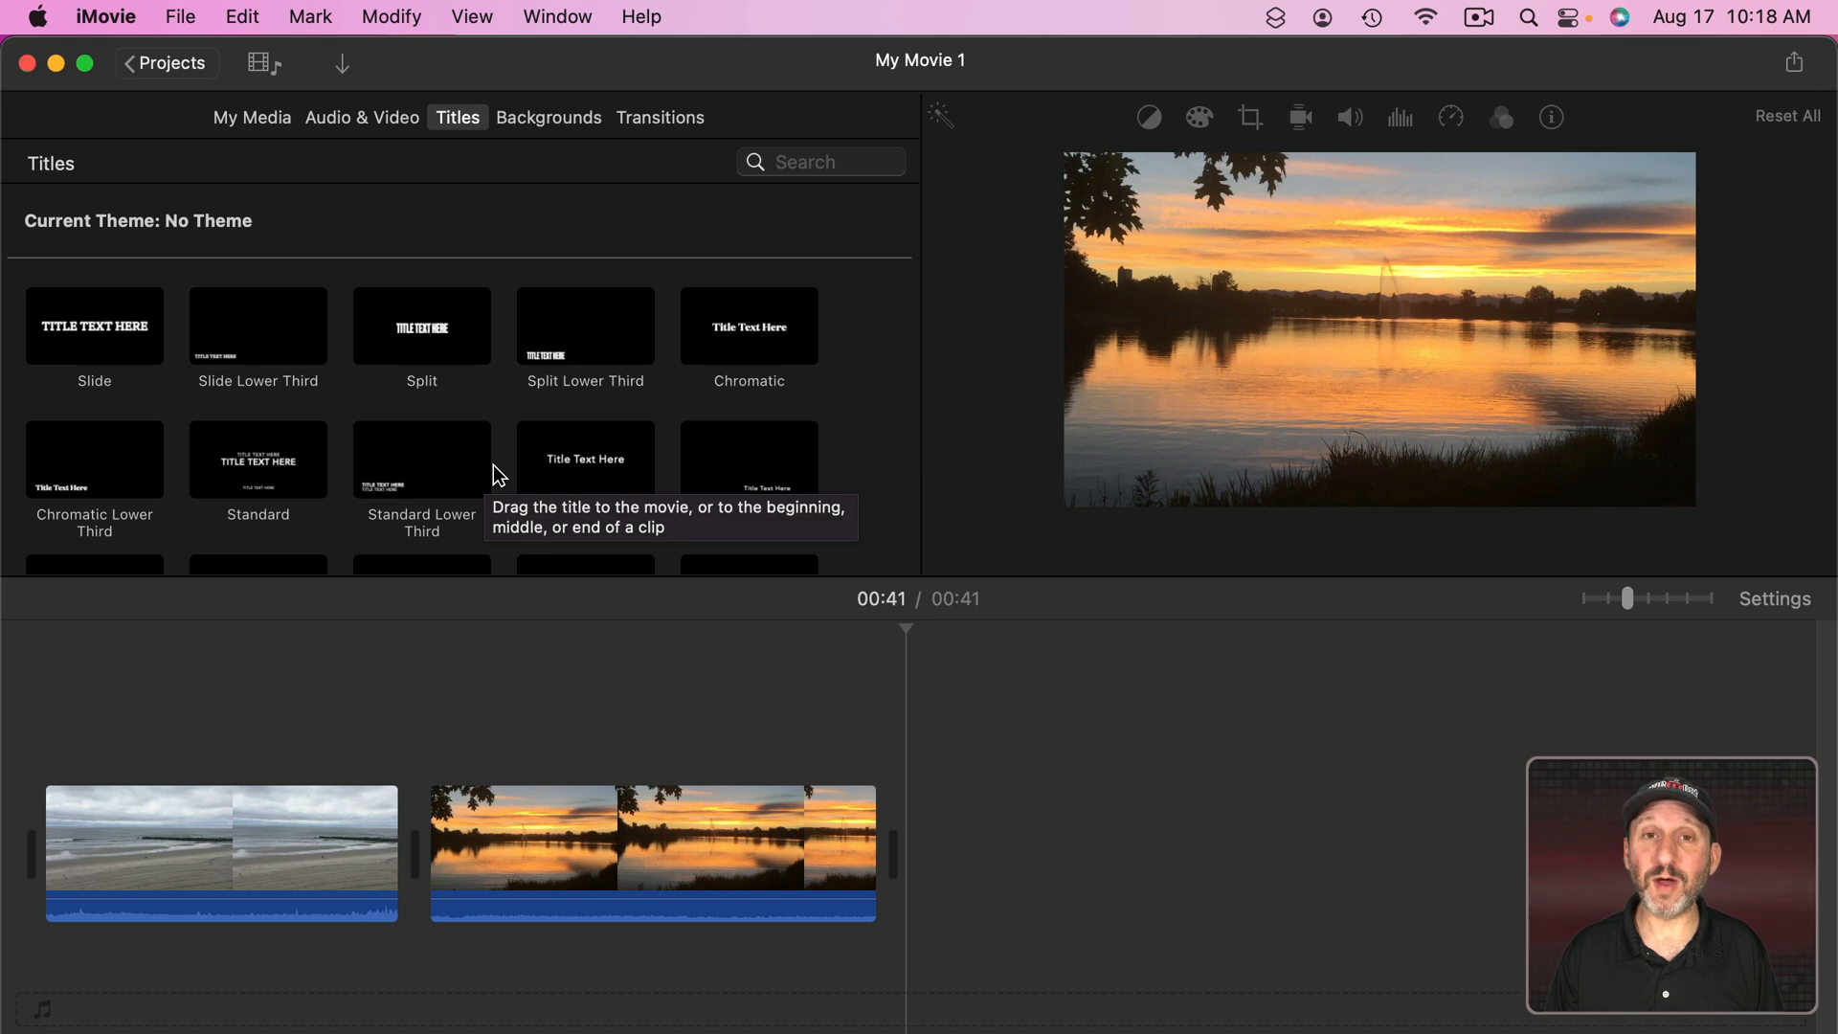
# Step: Add the Centered title from the titles library to the end of the timeline, after the sunset clip
pyautogui.scroll(-8, 499, 476)
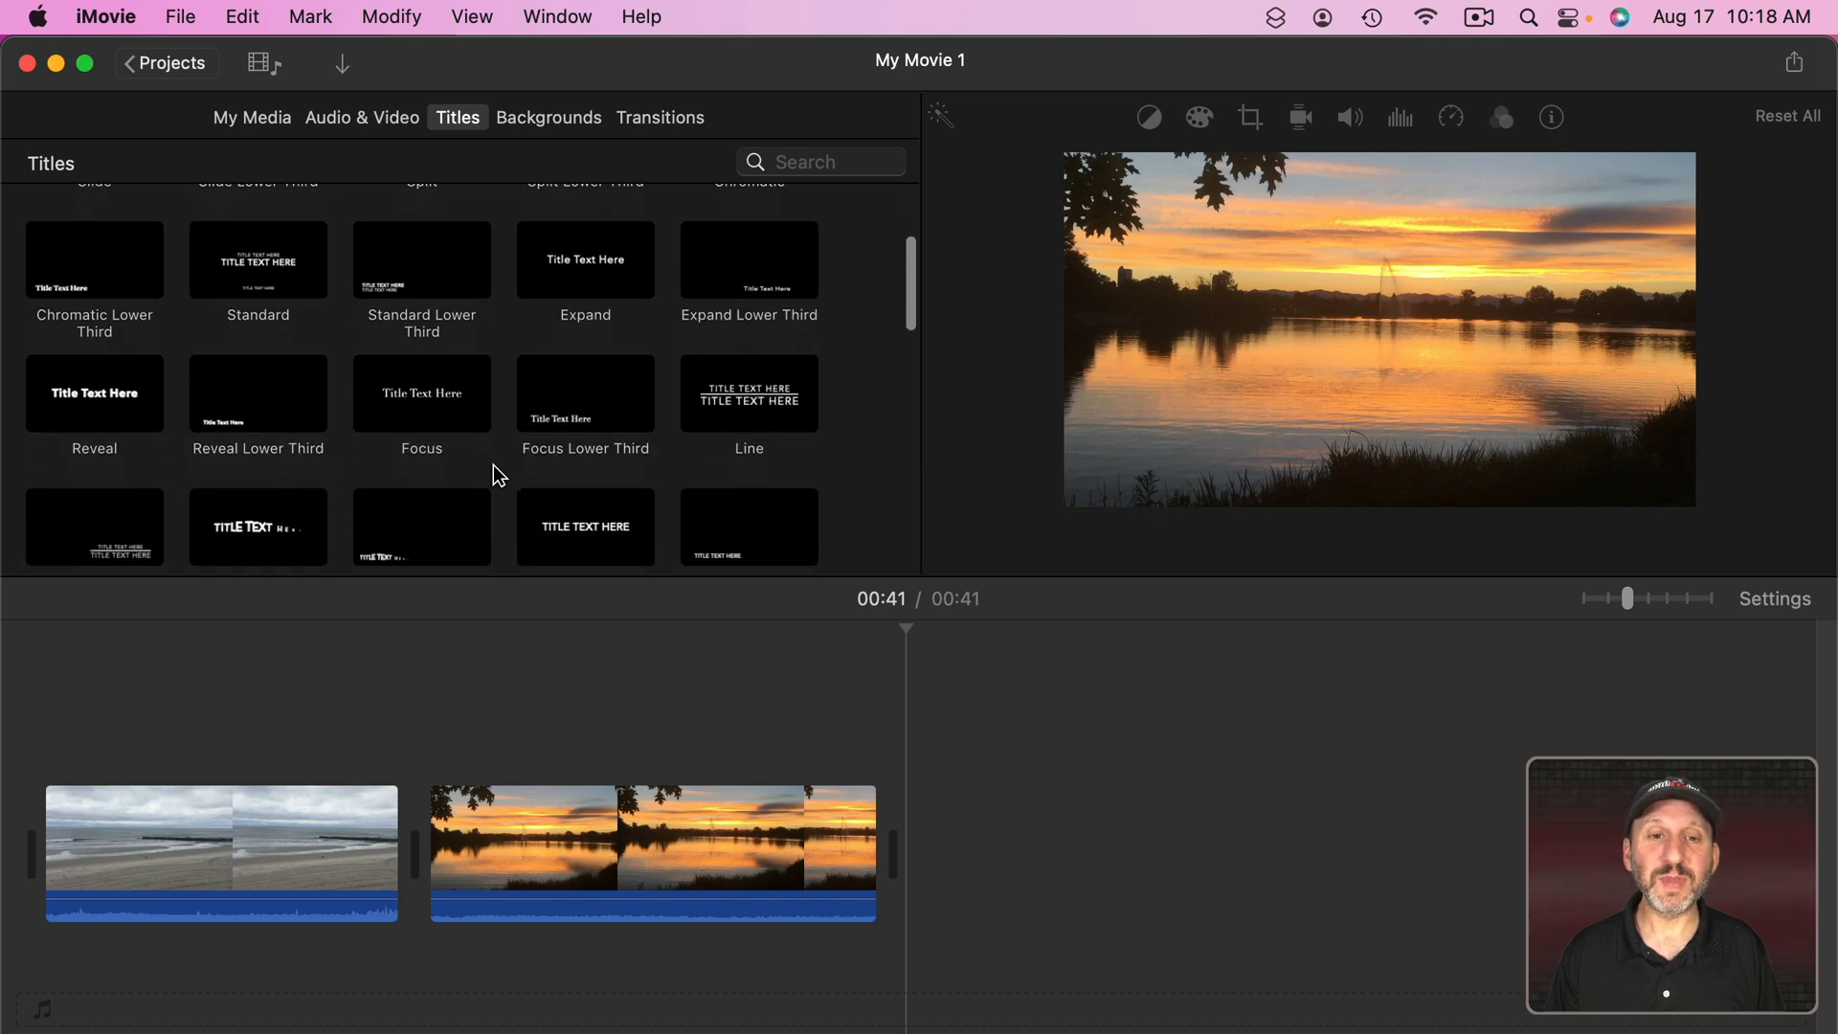
pyautogui.scroll(-6, 498, 476)
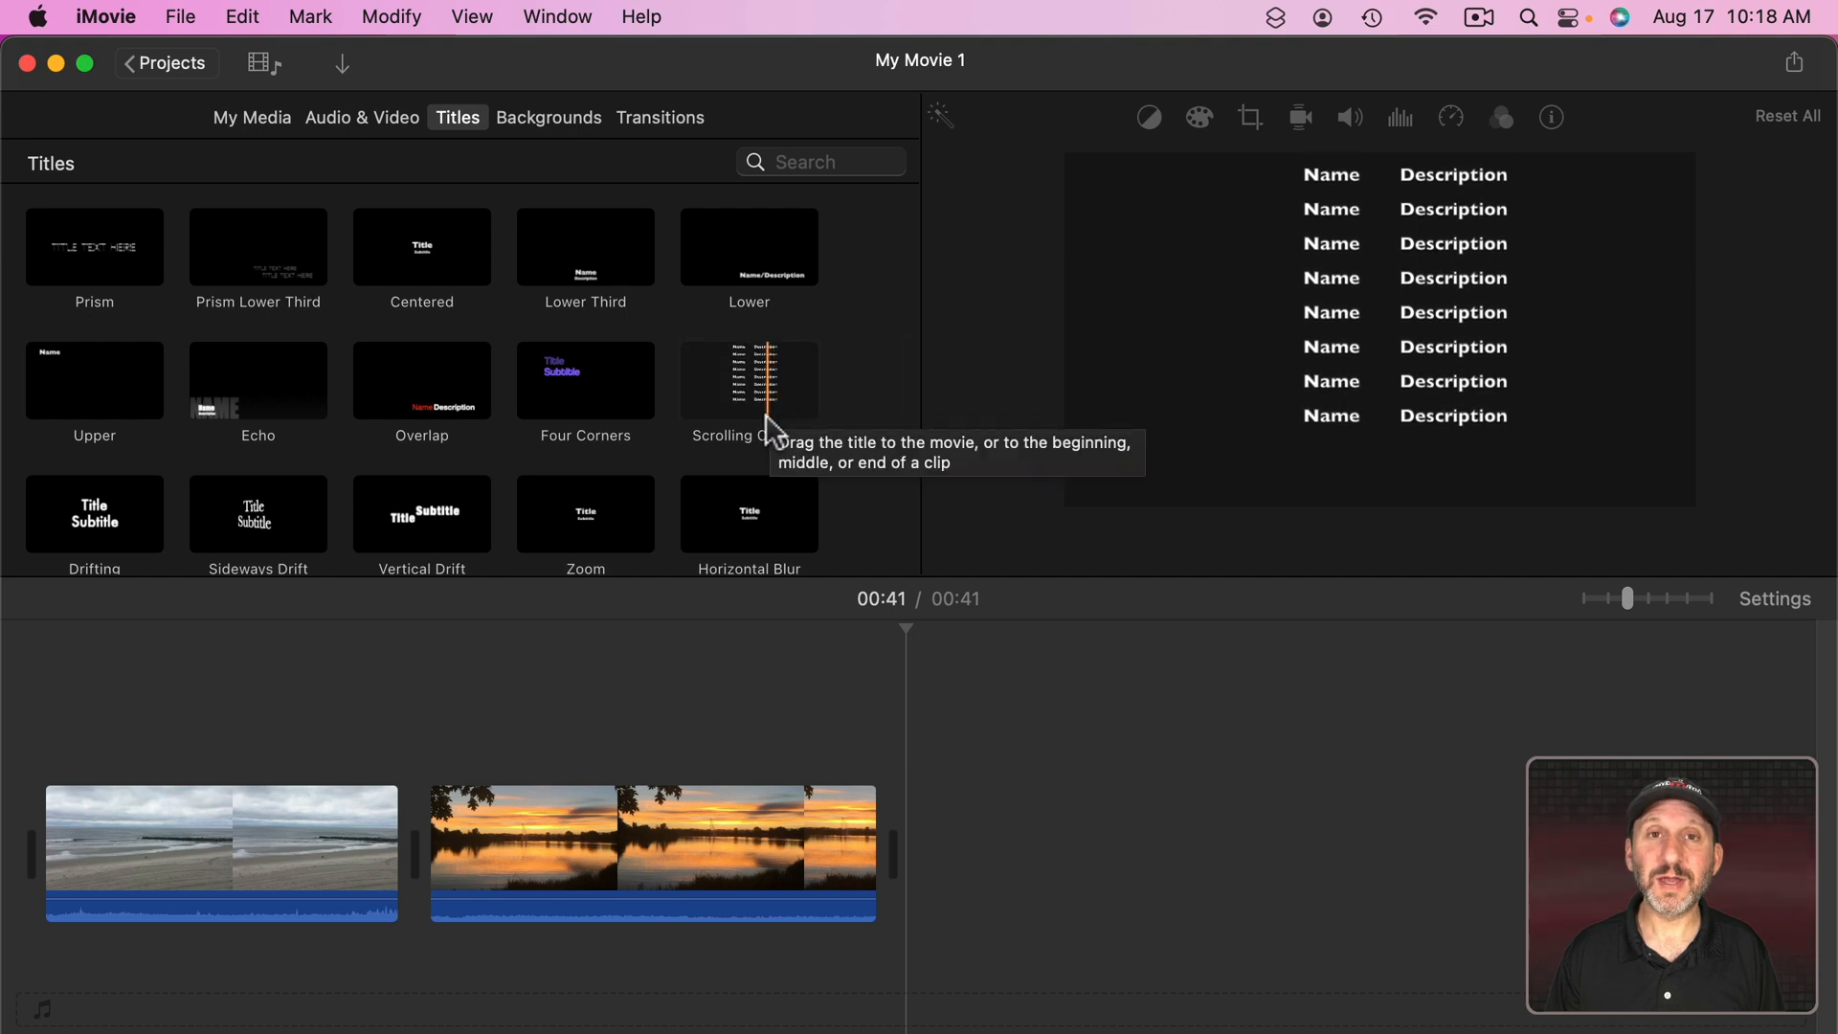
pyautogui.click(417, 250)
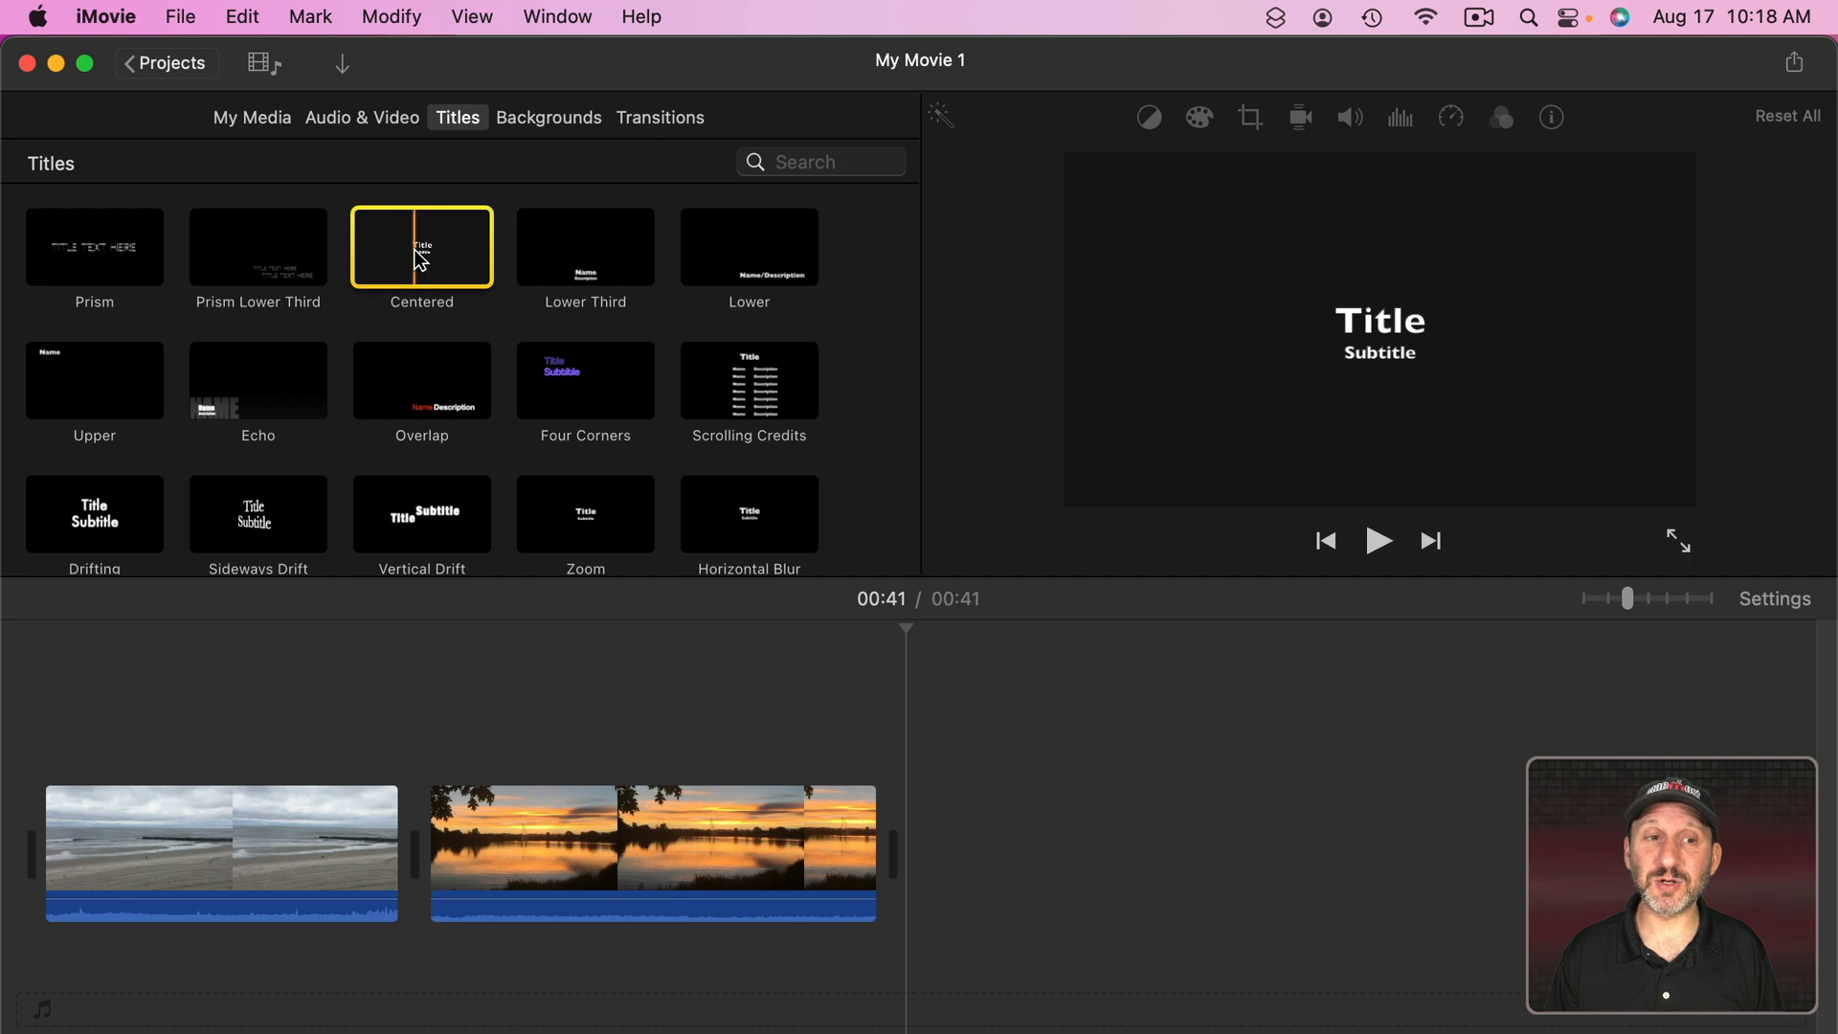
pyautogui.moveTo(438, 273); pyautogui.dragTo(942, 820)
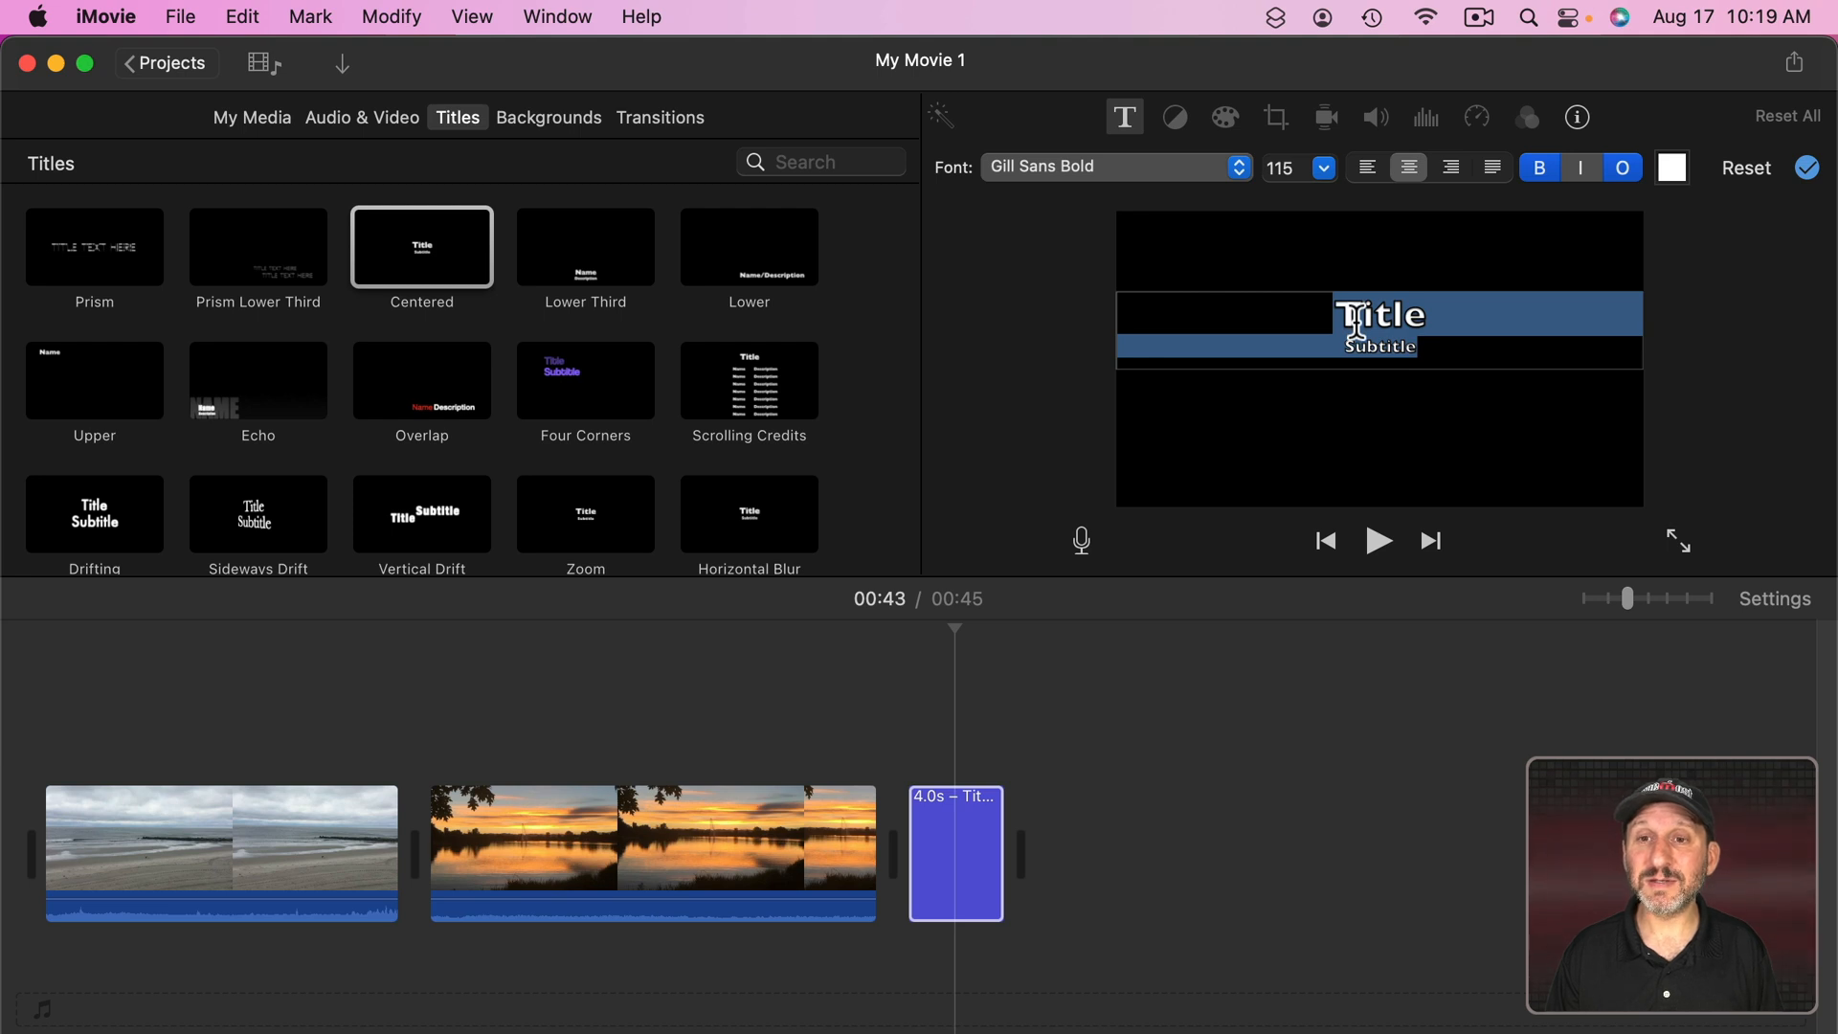
# Step: Delete the Subtitle line from the new title clip's text, keeping only the Title line
pyautogui.click(948, 735)
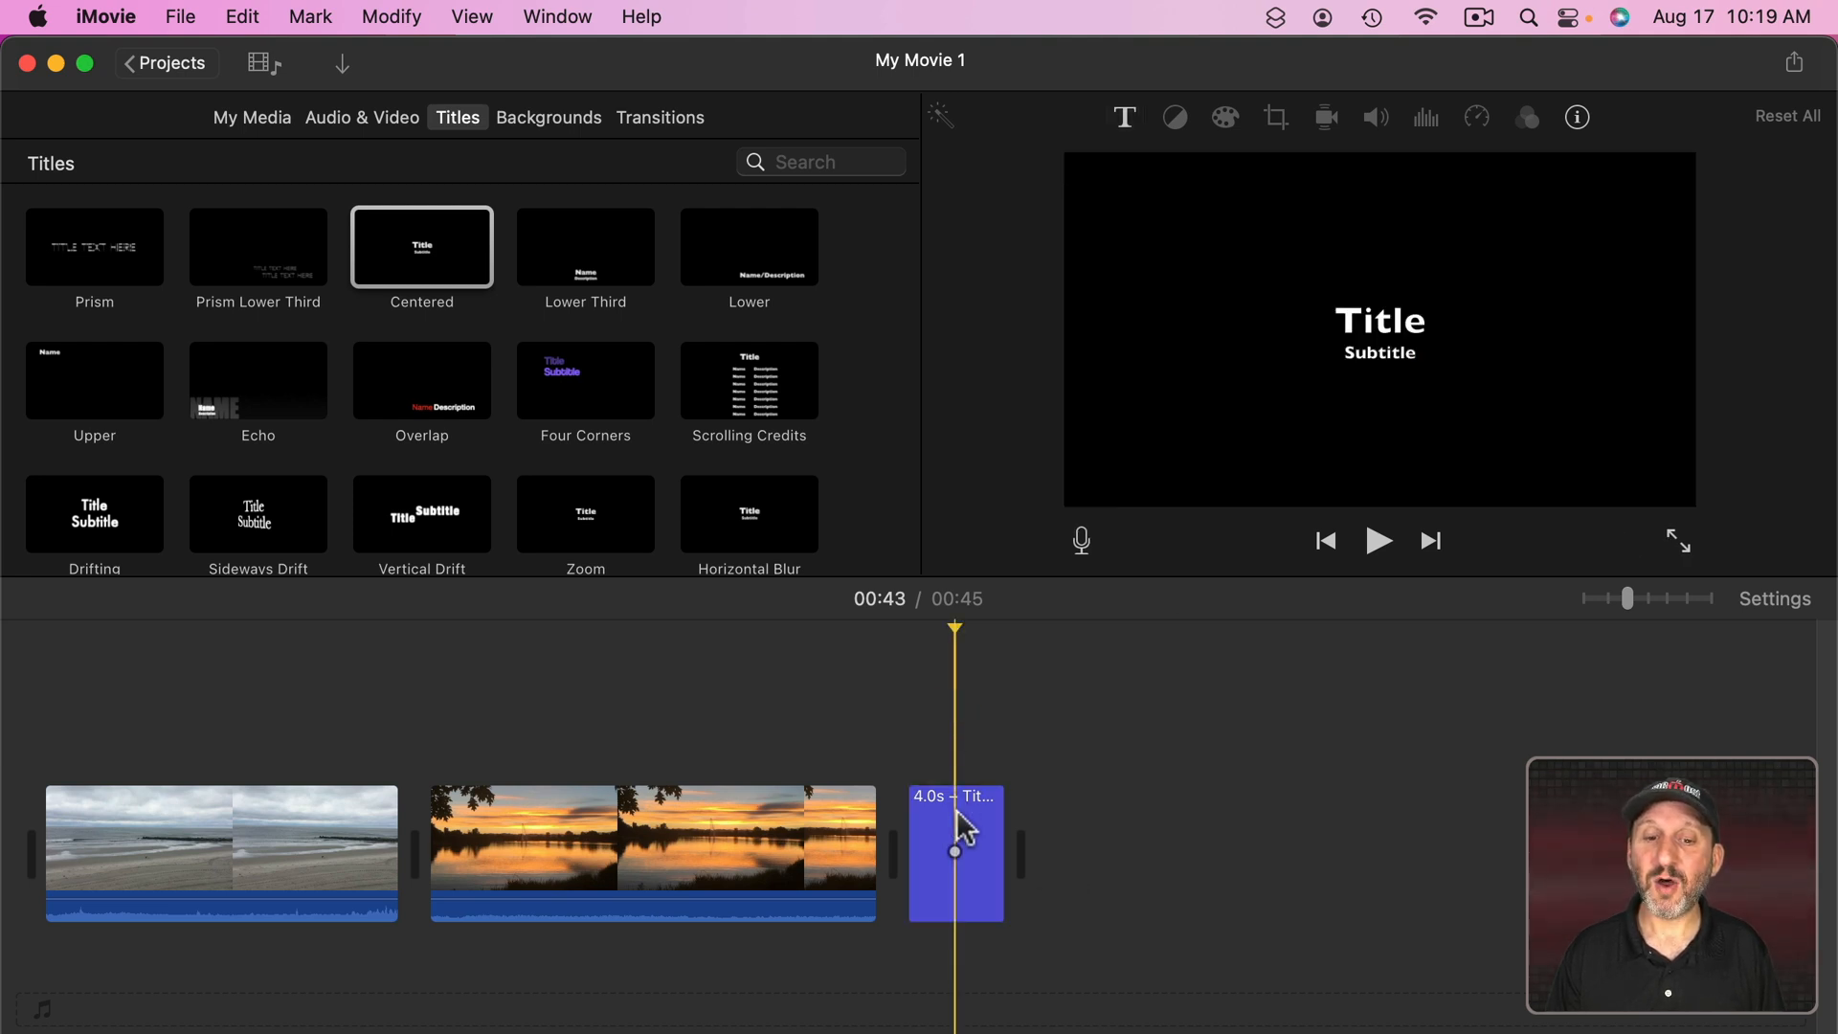
pyautogui.click(971, 842)
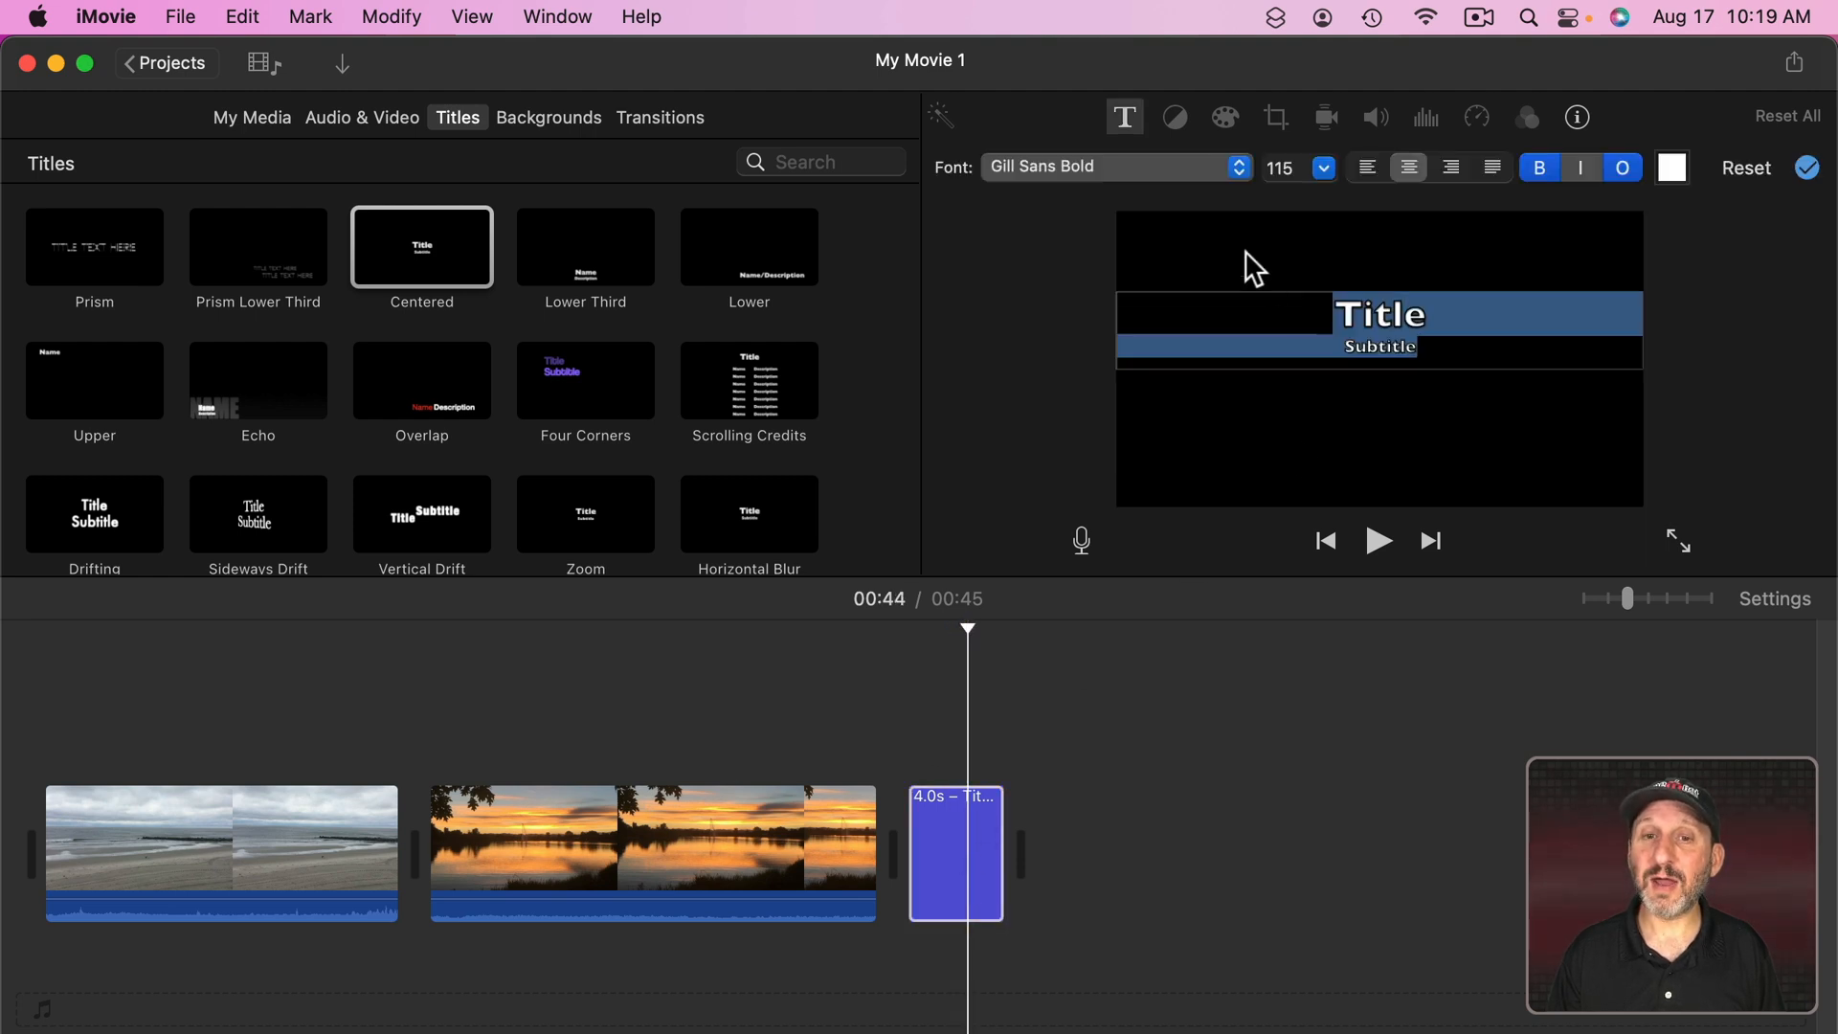
pyautogui.click(1393, 329)
pyautogui.moveTo(1343, 316); pyautogui.dragTo(1449, 349)
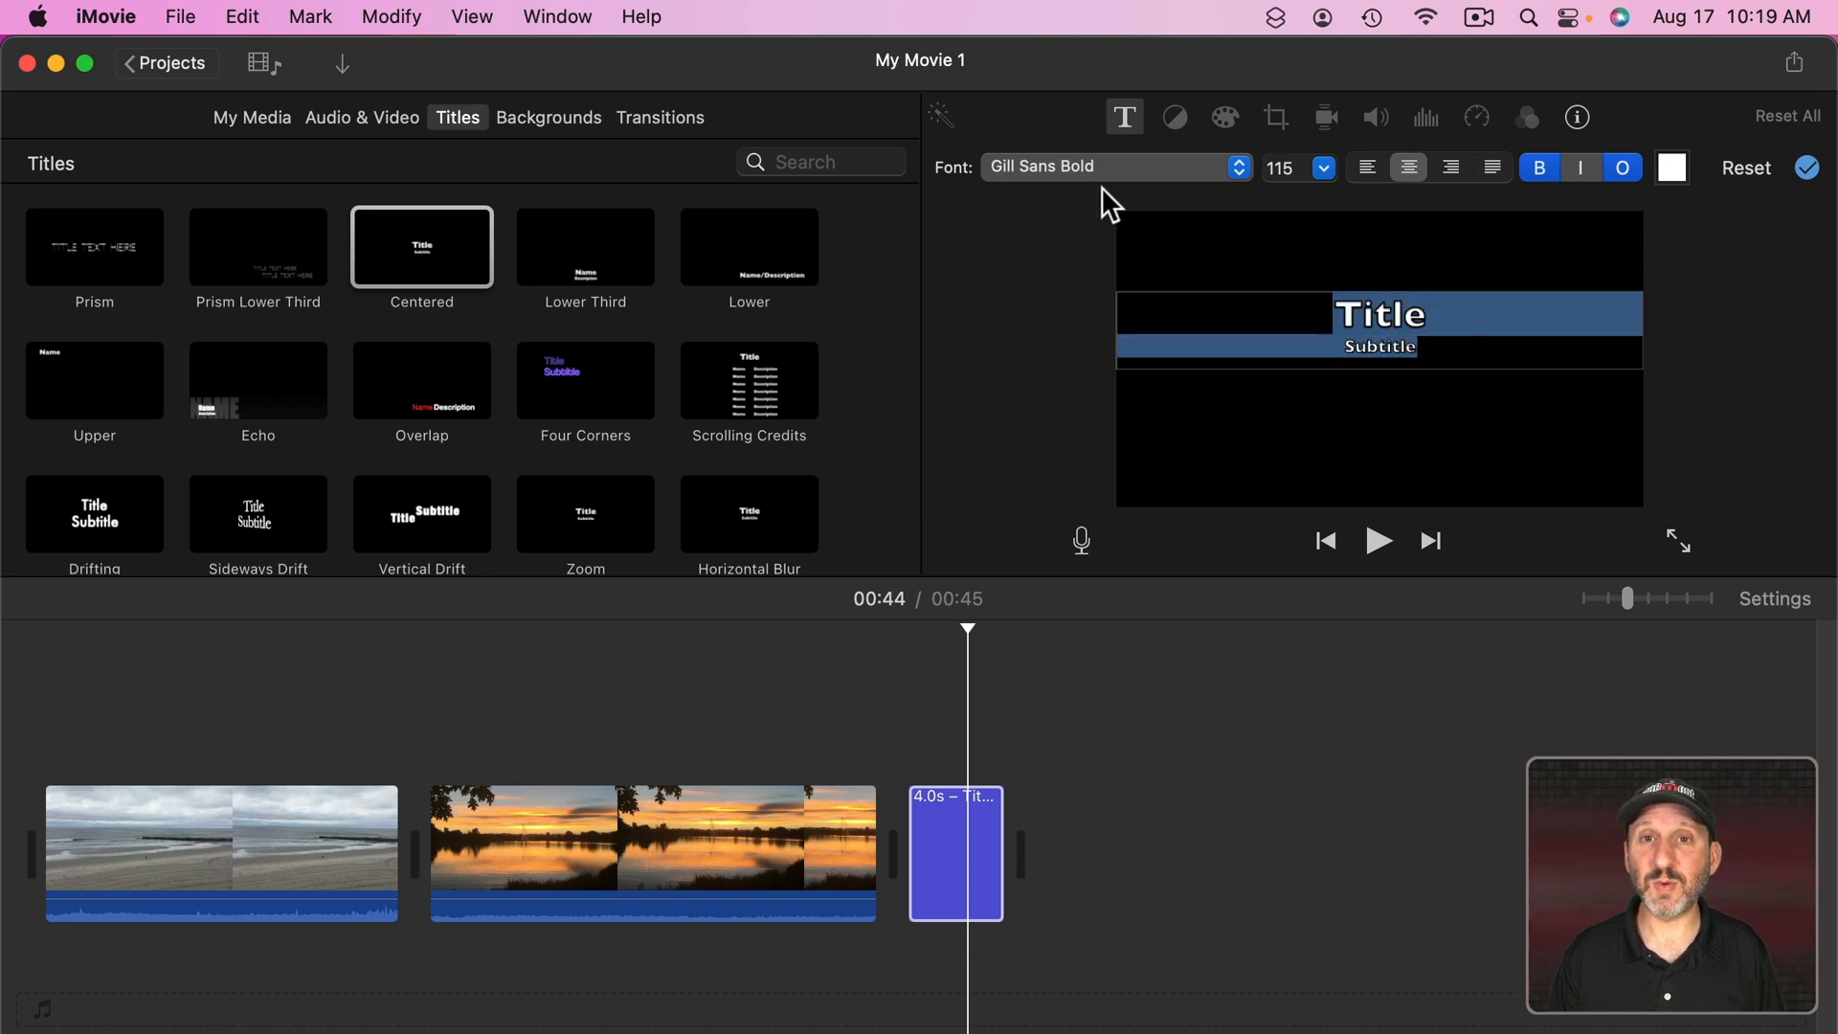
pyautogui.doubleClick(1347, 324)
pyautogui.click(1334, 316)
pyautogui.moveTo(1340, 324); pyautogui.dragTo(1485, 312)
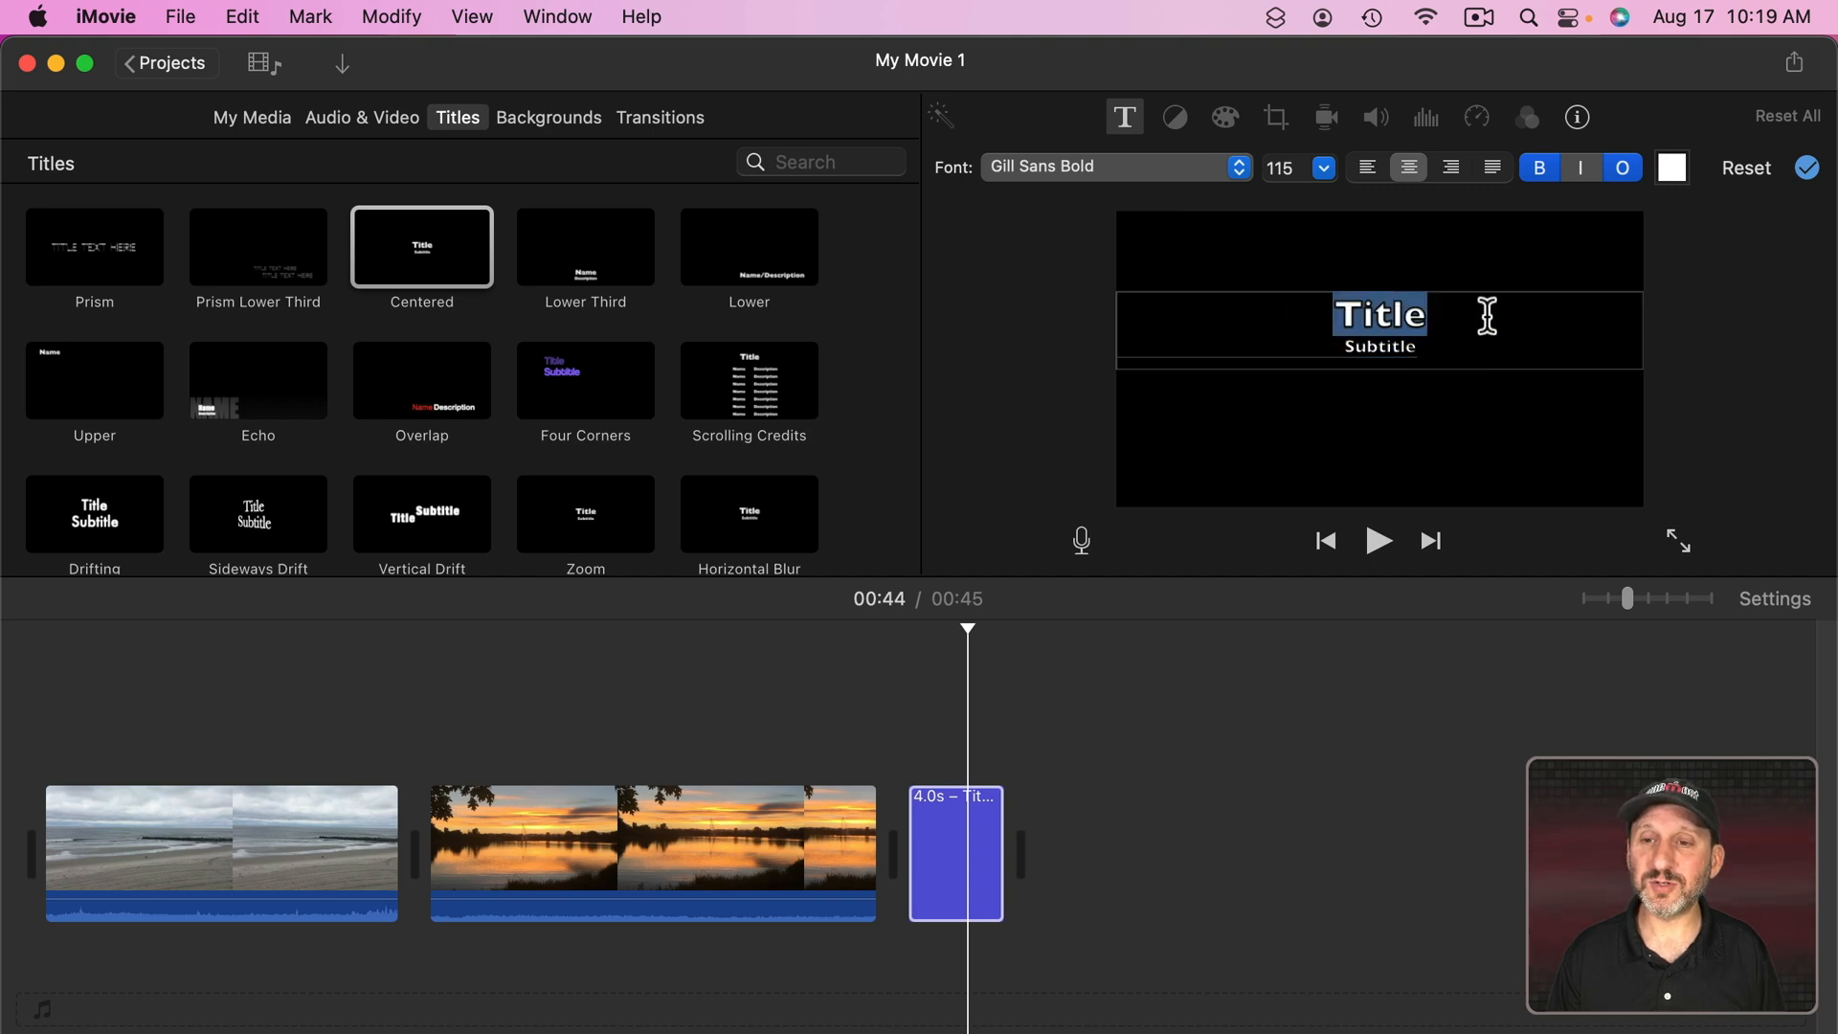
pyautogui.moveTo(1354, 348); pyautogui.dragTo(1484, 347)
pyautogui.click(1453, 345)
pyautogui.press('BackSpace')
pyautogui.press('BackSpace')
pyautogui.press('BackSpace')
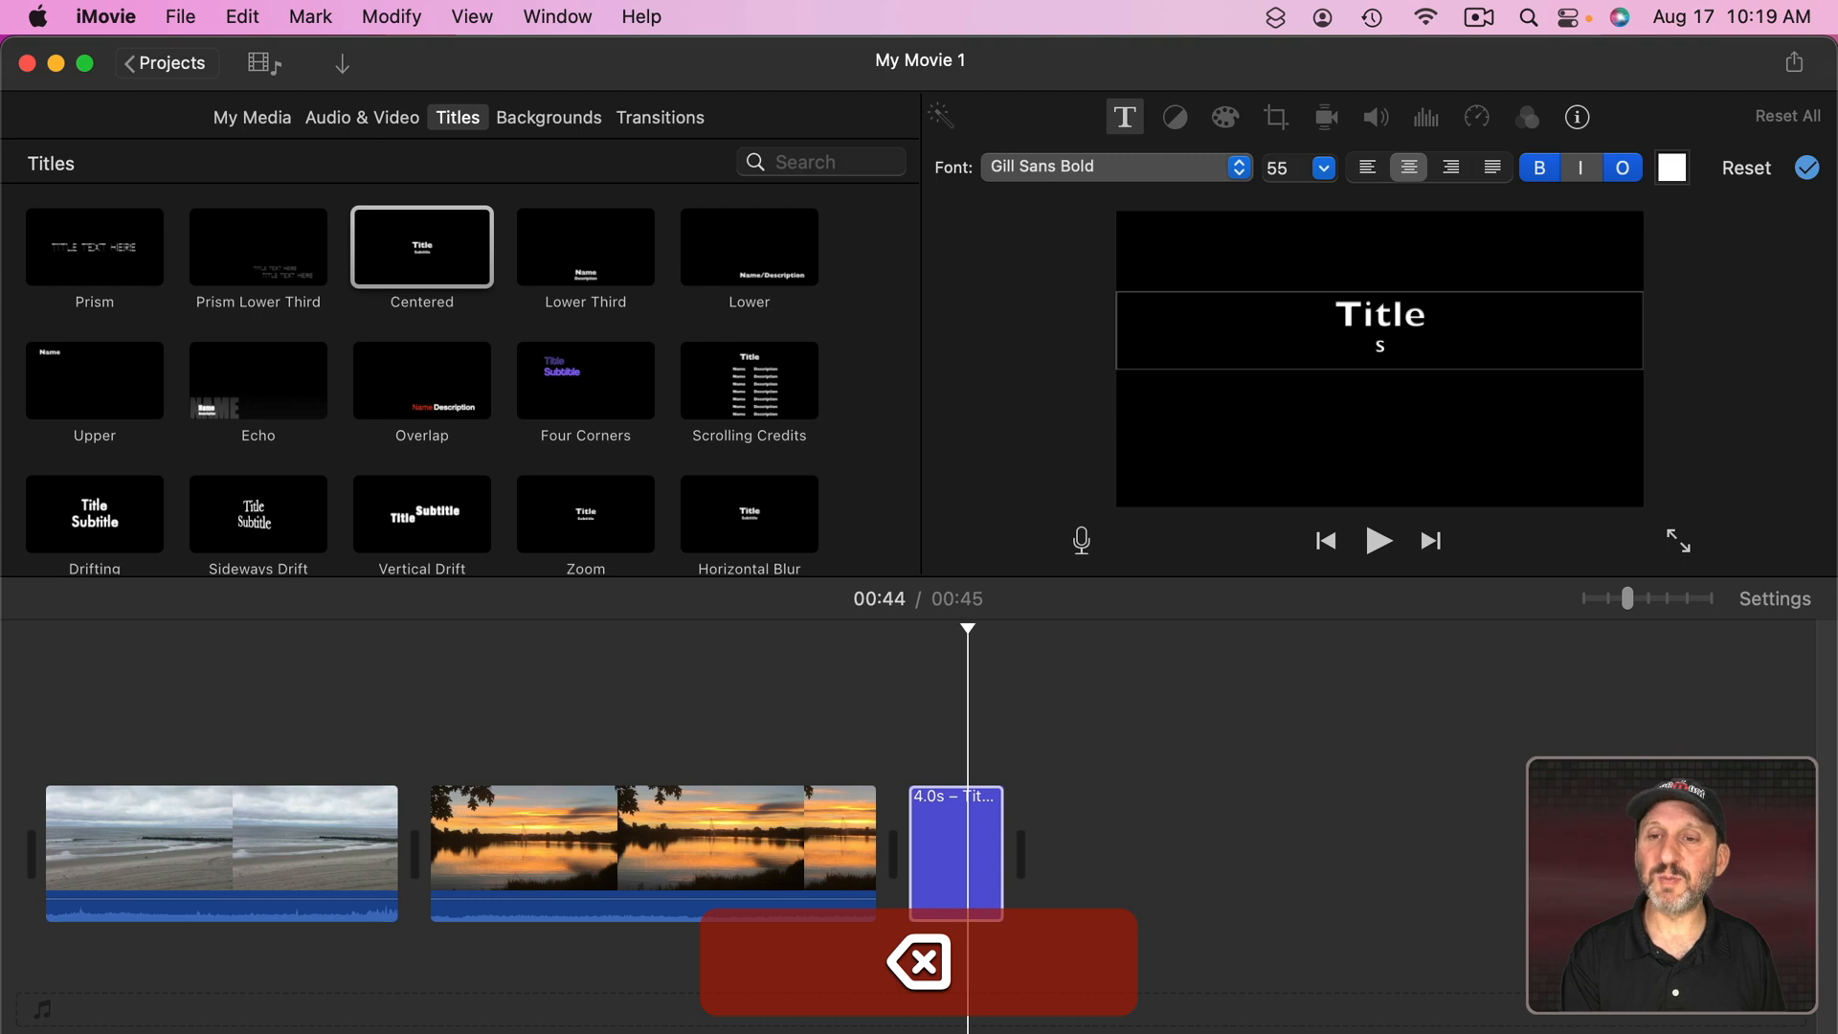
pyautogui.press('BackSpace')
pyautogui.press('BackSpace')
pyautogui.press('BackSpace')
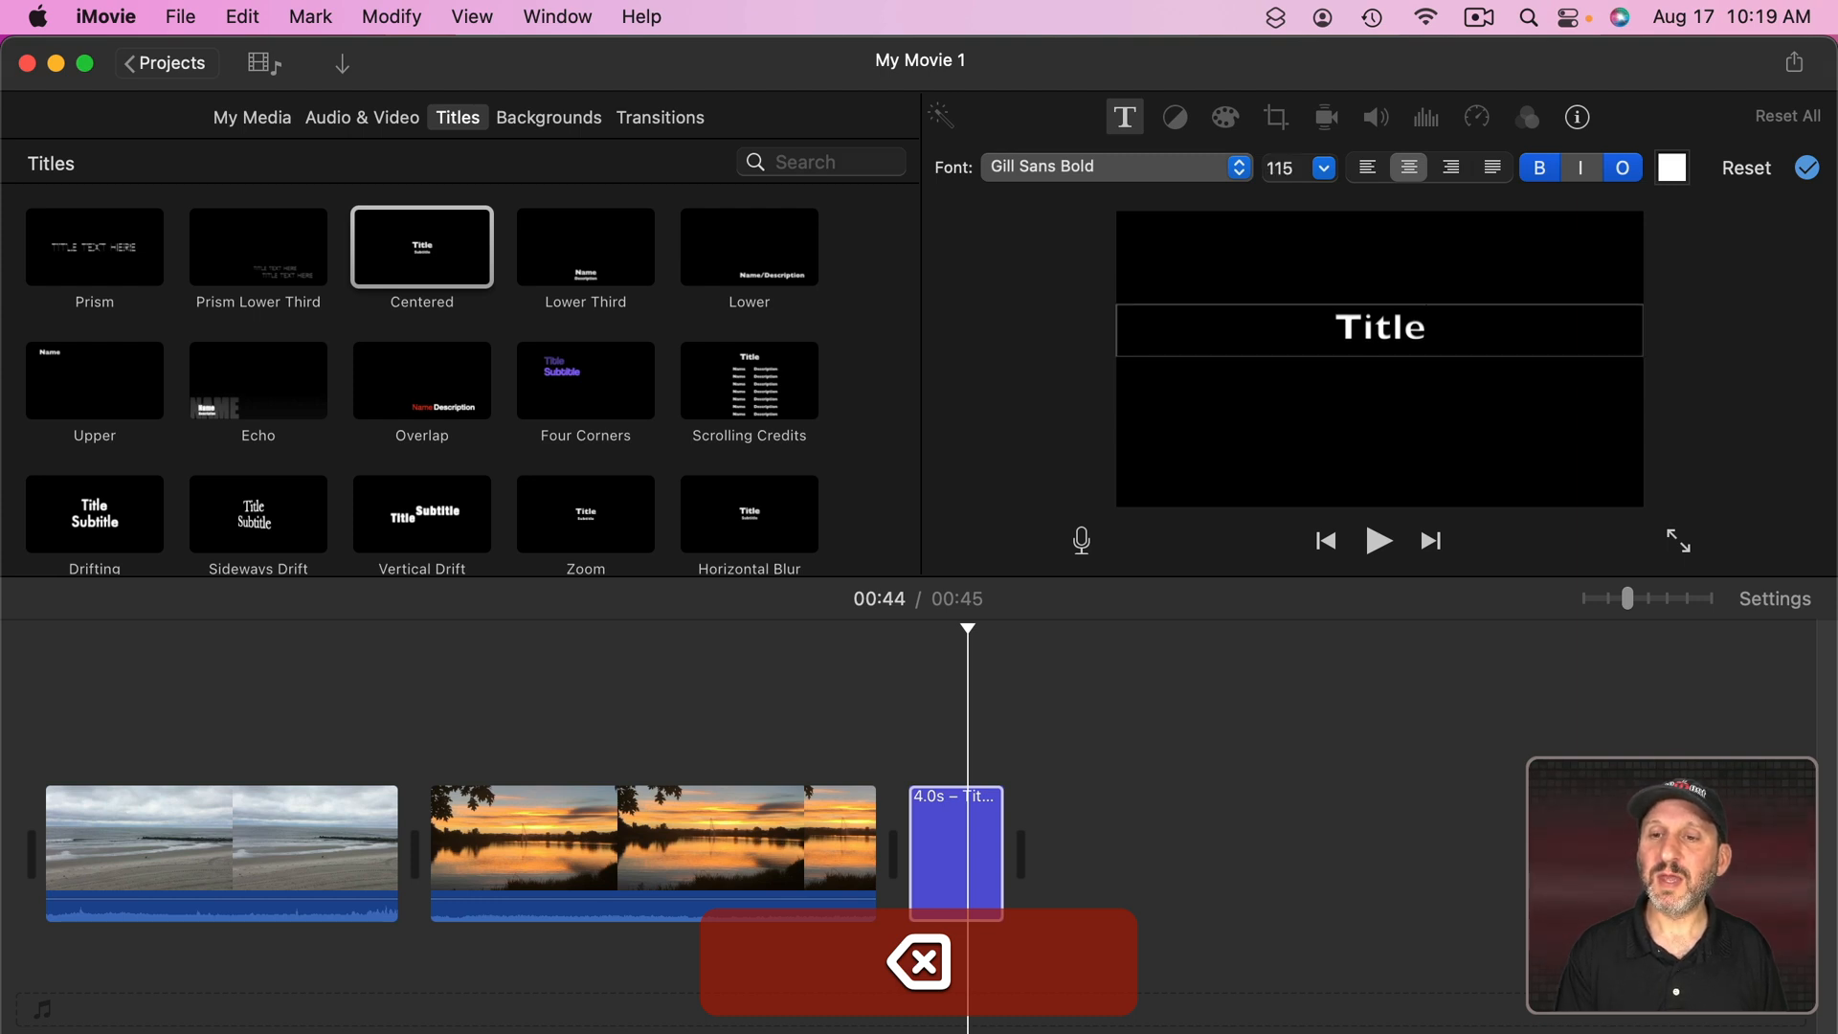
# Step: Replace the title text with "Directed By" on the first line and the director's full name on the second
pyautogui.click(1345, 327)
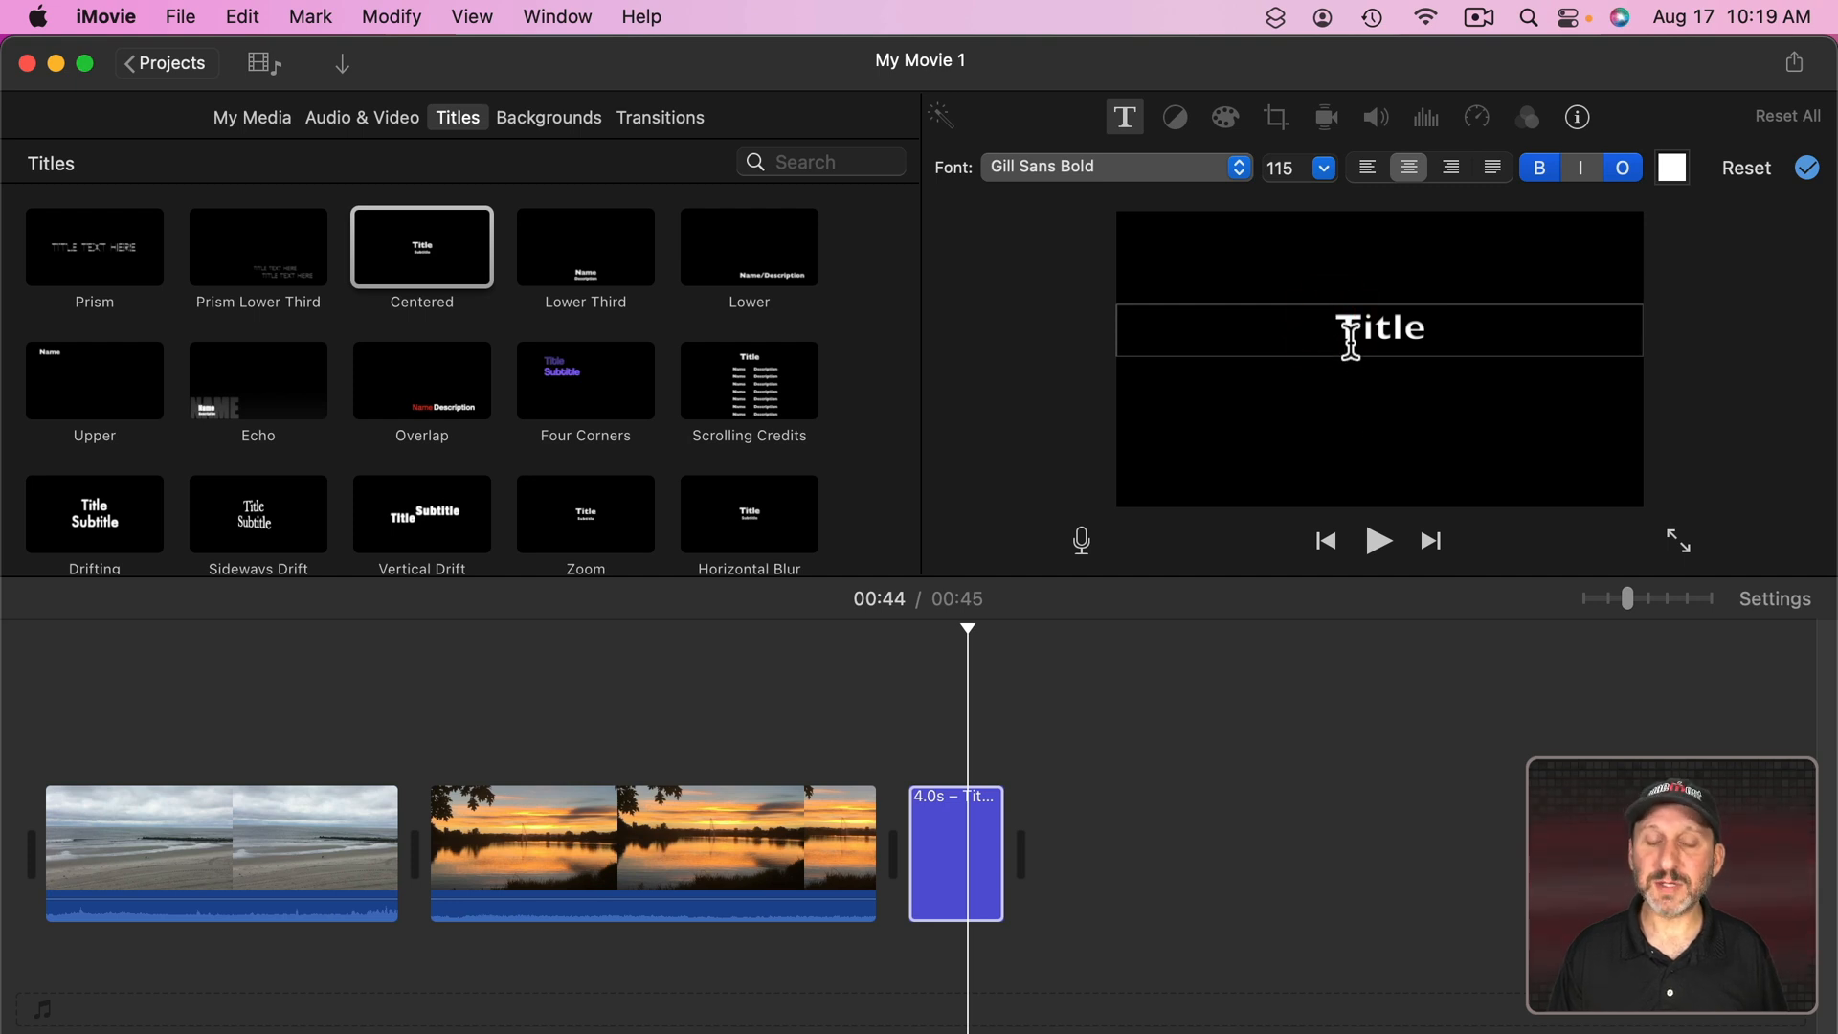
pyautogui.write('Directed ')
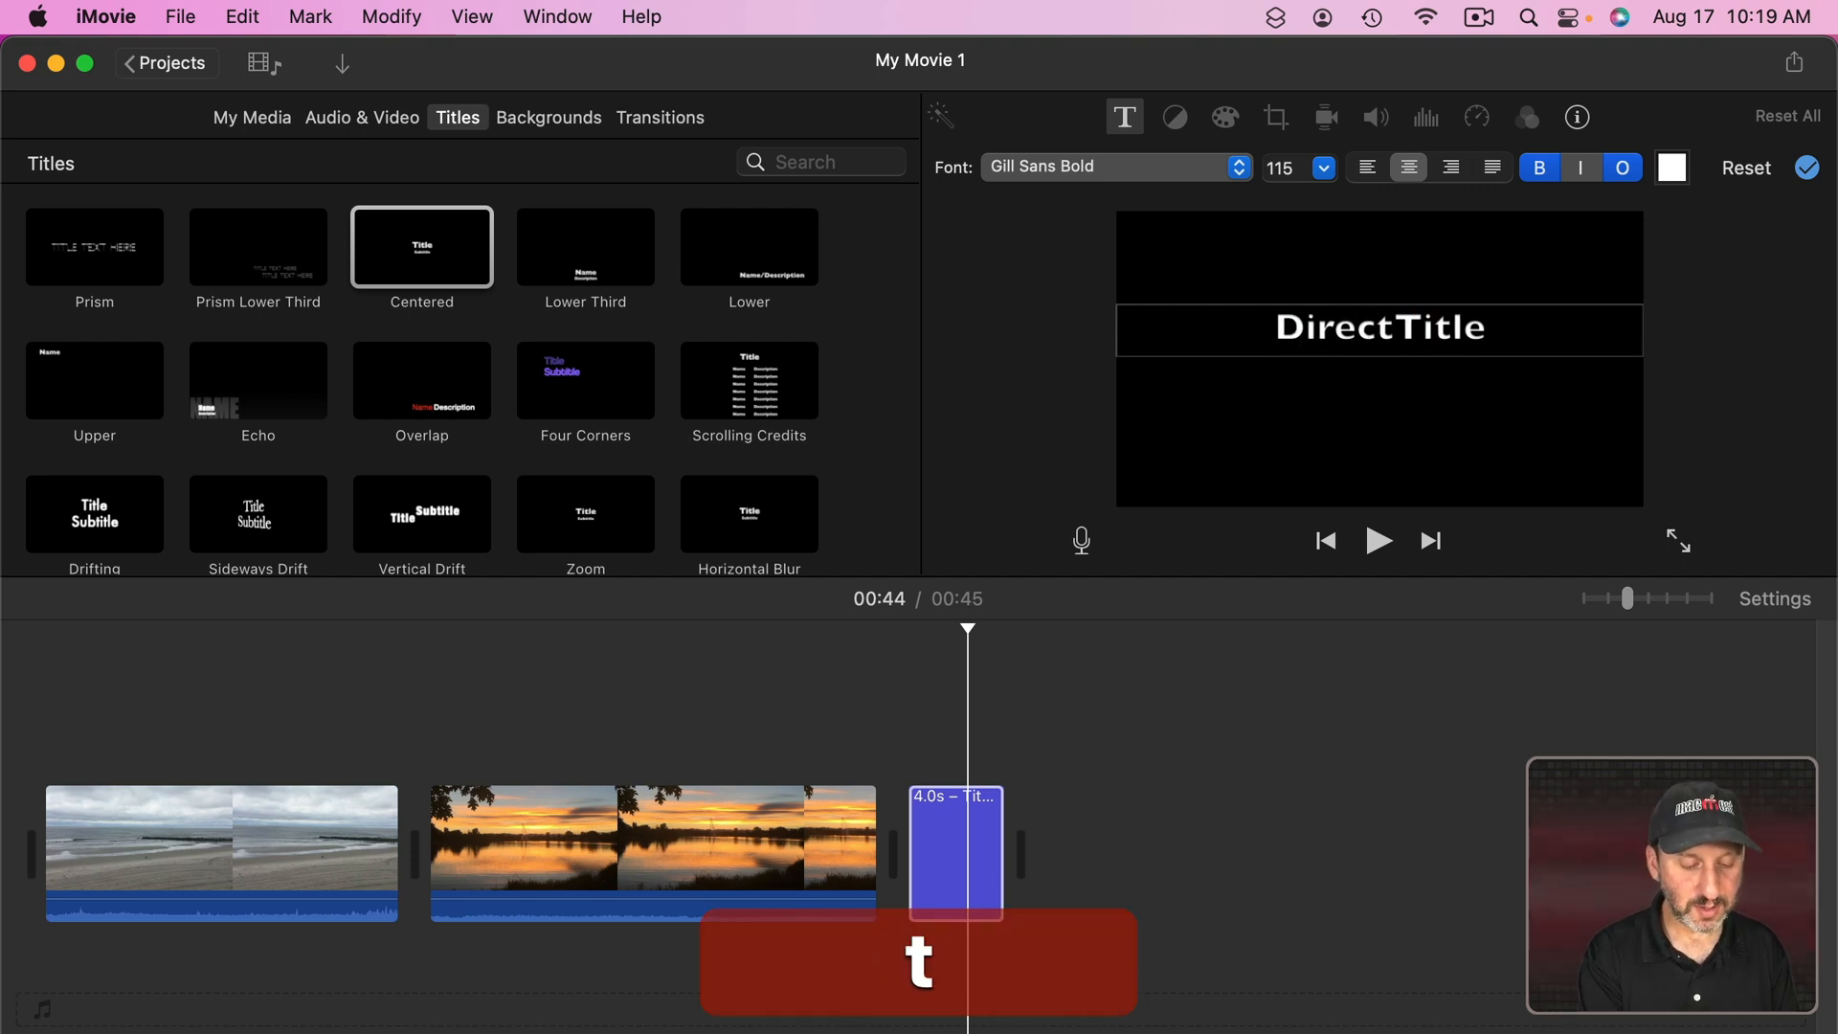
pyautogui.write('By')
pyautogui.press('Return')
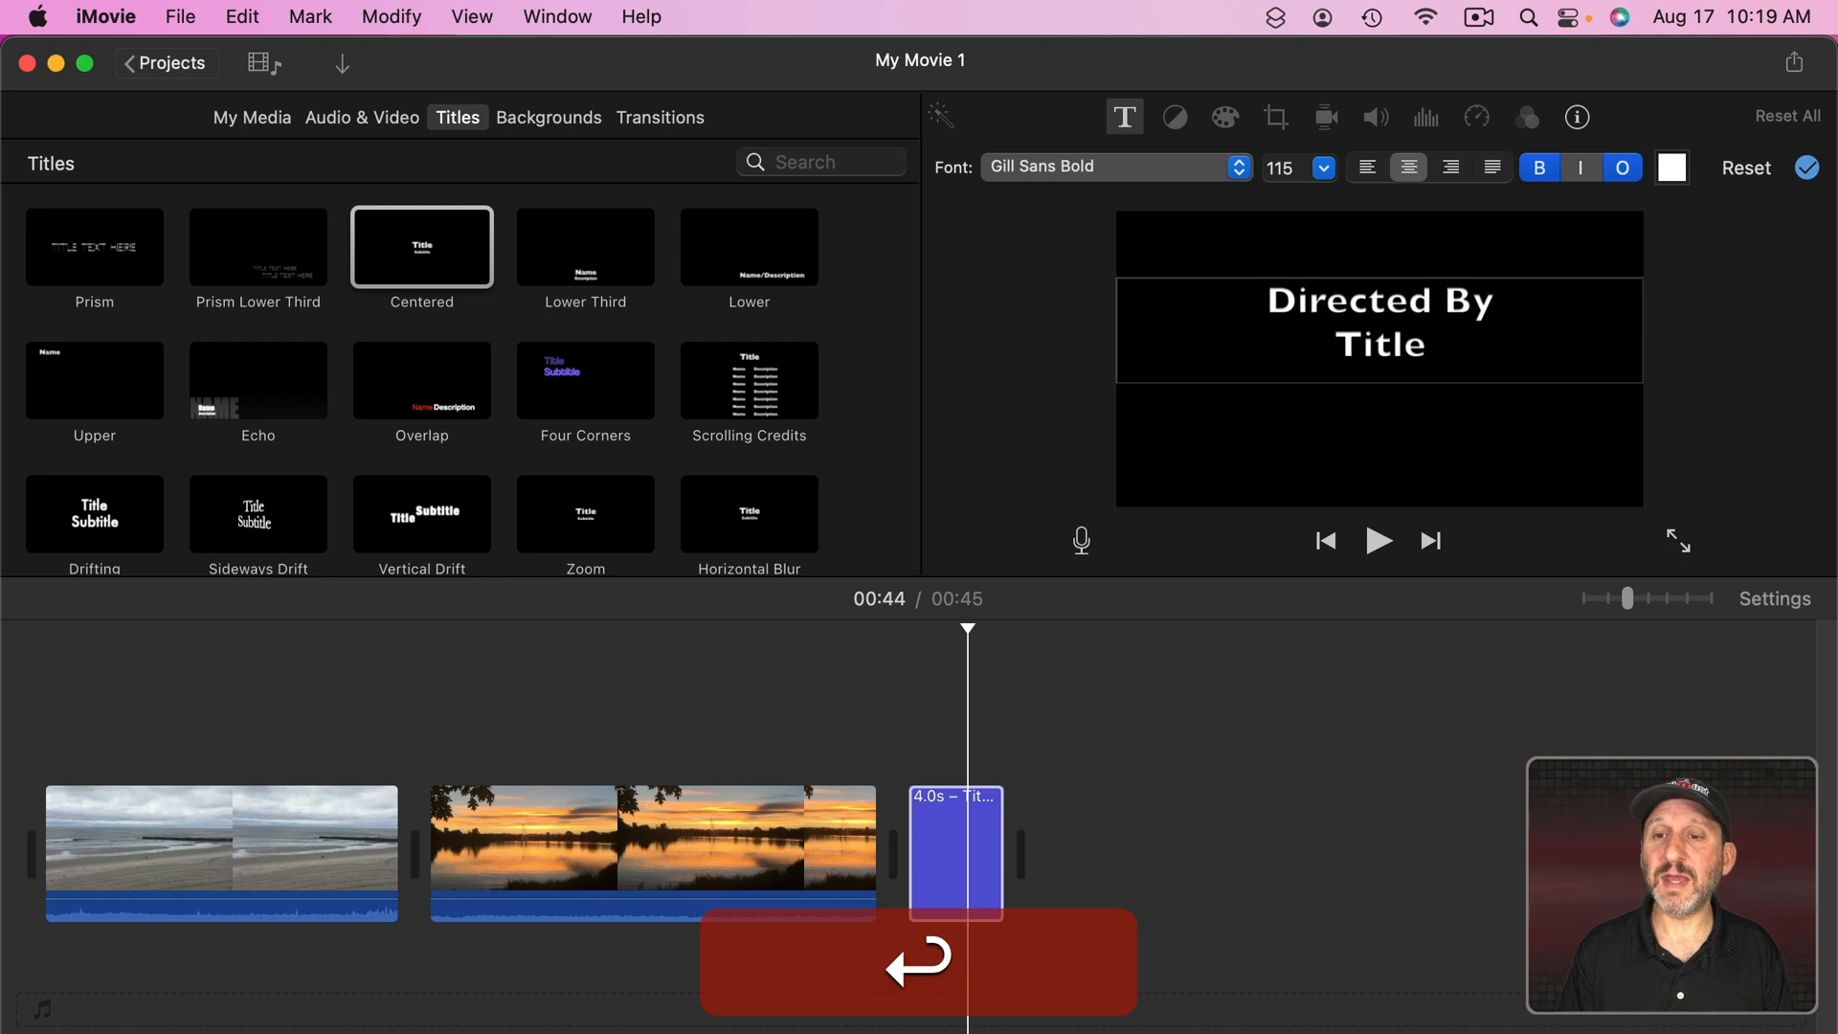
pyautogui.doubleClick(1352, 343)
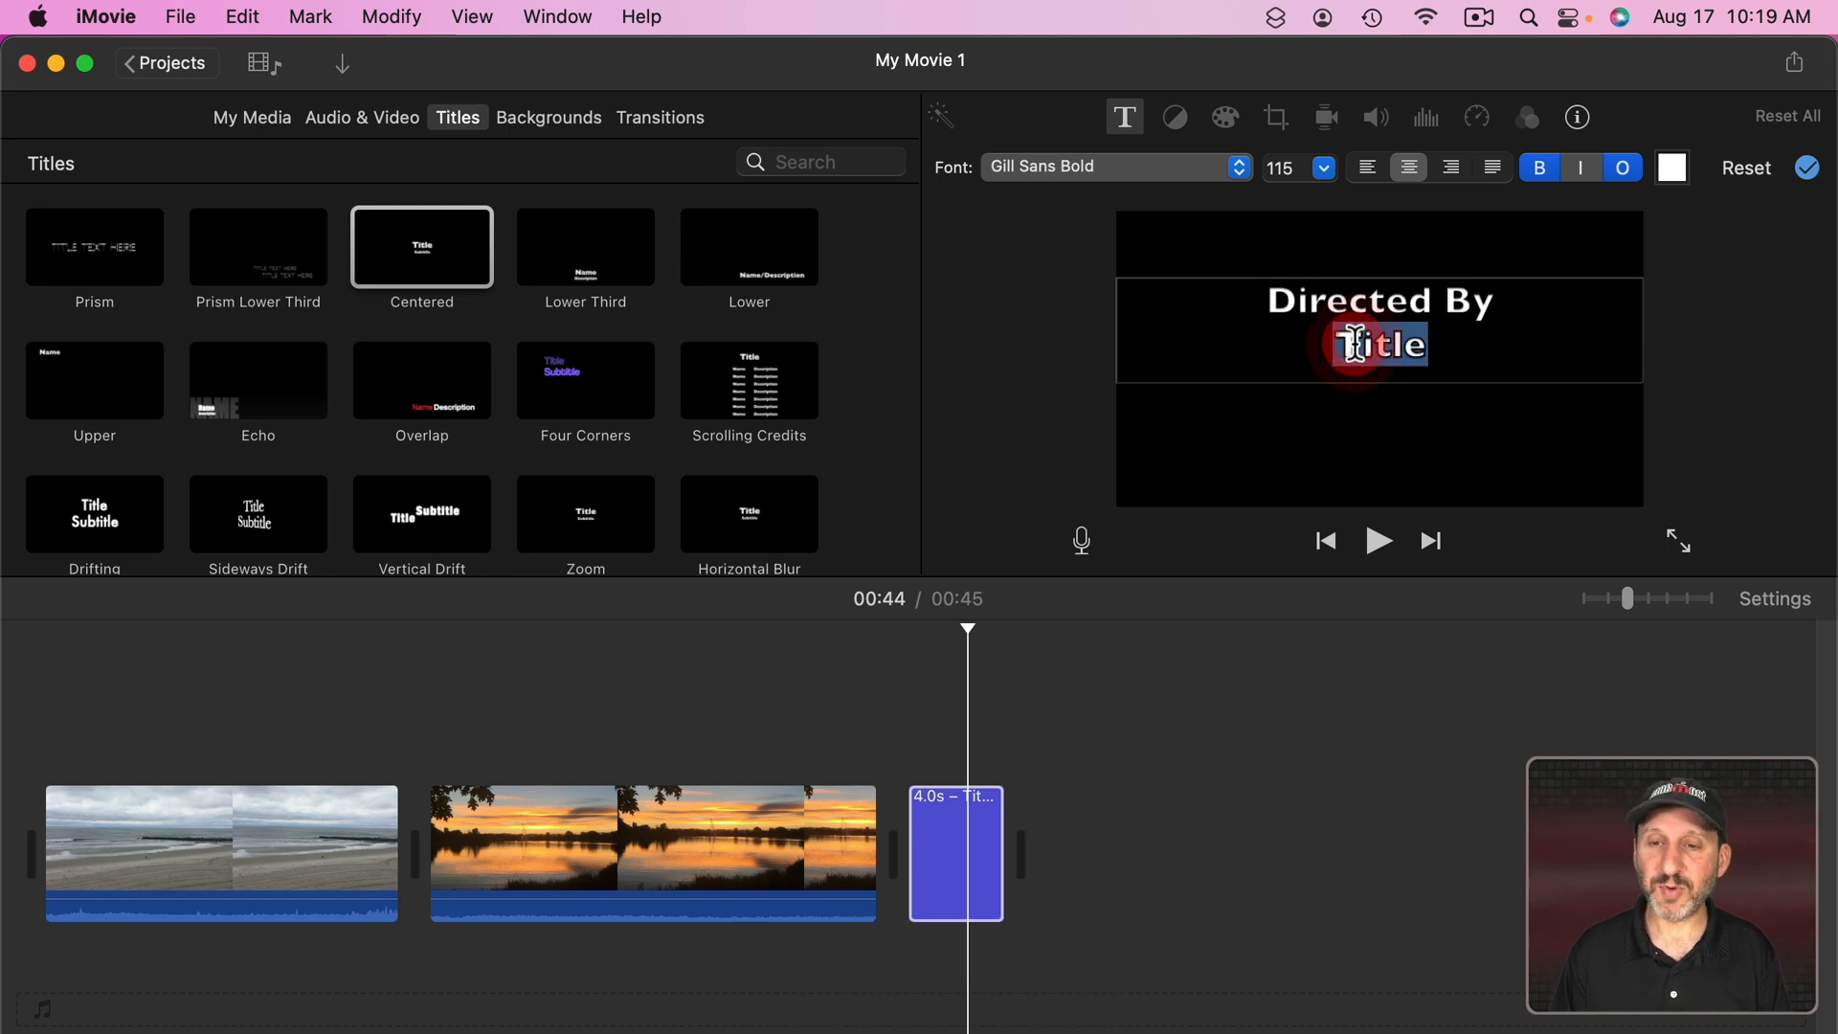
pyautogui.write('Alan Smithee')
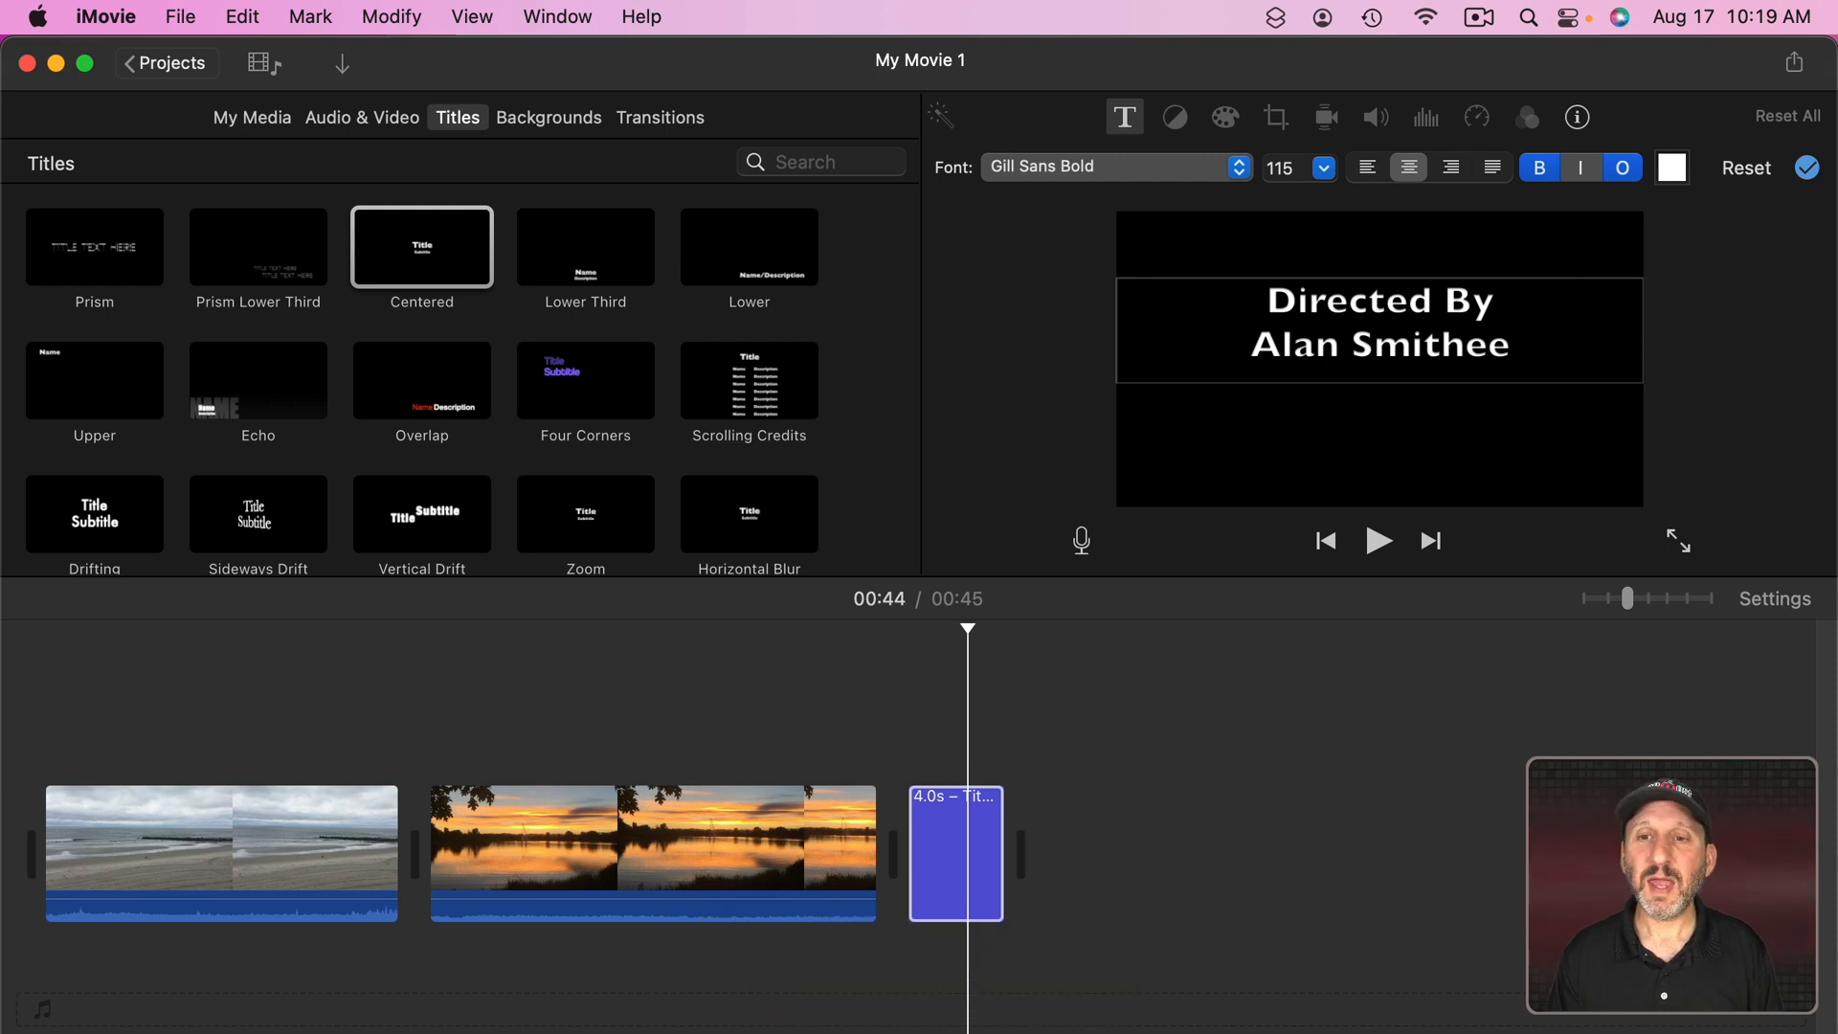
# Step: Set the font size of the "Directed By" line to 80
pyautogui.moveTo(1263, 301); pyautogui.dragTo(1510, 300)
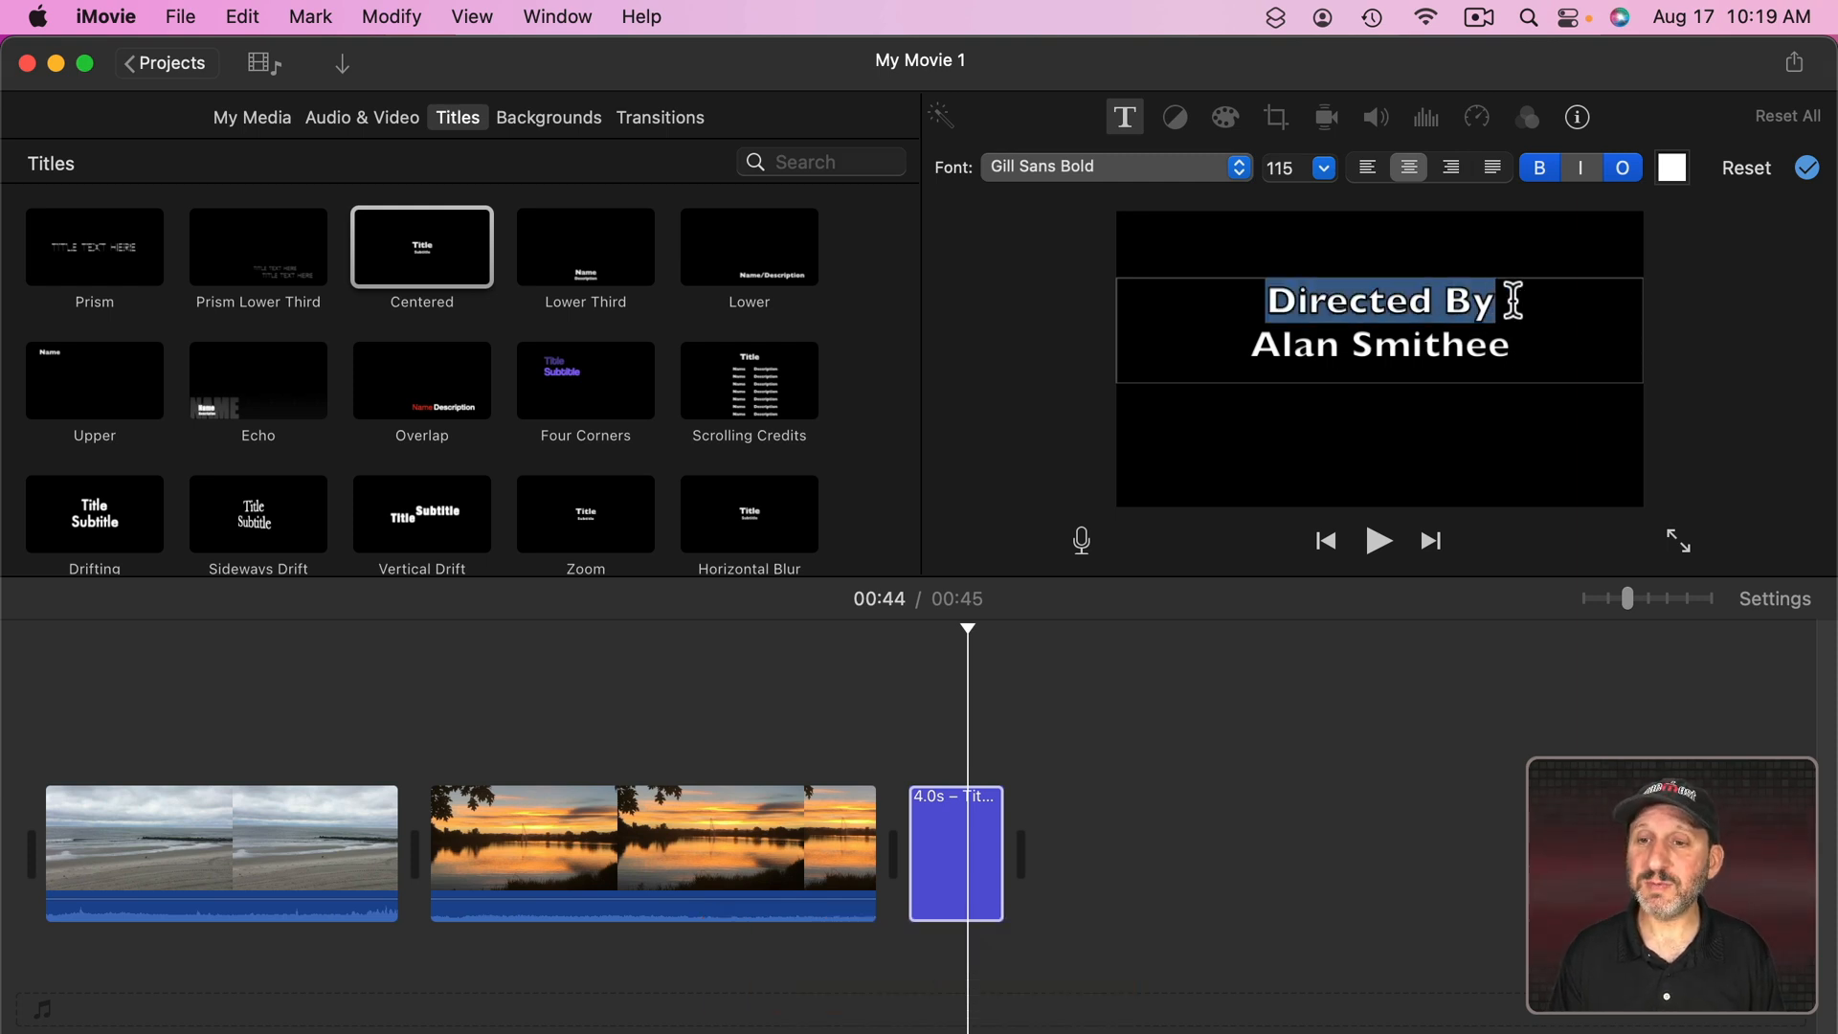
pyautogui.click(1323, 168)
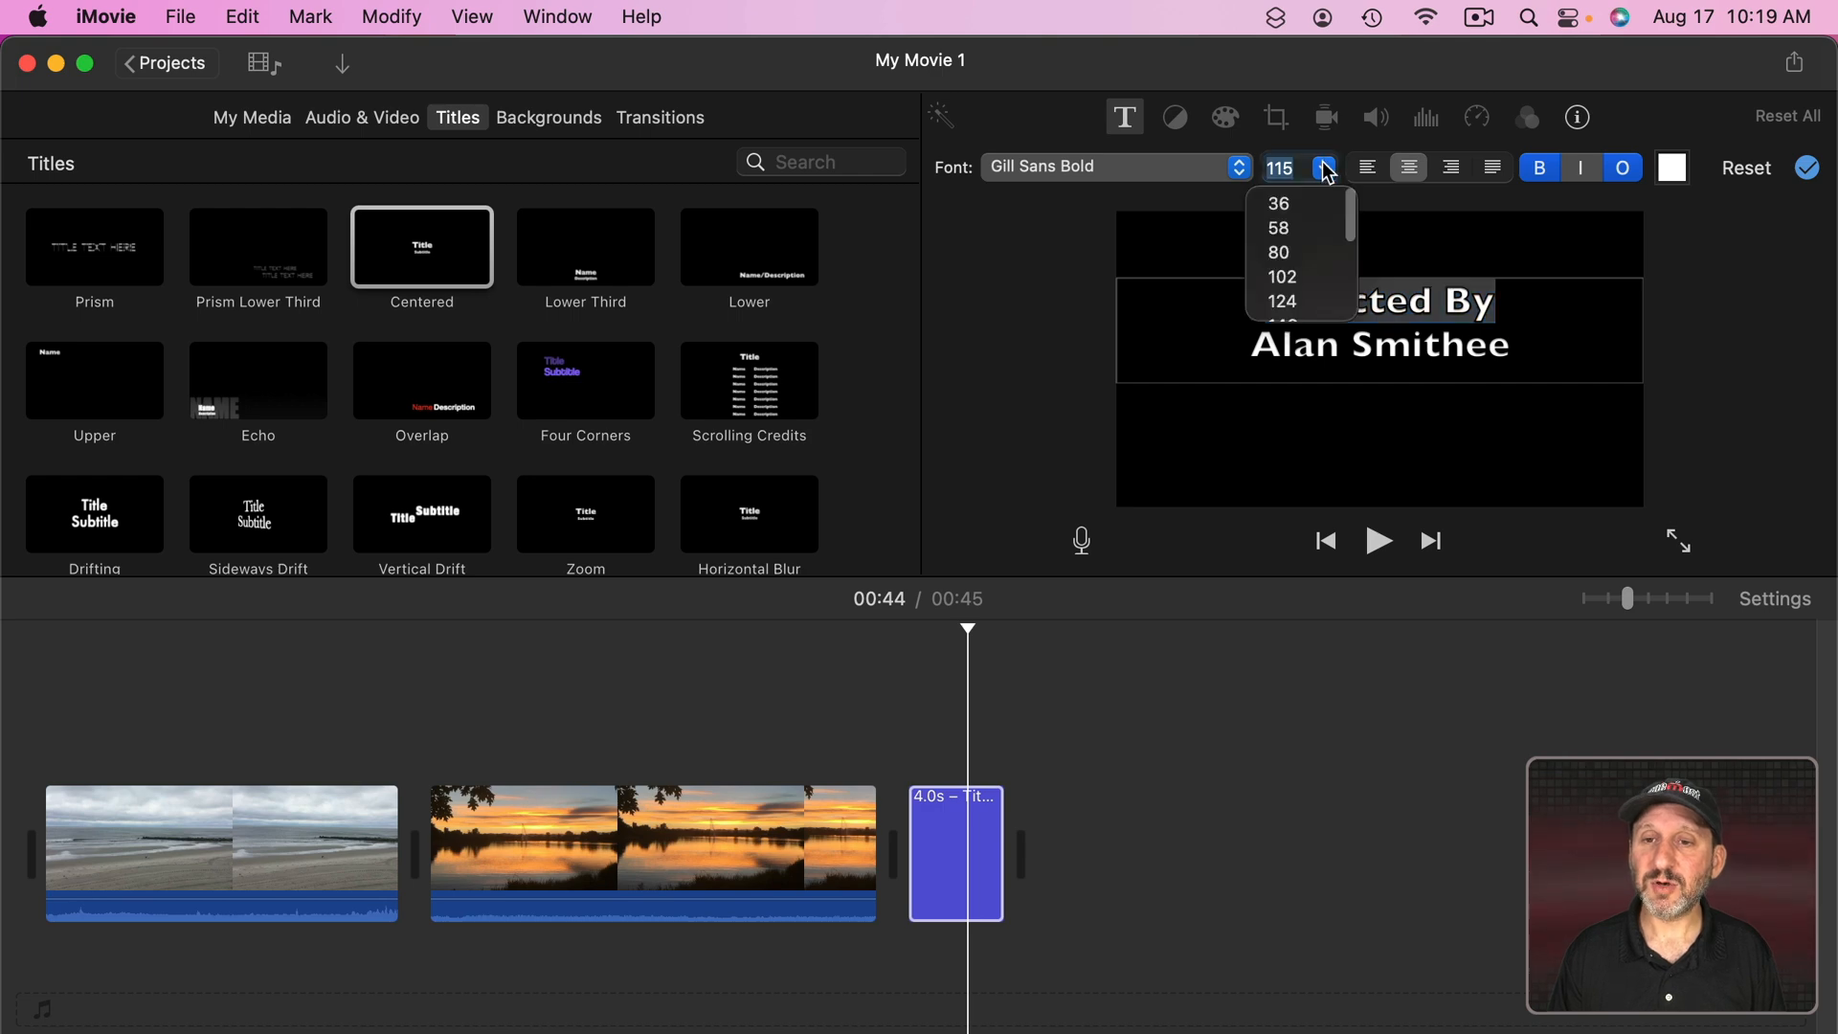
pyautogui.click(1287, 253)
pyautogui.click(1344, 330)
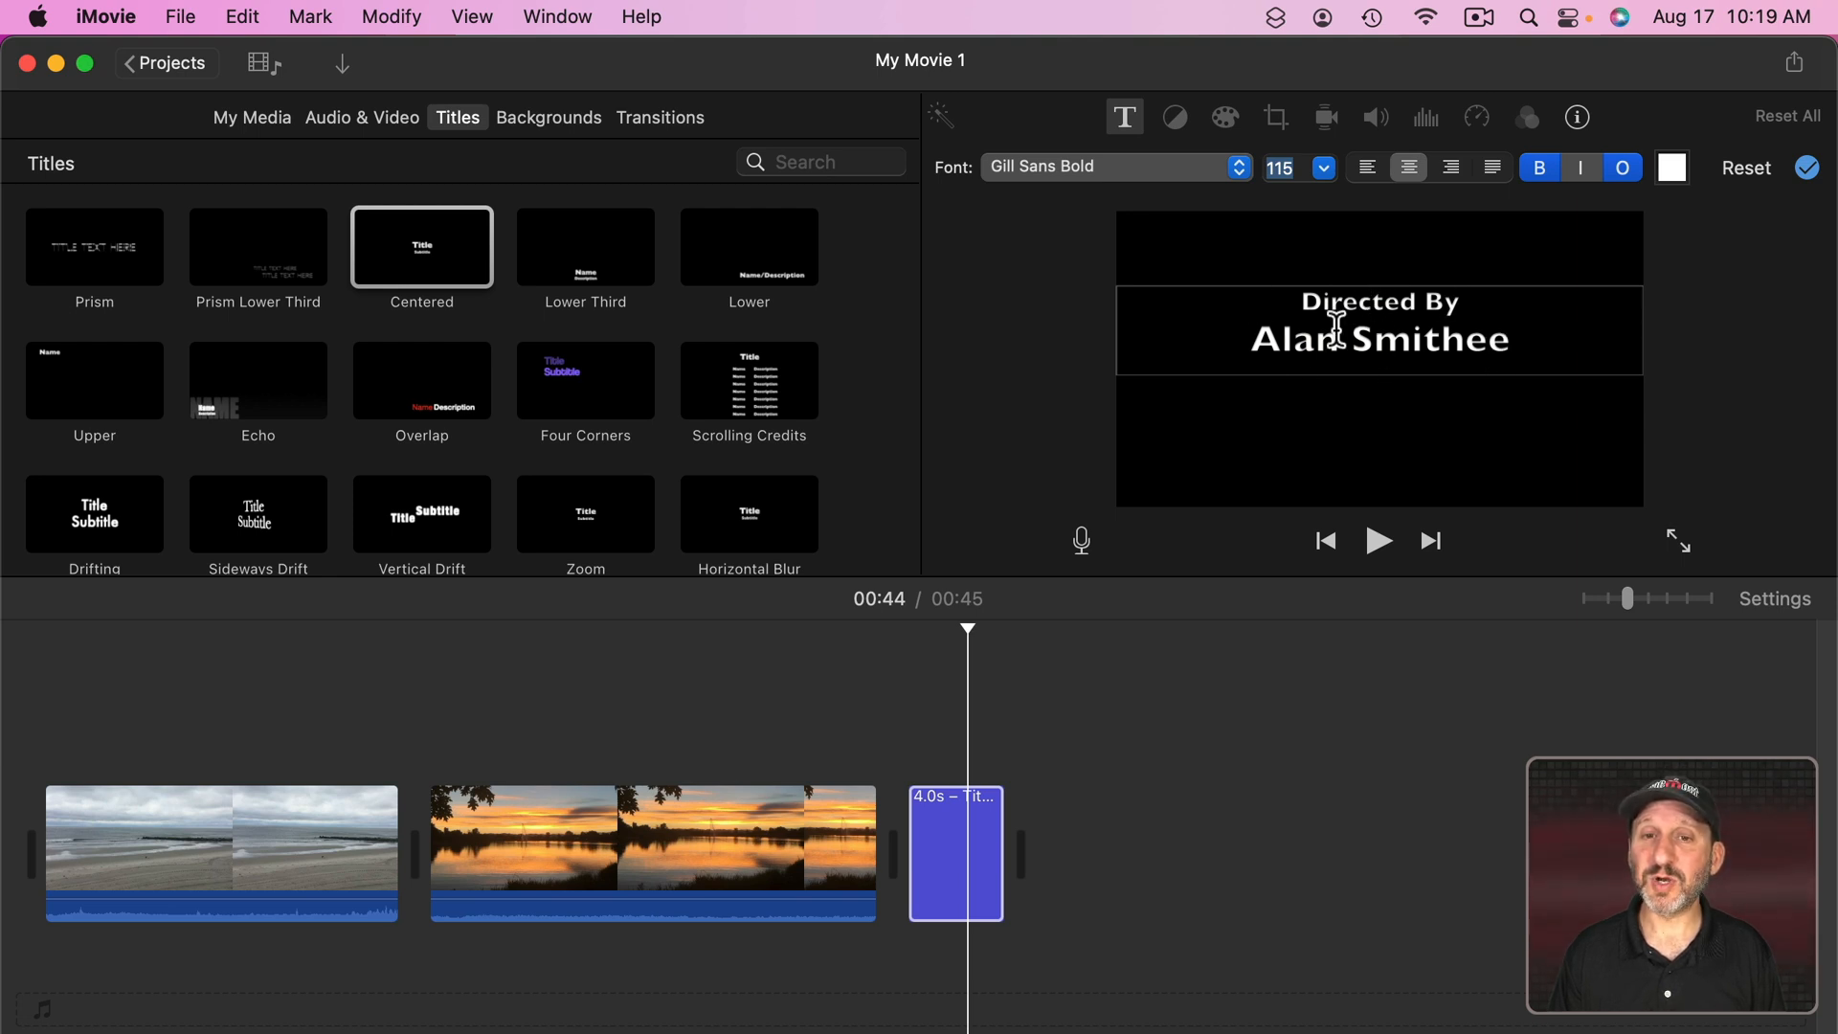
# Step: Change the font of both credit lines to Helvetica Neue Bold
pyautogui.moveTo(1299, 302); pyautogui.dragTo(1550, 340)
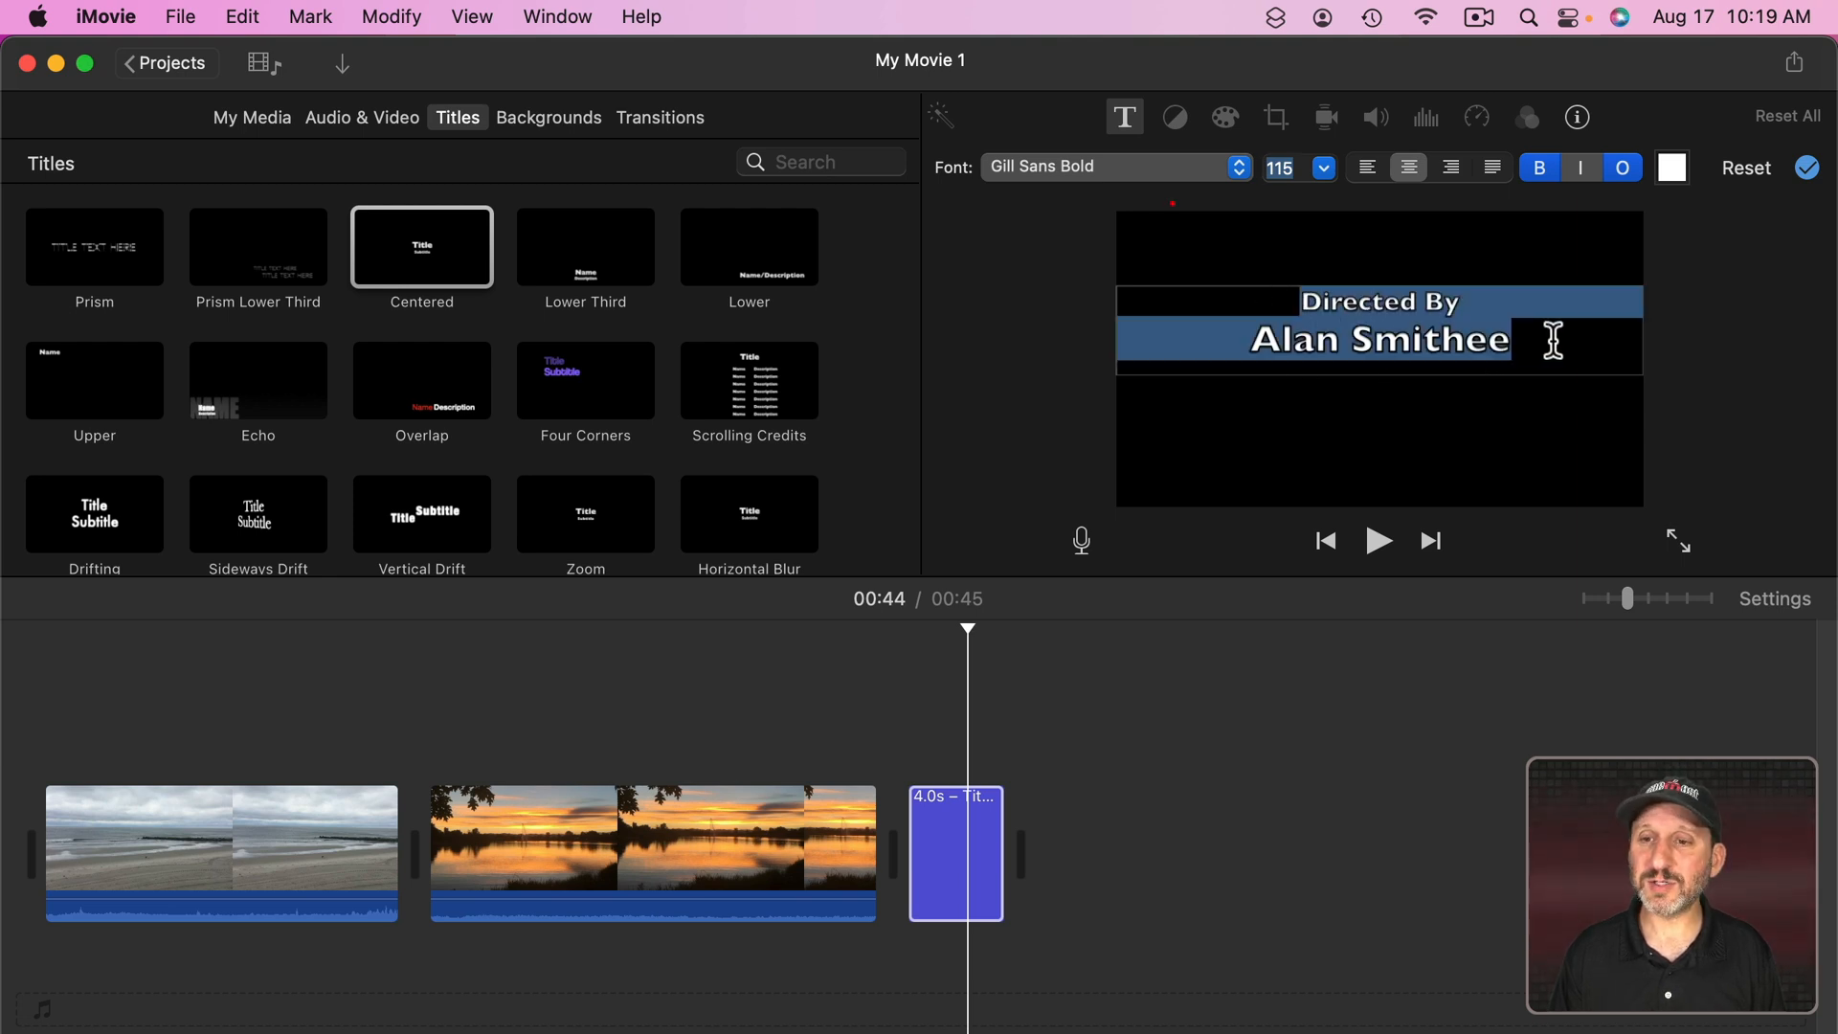
pyautogui.click(1101, 168)
pyautogui.scroll(-5, 1096, 484)
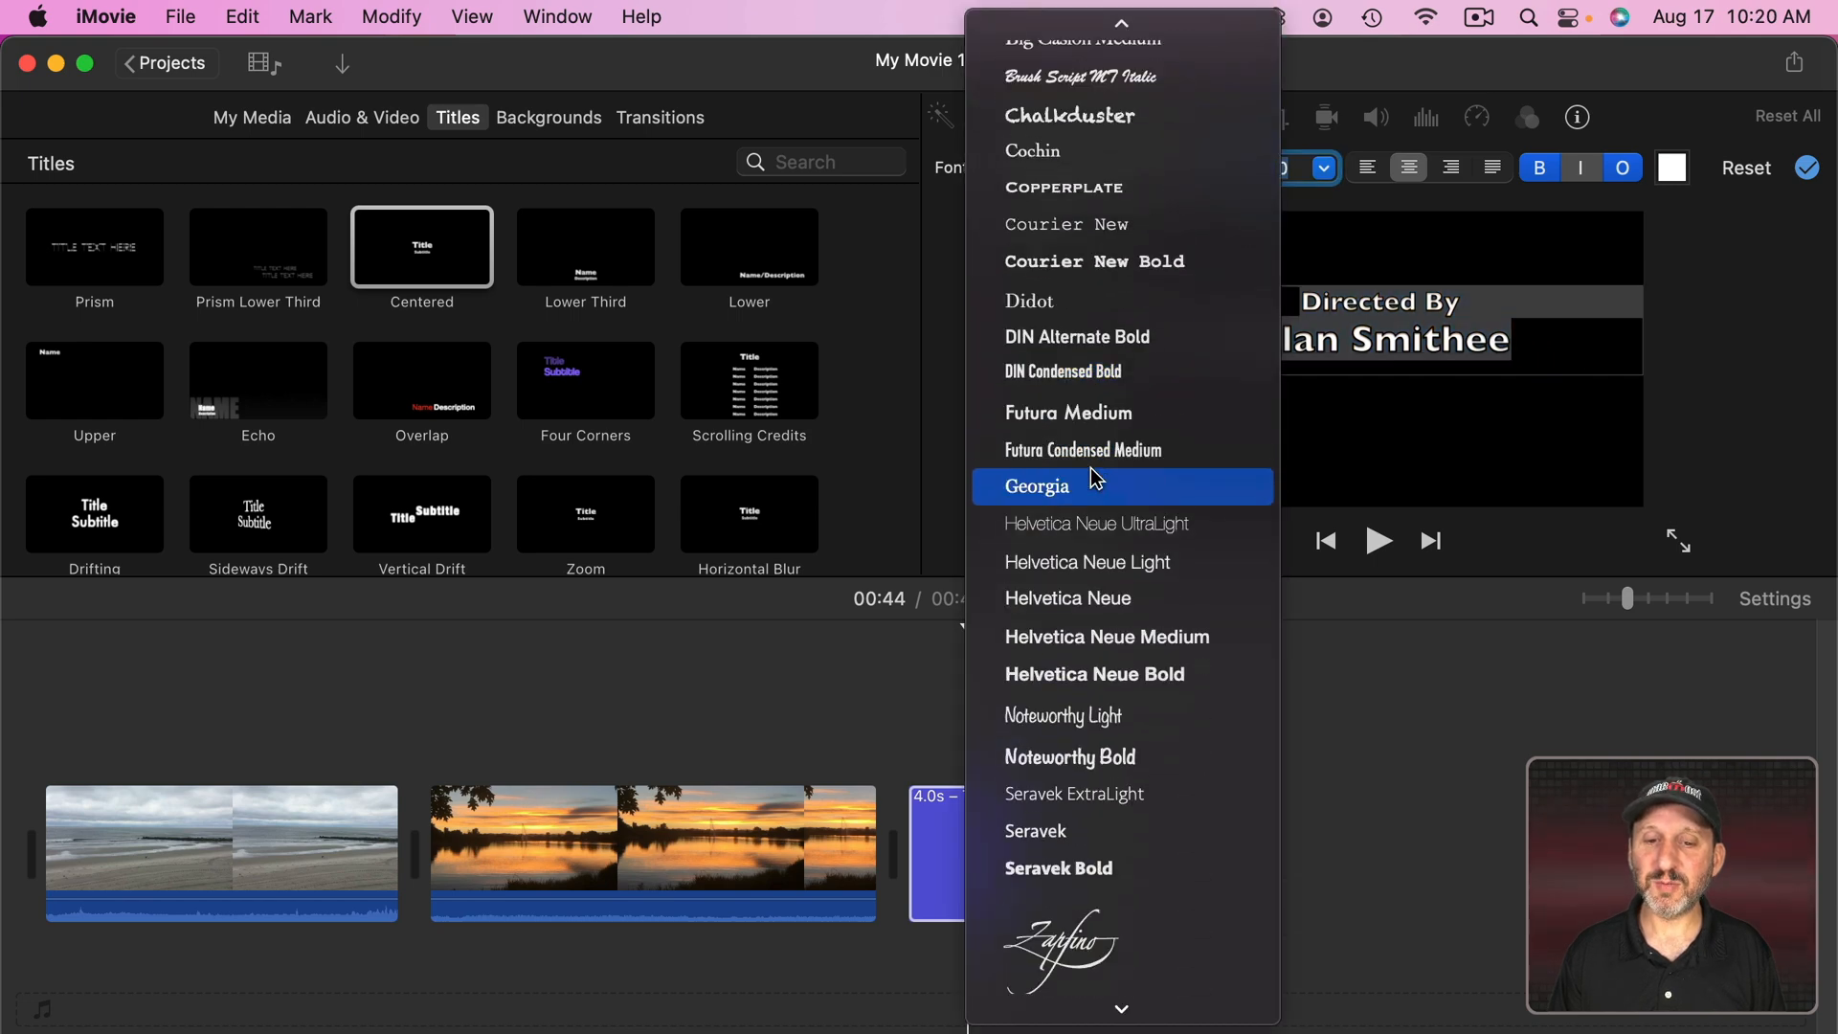
pyautogui.click(1068, 674)
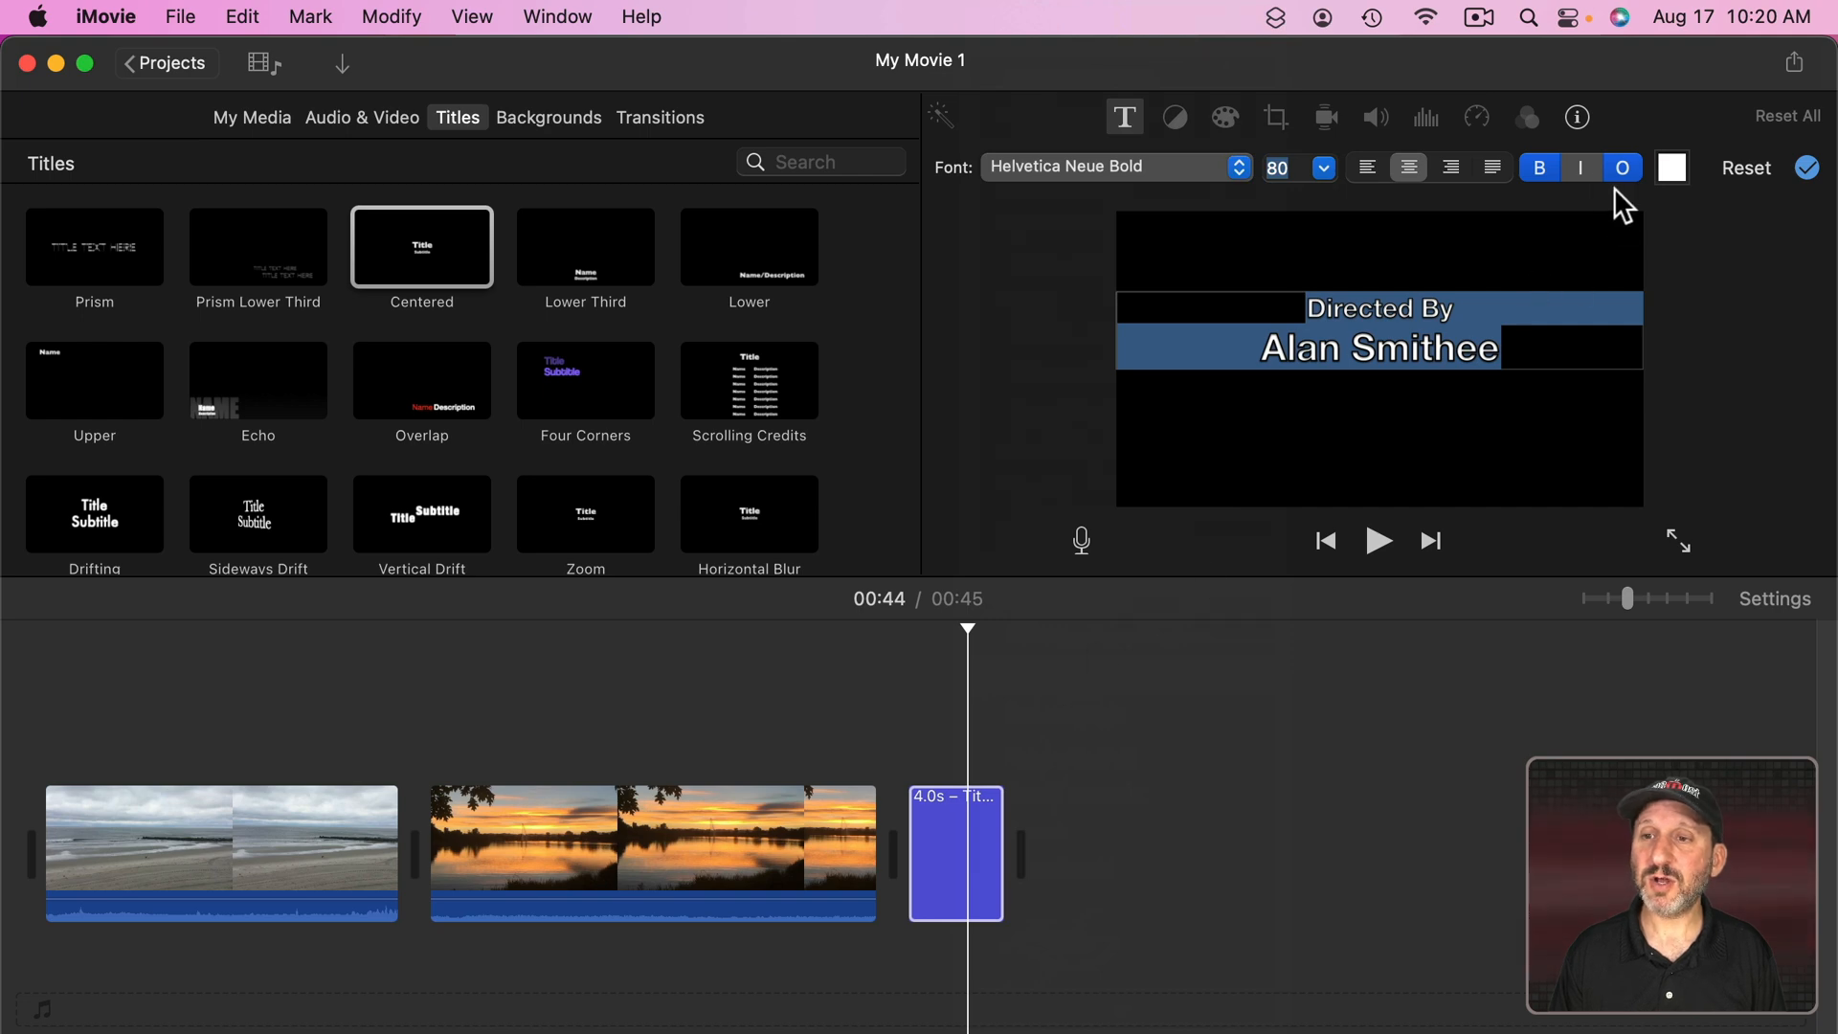
# Step: Try switching bold and outline off and on for the credit text, and open and close the text colour picker
pyautogui.click(1527, 170)
pyautogui.click(1523, 170)
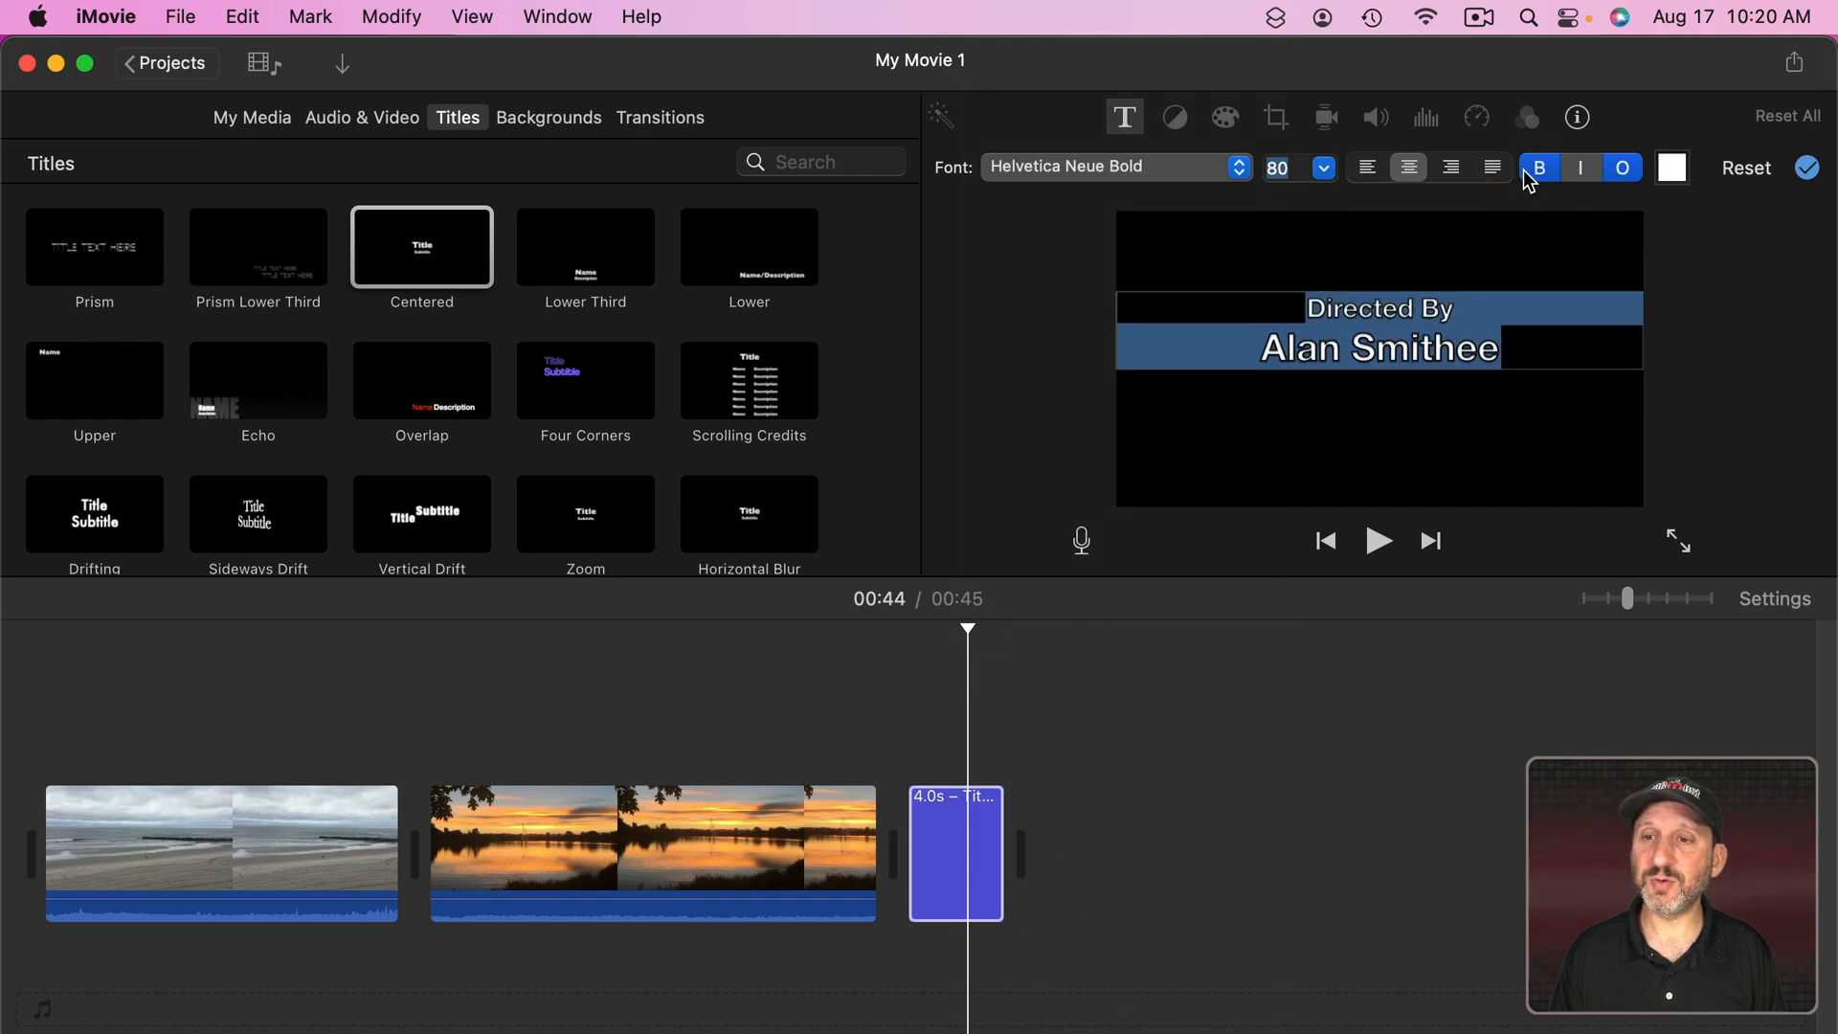
pyautogui.click(1618, 170)
pyautogui.click(1623, 171)
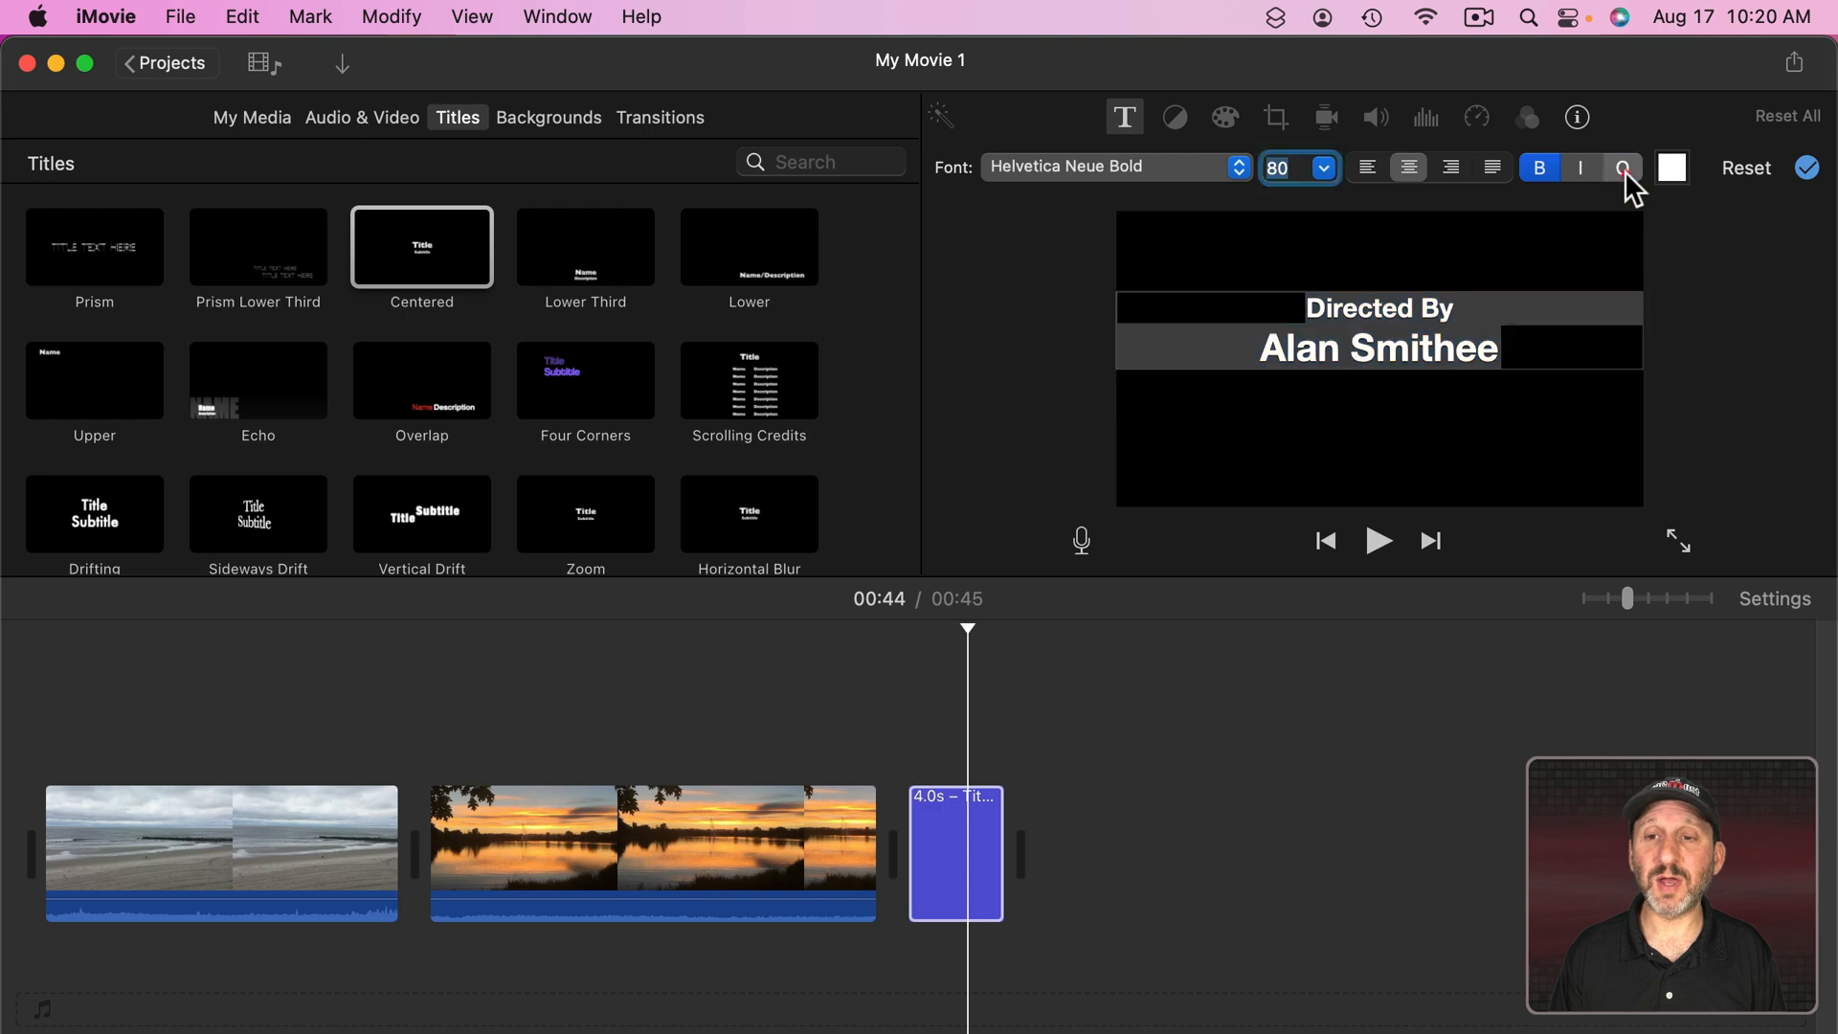
pyautogui.click(1677, 173)
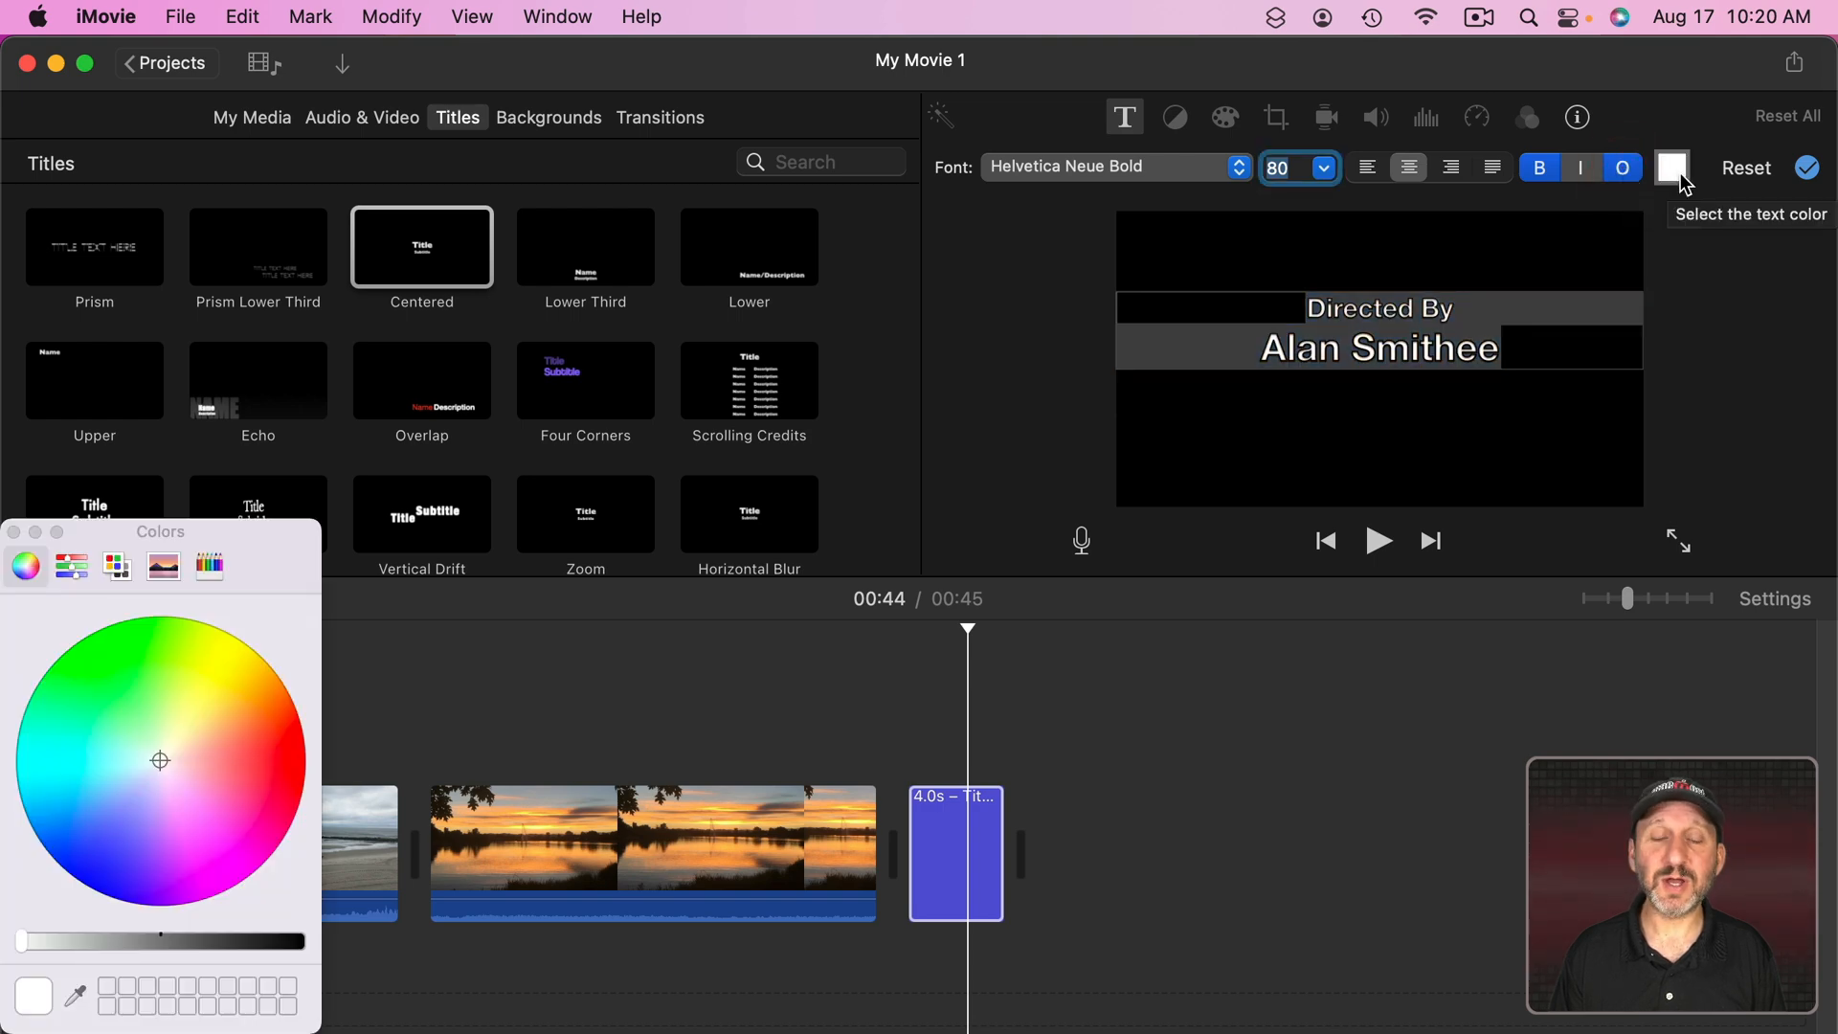
pyautogui.click(14, 531)
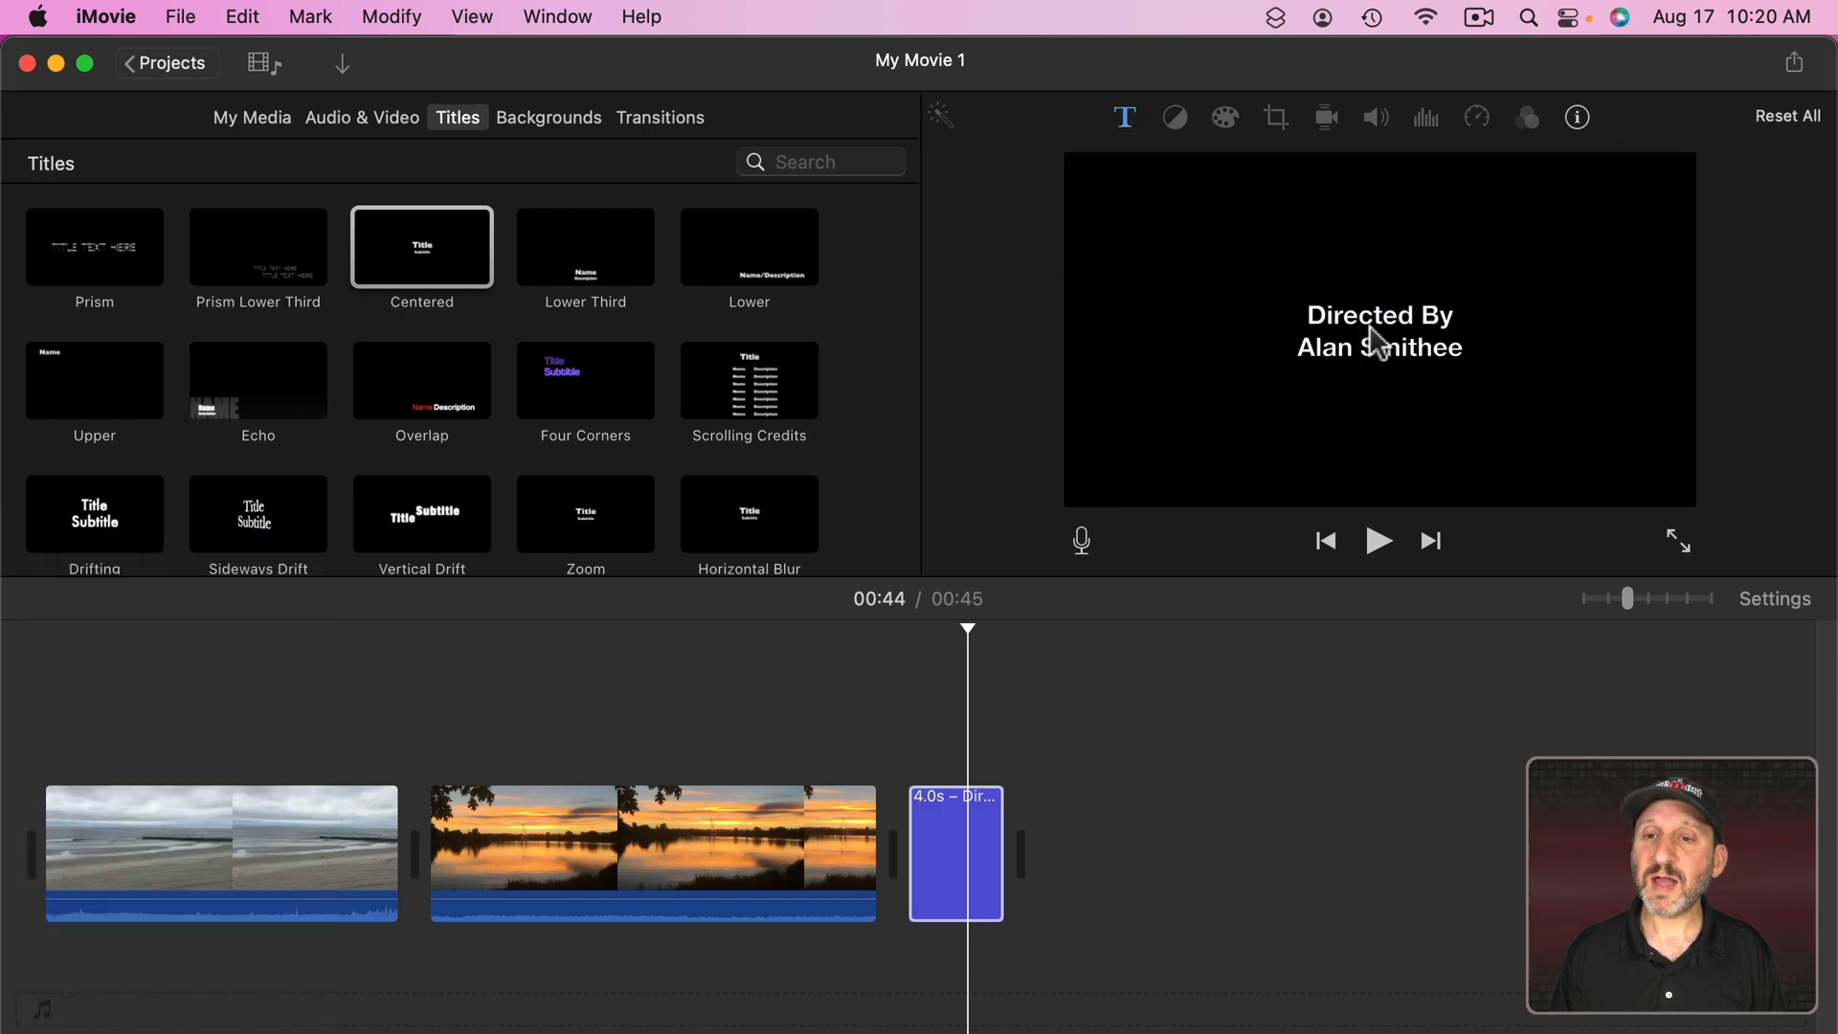
# Step: Preview the credit title clip and shorten its duration to 2.0 seconds
pyautogui.click(908, 763)
pyautogui.press('space')
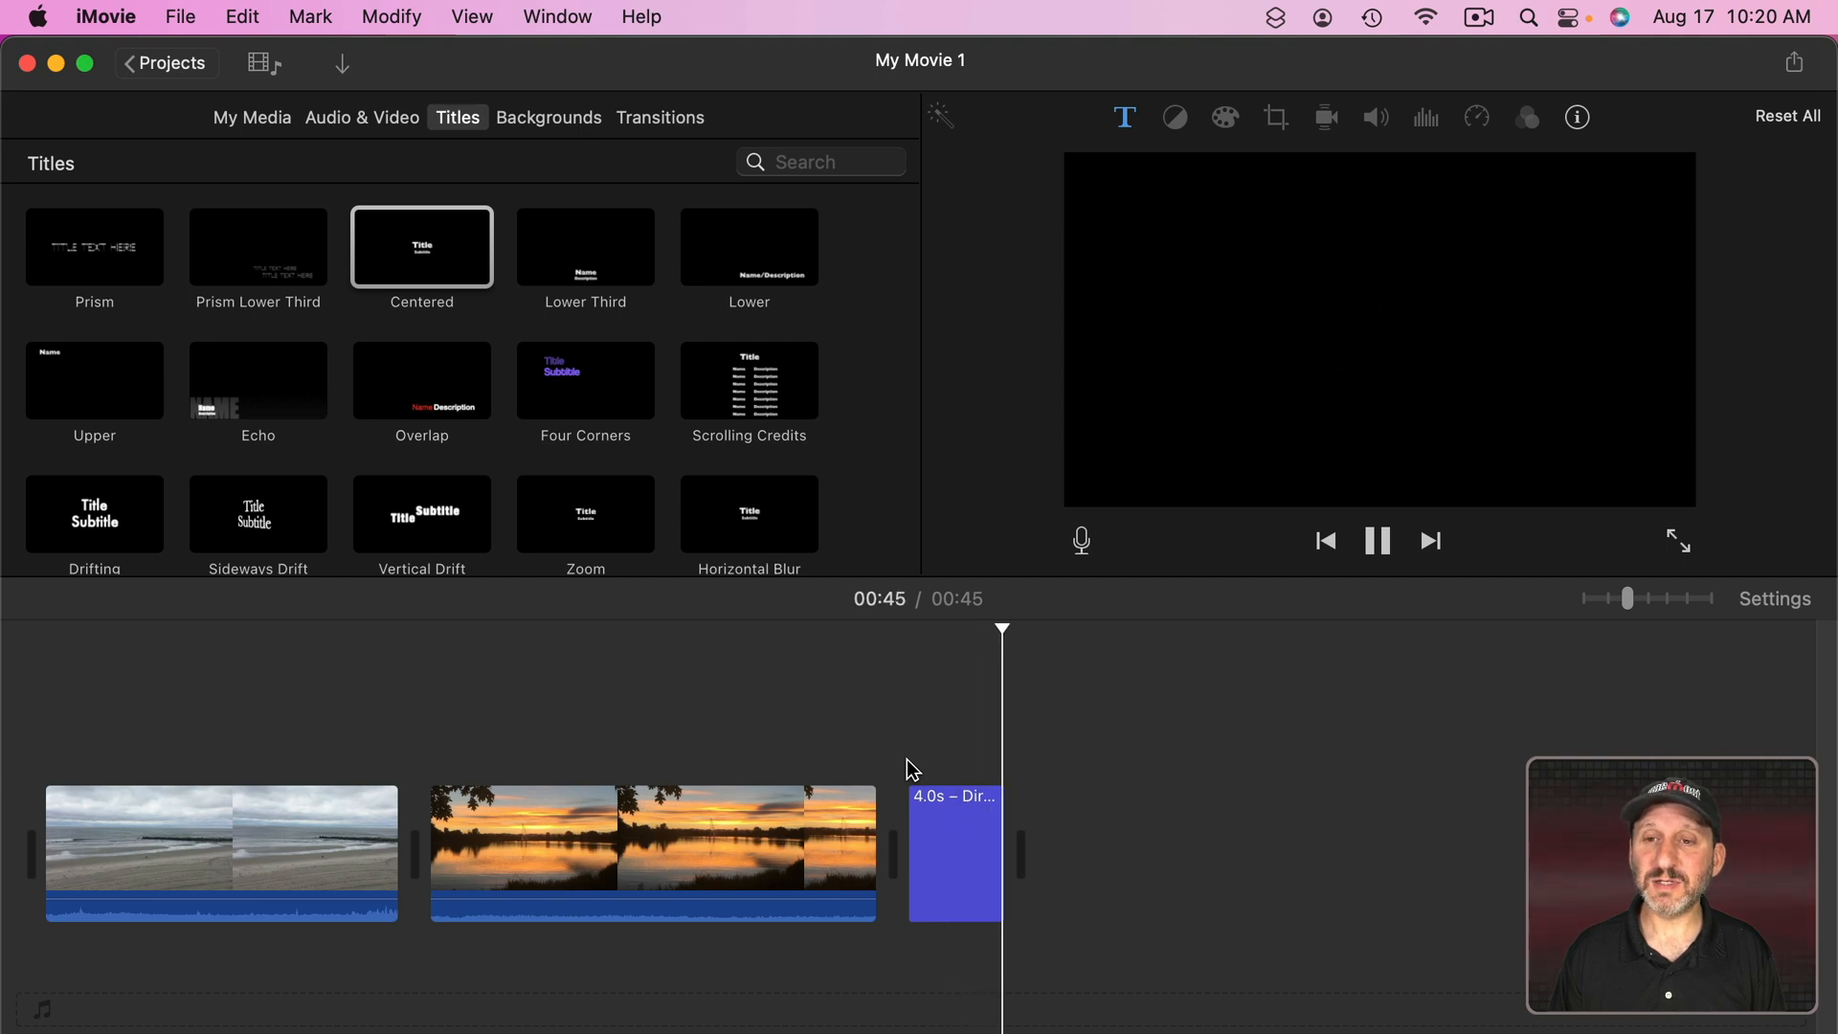
pyautogui.click(945, 862)
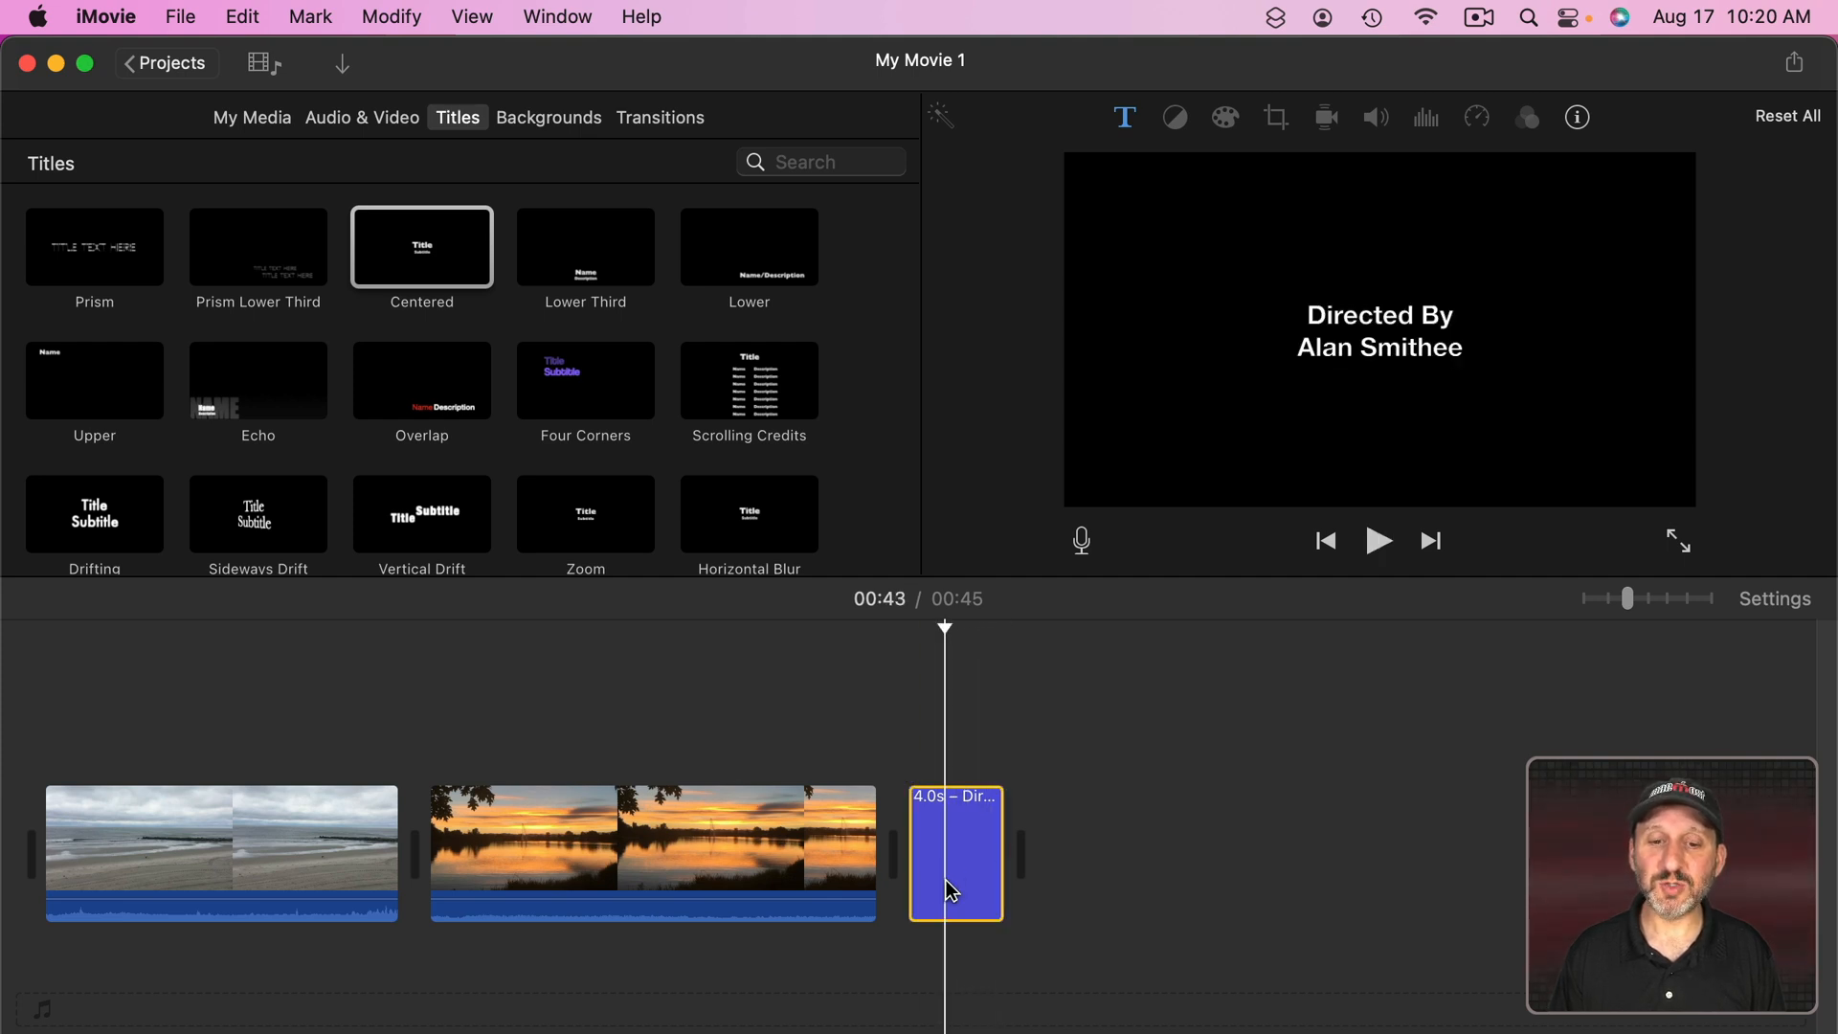
pyautogui.moveTo(993, 853); pyautogui.dragTo(813, 853)
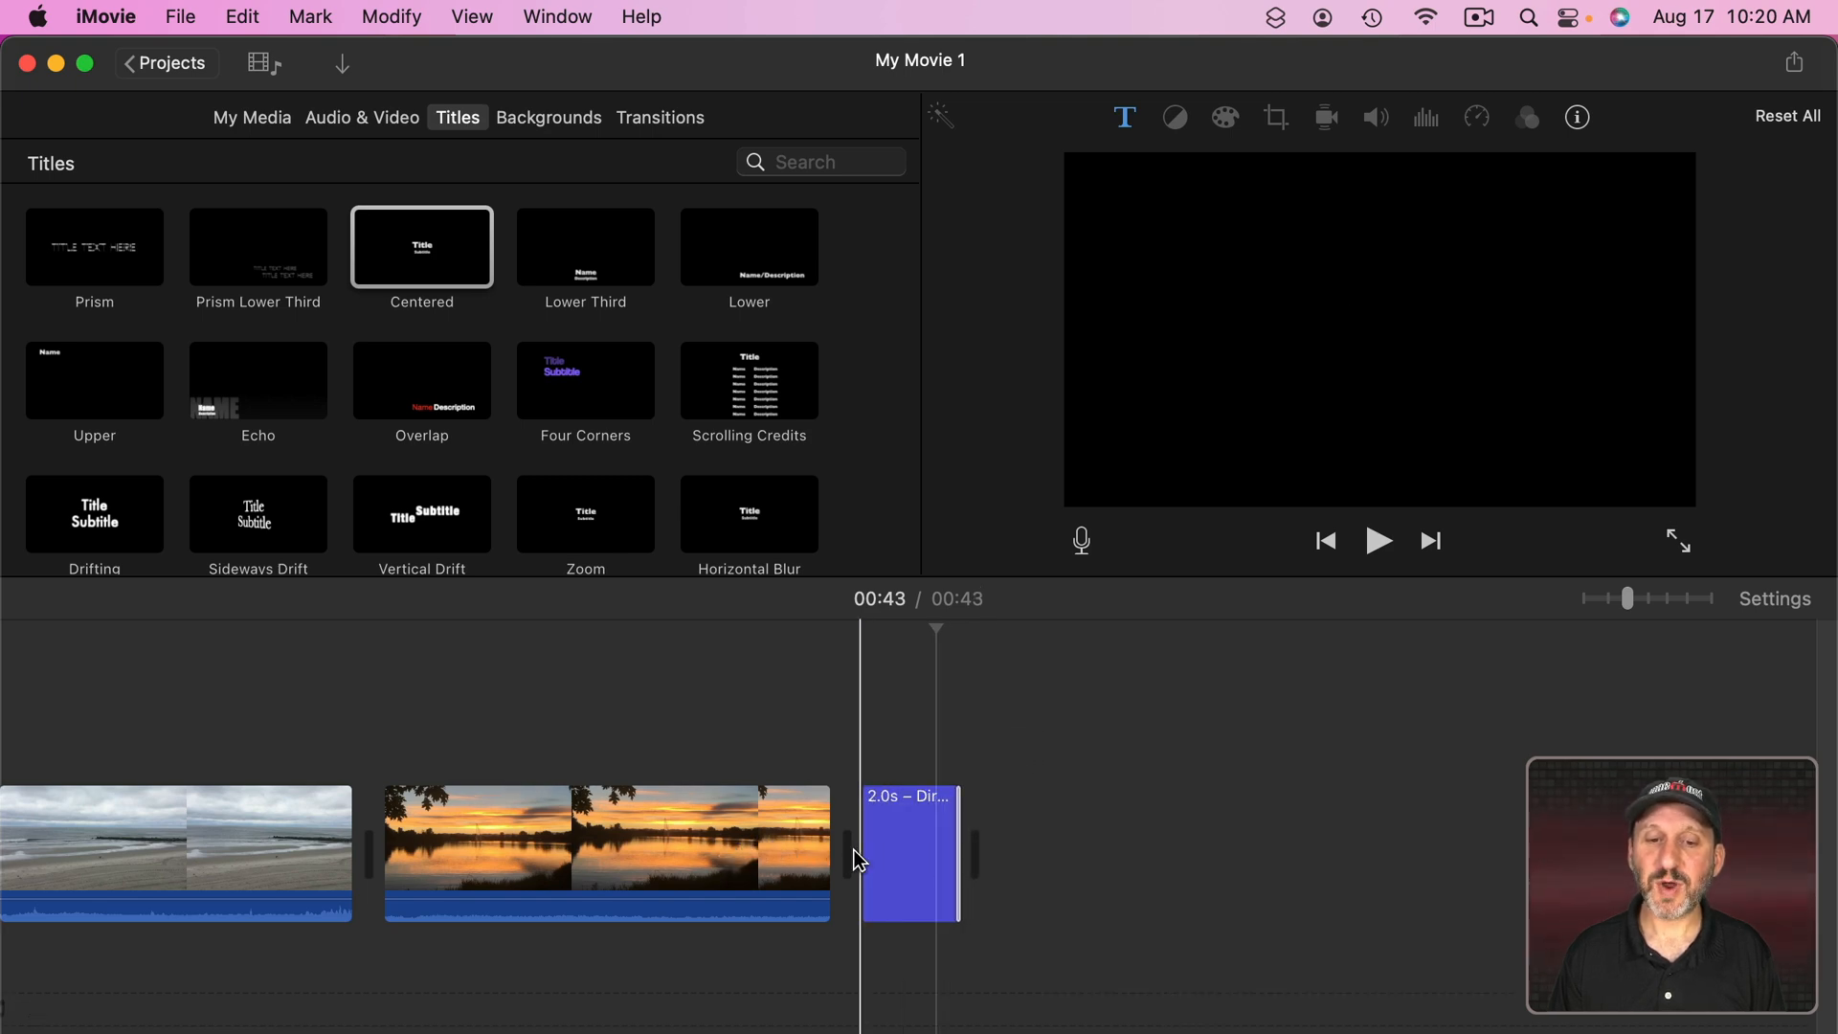
pyautogui.press('space')
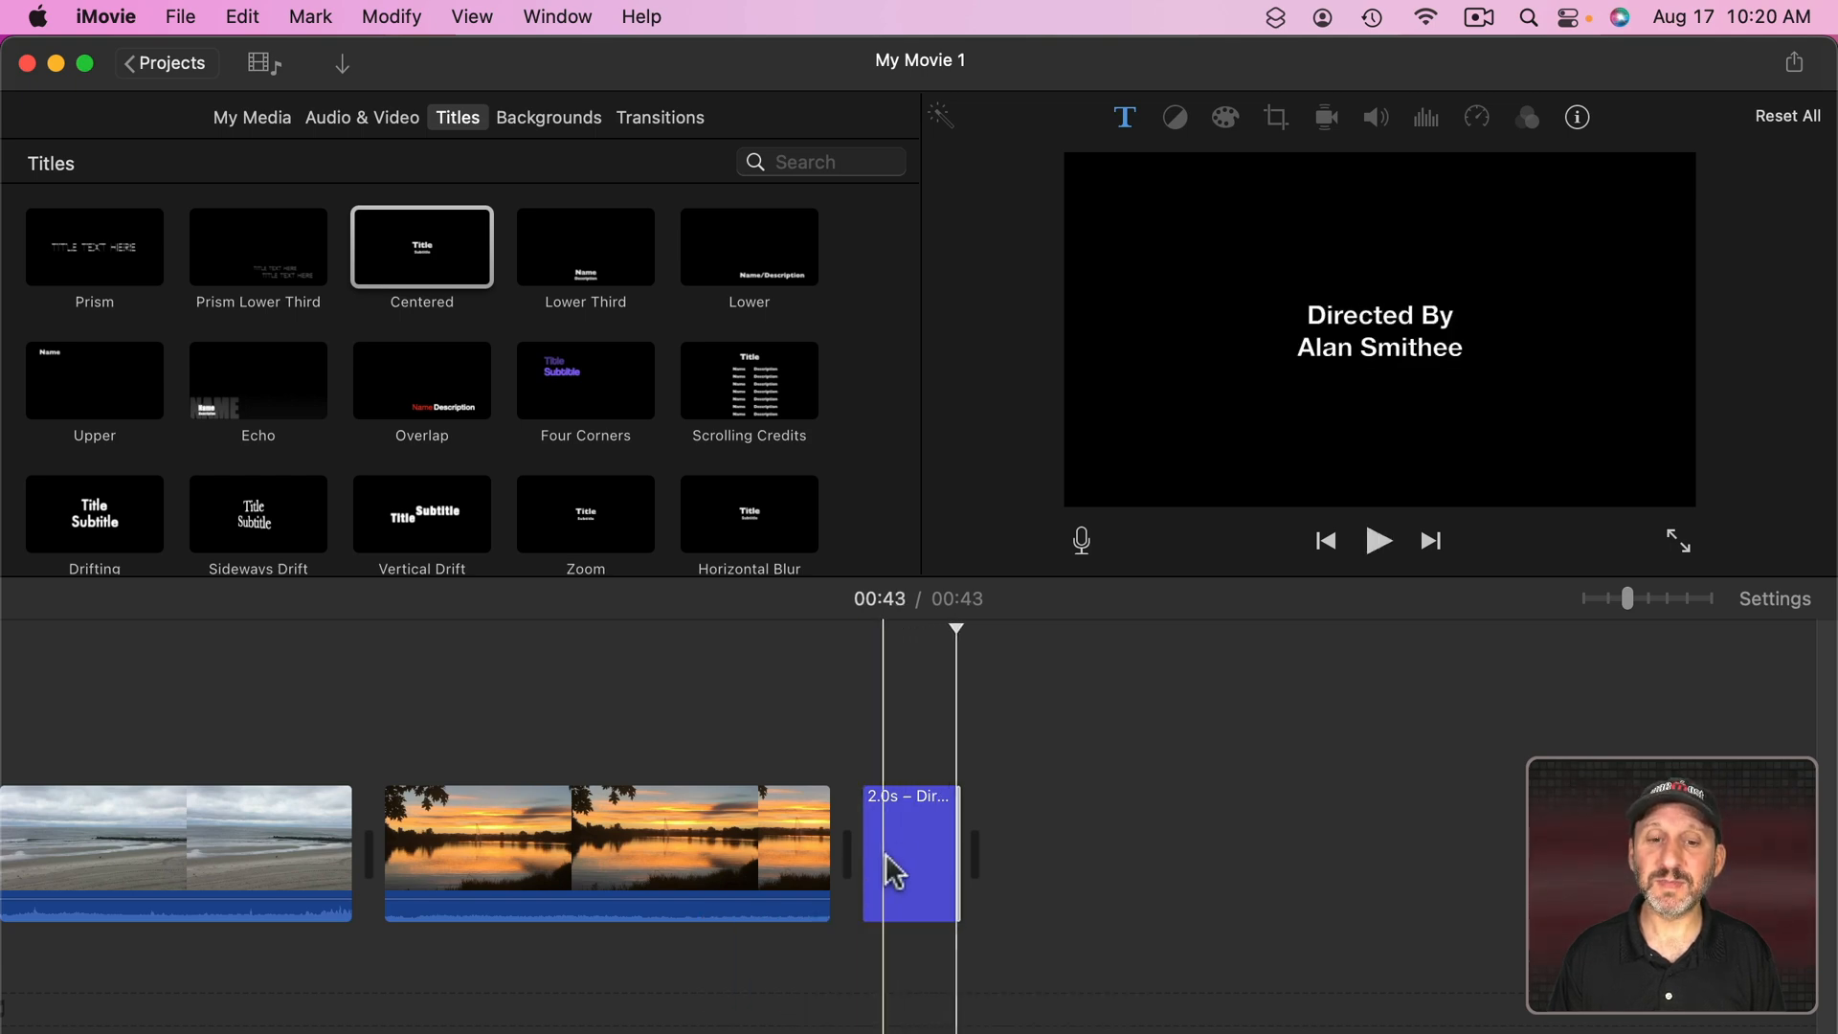
# Step: Add a second Centered title after the credit clip and delete it
pyautogui.moveTo(440, 268); pyautogui.dragTo(1065, 842)
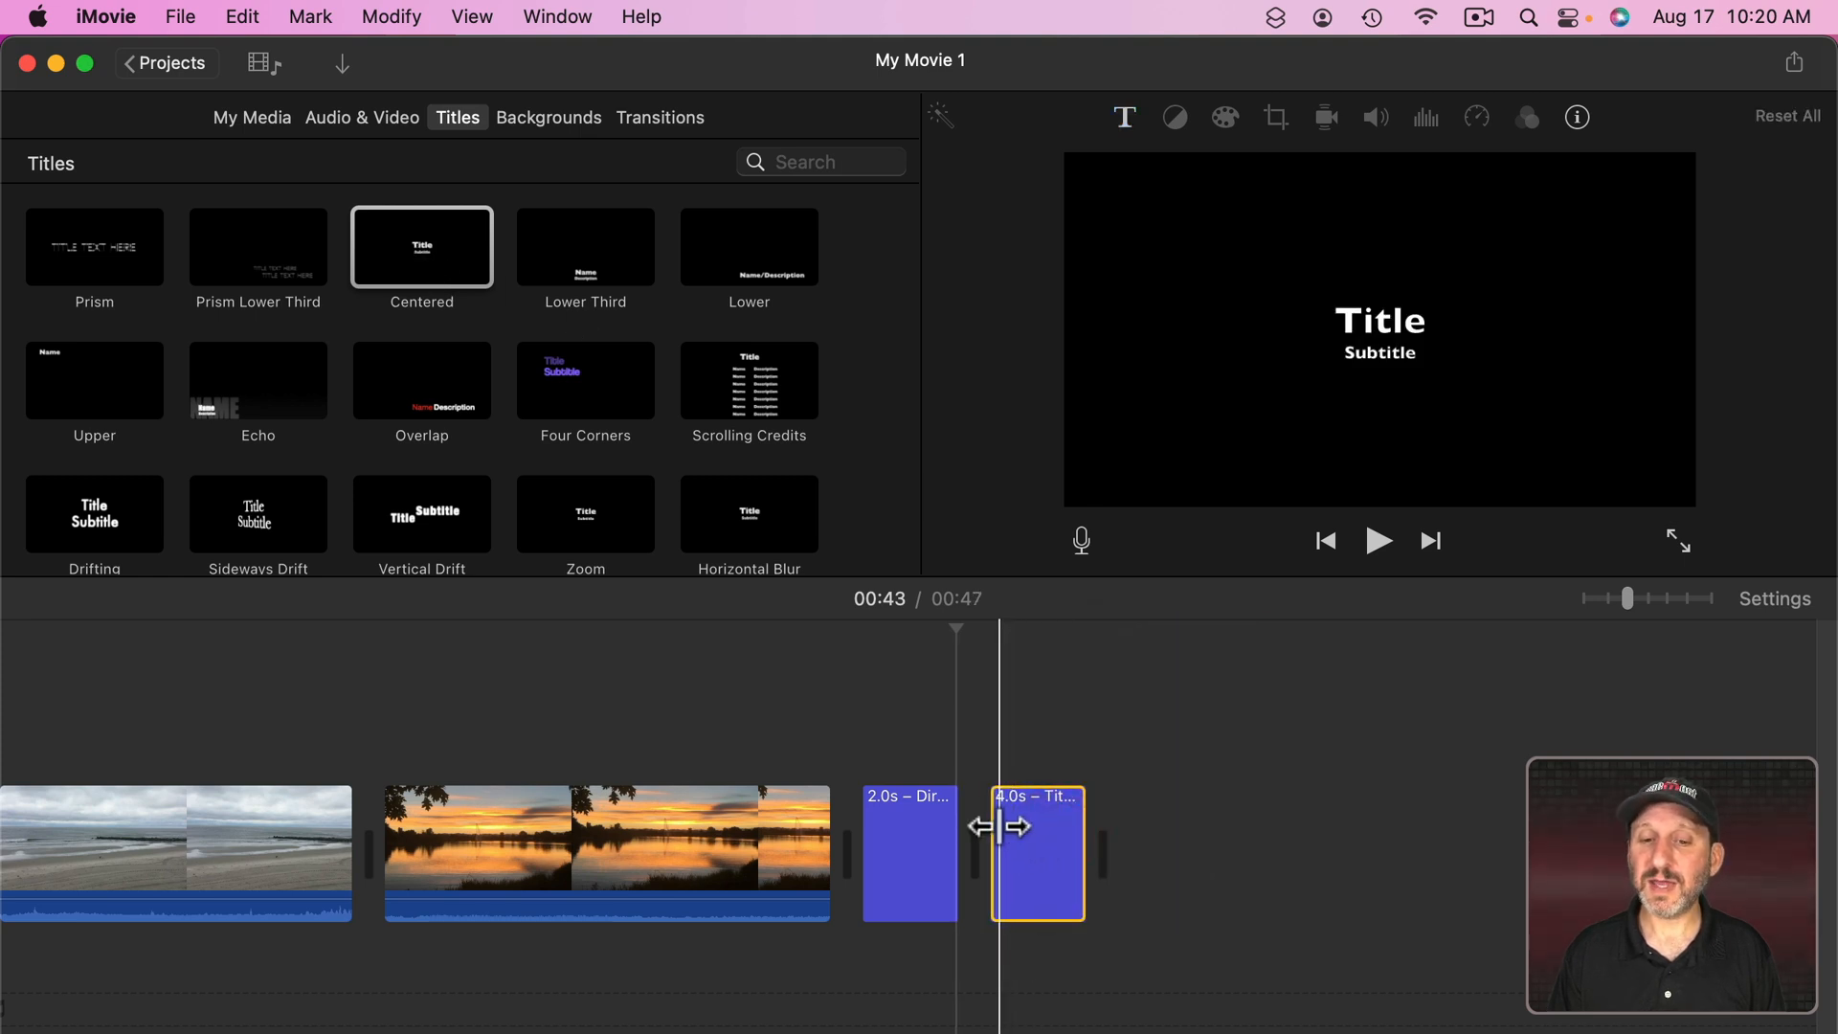
pyautogui.click(1036, 813)
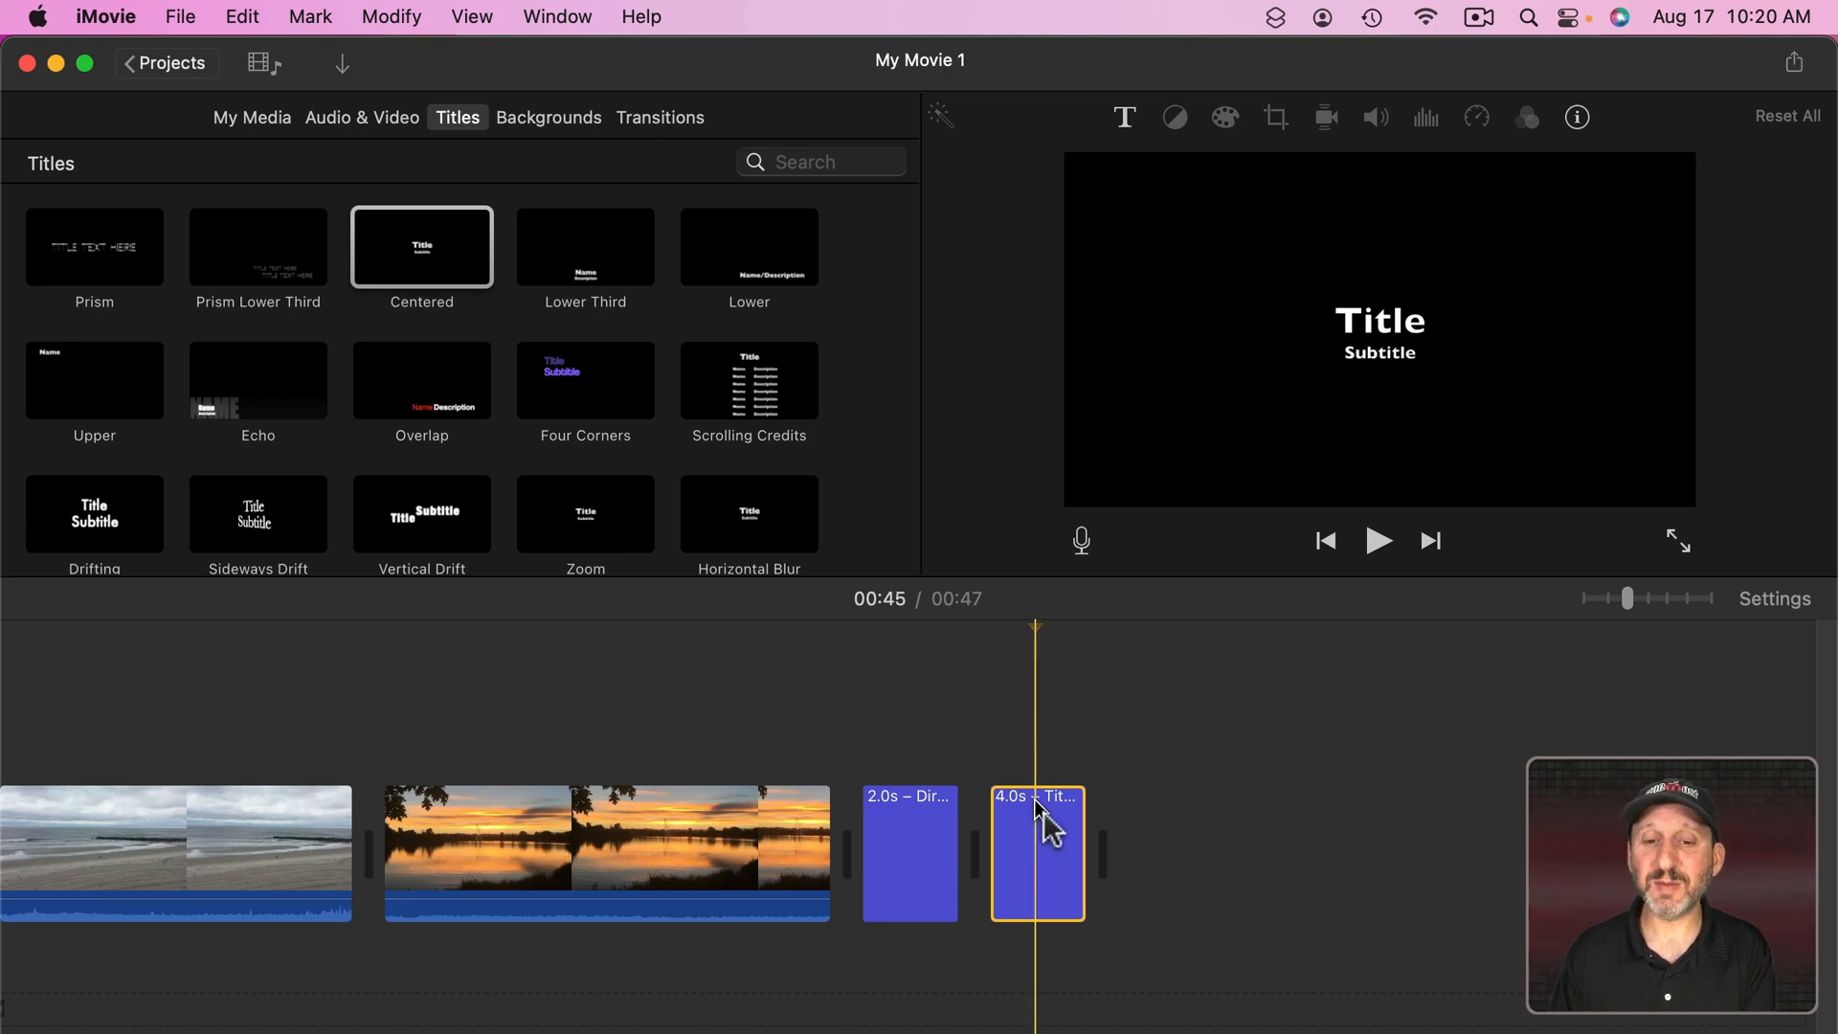
pyautogui.press('BackSpace')
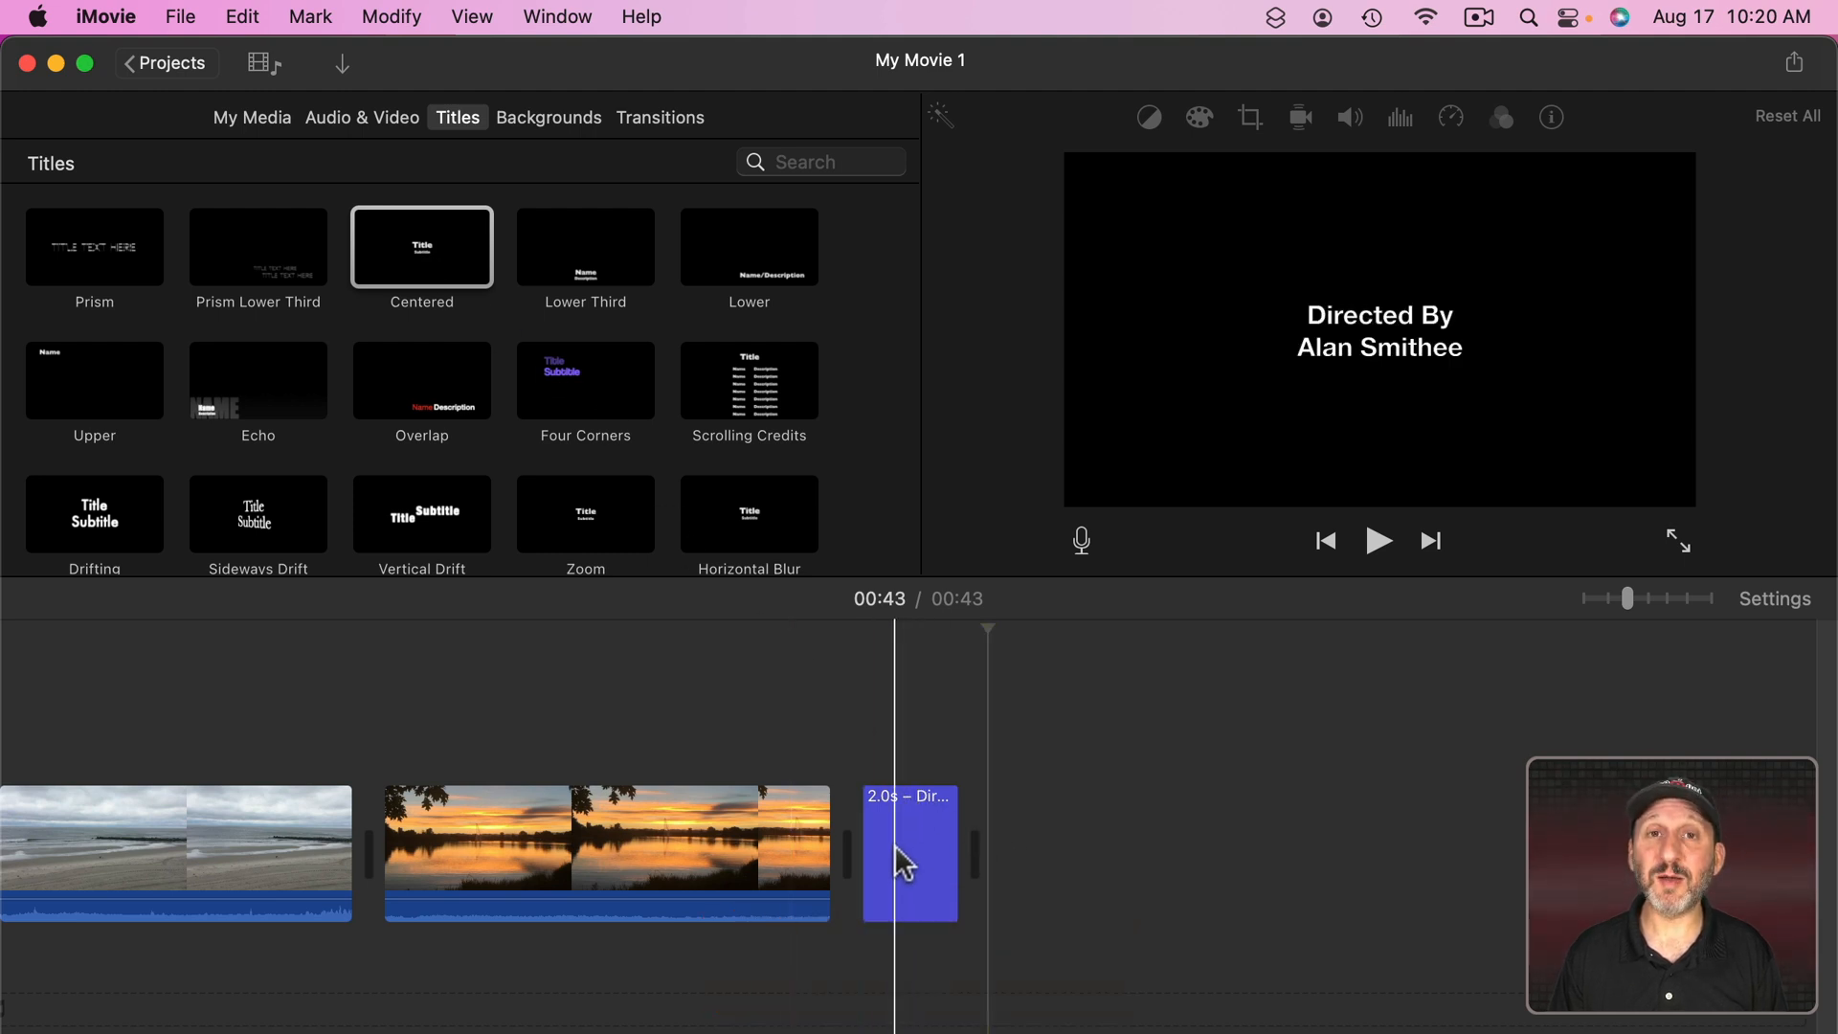
# Step: Copy the "Directed By" title clip and paste a duplicate directly after it at the end of the timeline
pyautogui.click(904, 853)
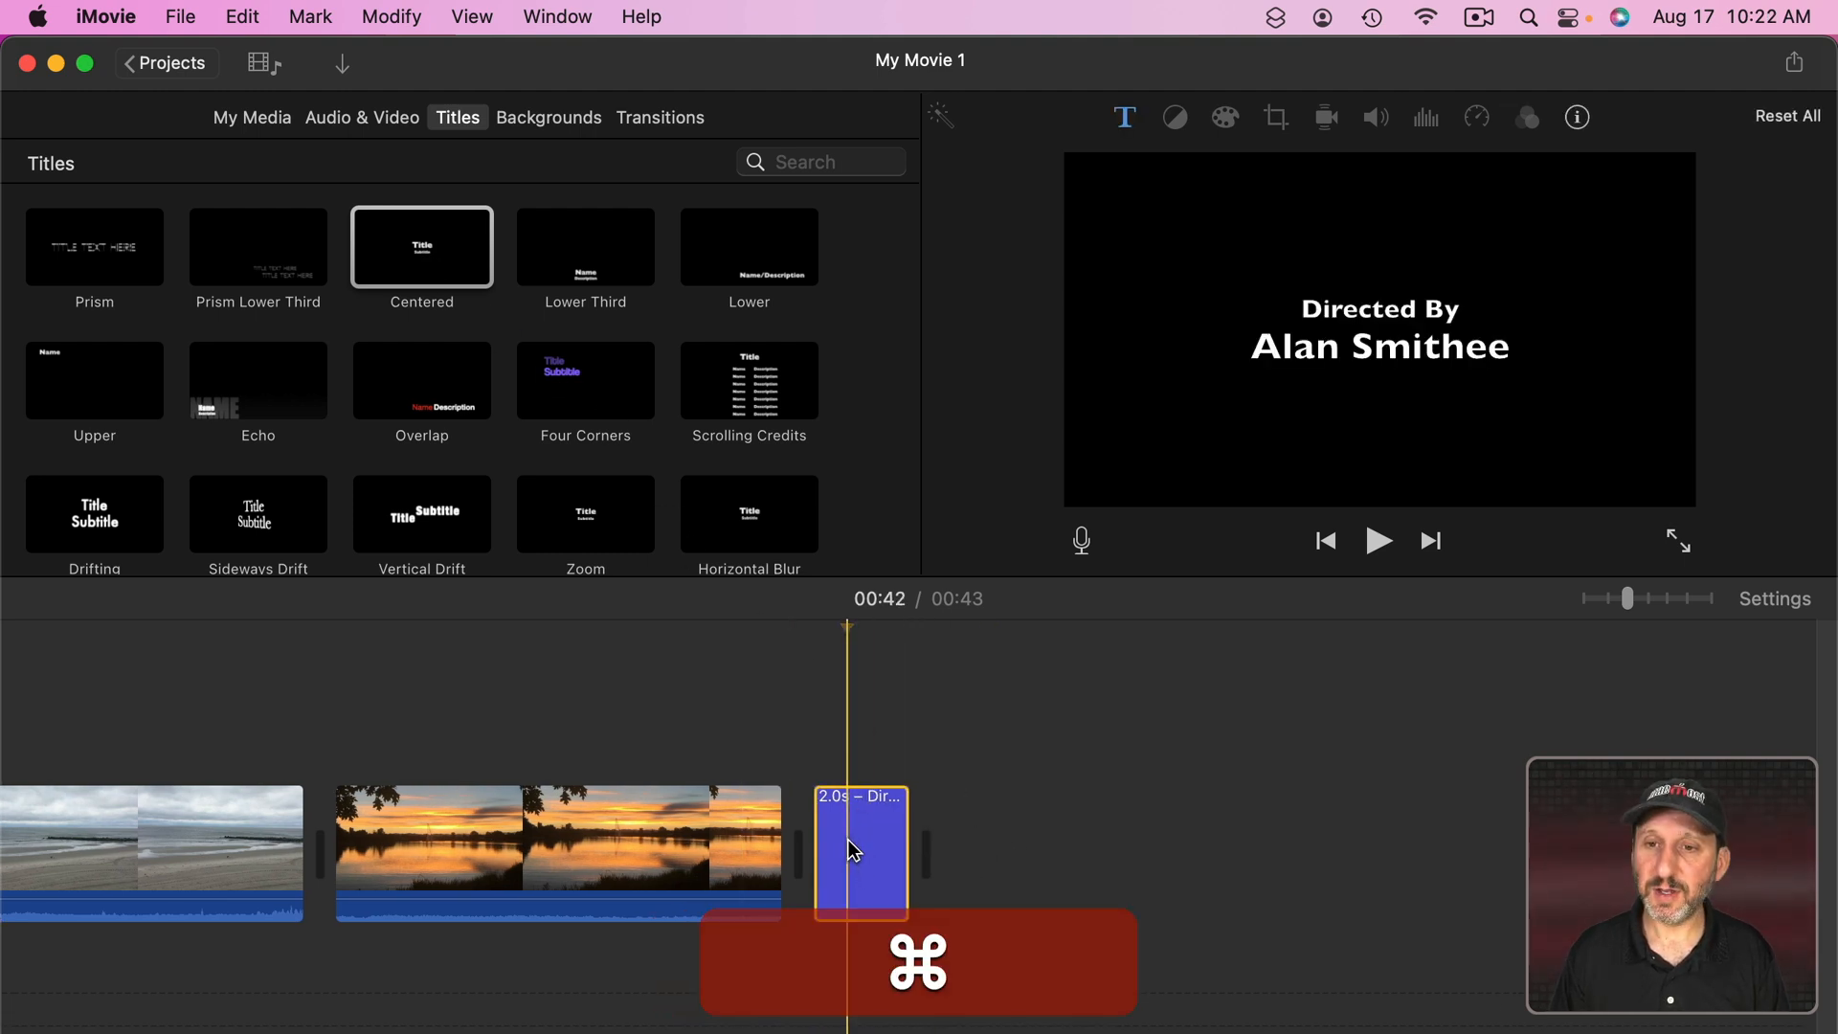
pyautogui.press('super+c')
pyautogui.click(945, 819)
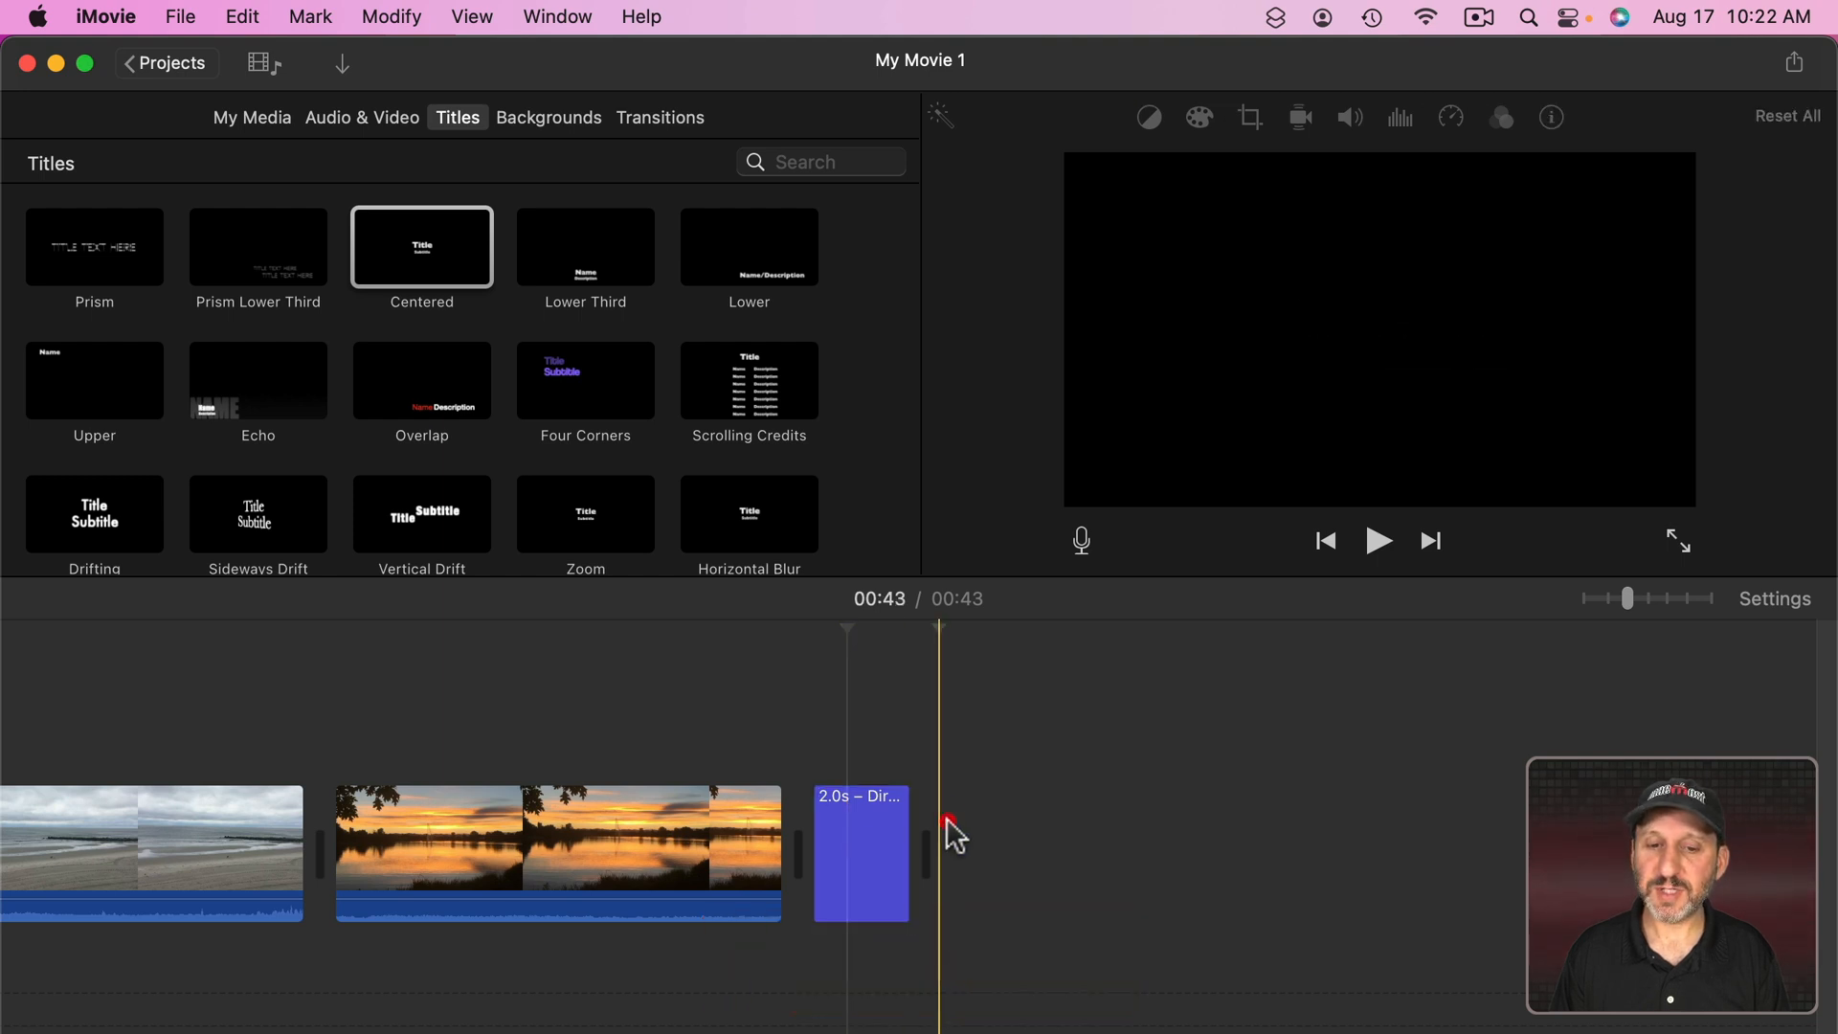
pyautogui.press('super+v')
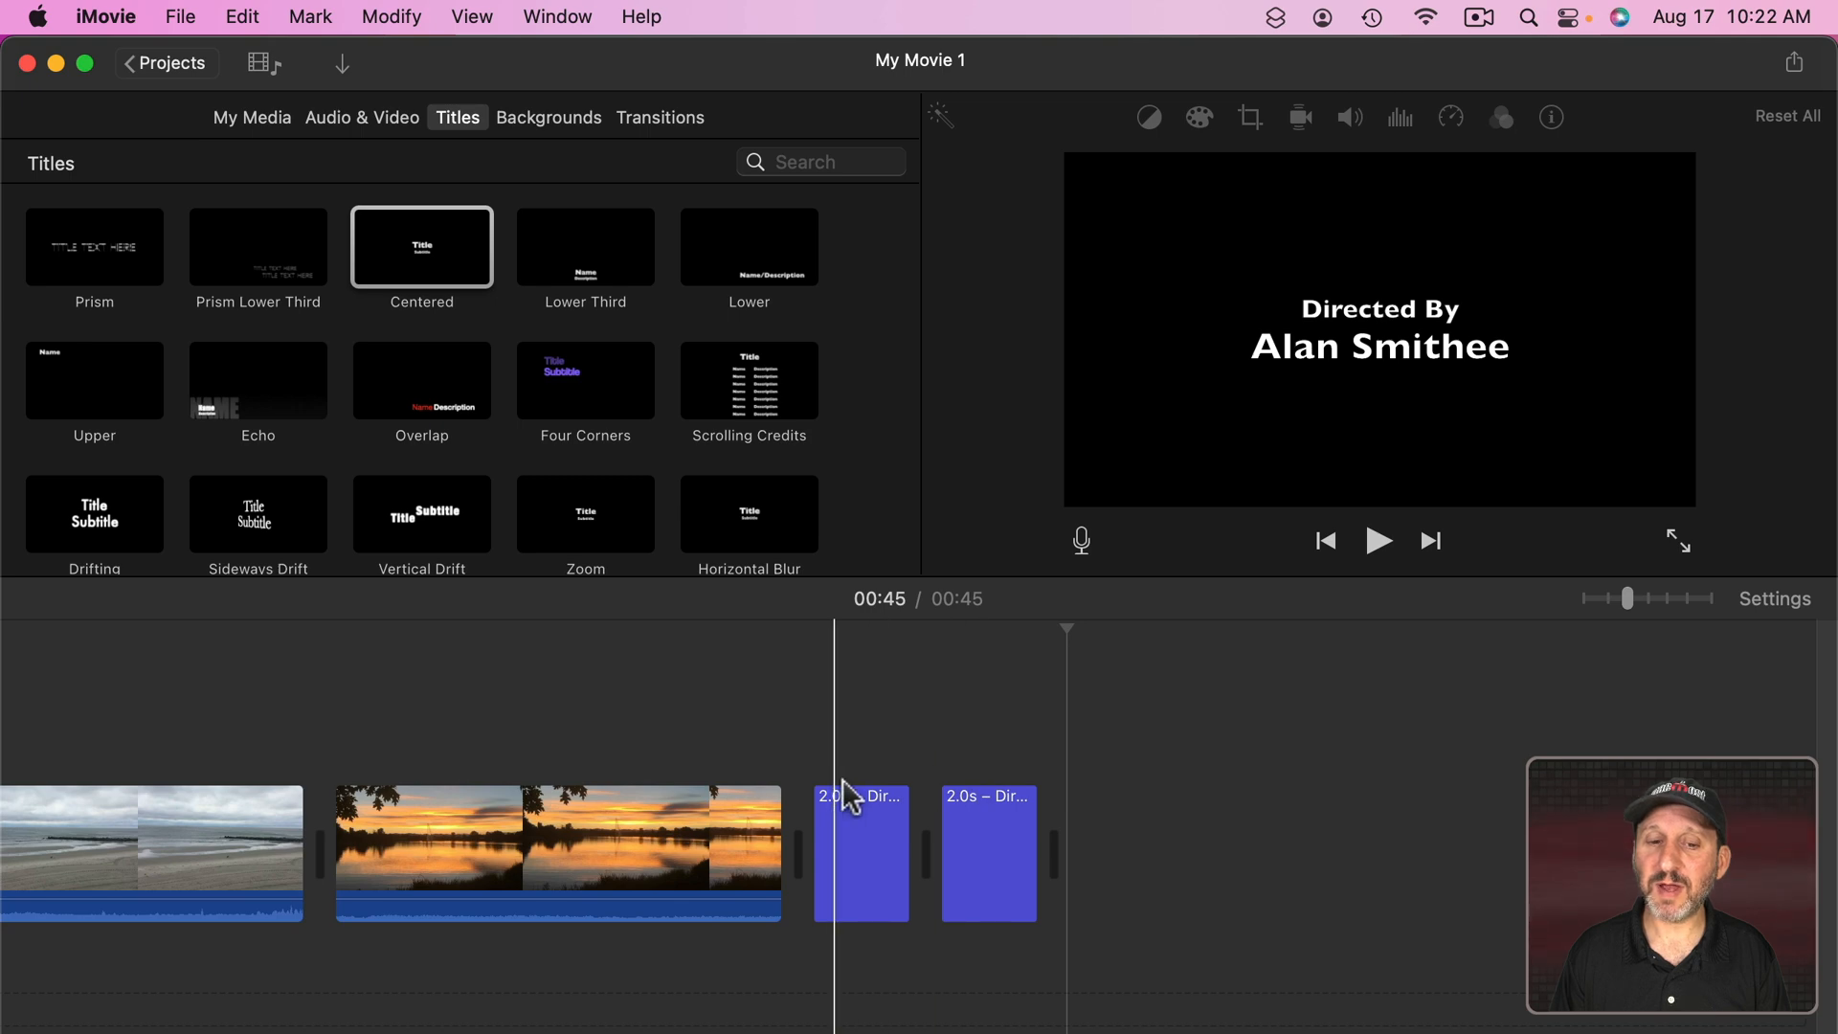
# Step: Paste five more copies of the "Directed By" title clip at the end of the timeline
pyautogui.press('super+v')
pyautogui.press('super+v')
pyautogui.press('super+v')
pyautogui.press('super+v')
pyautogui.press('super+v')
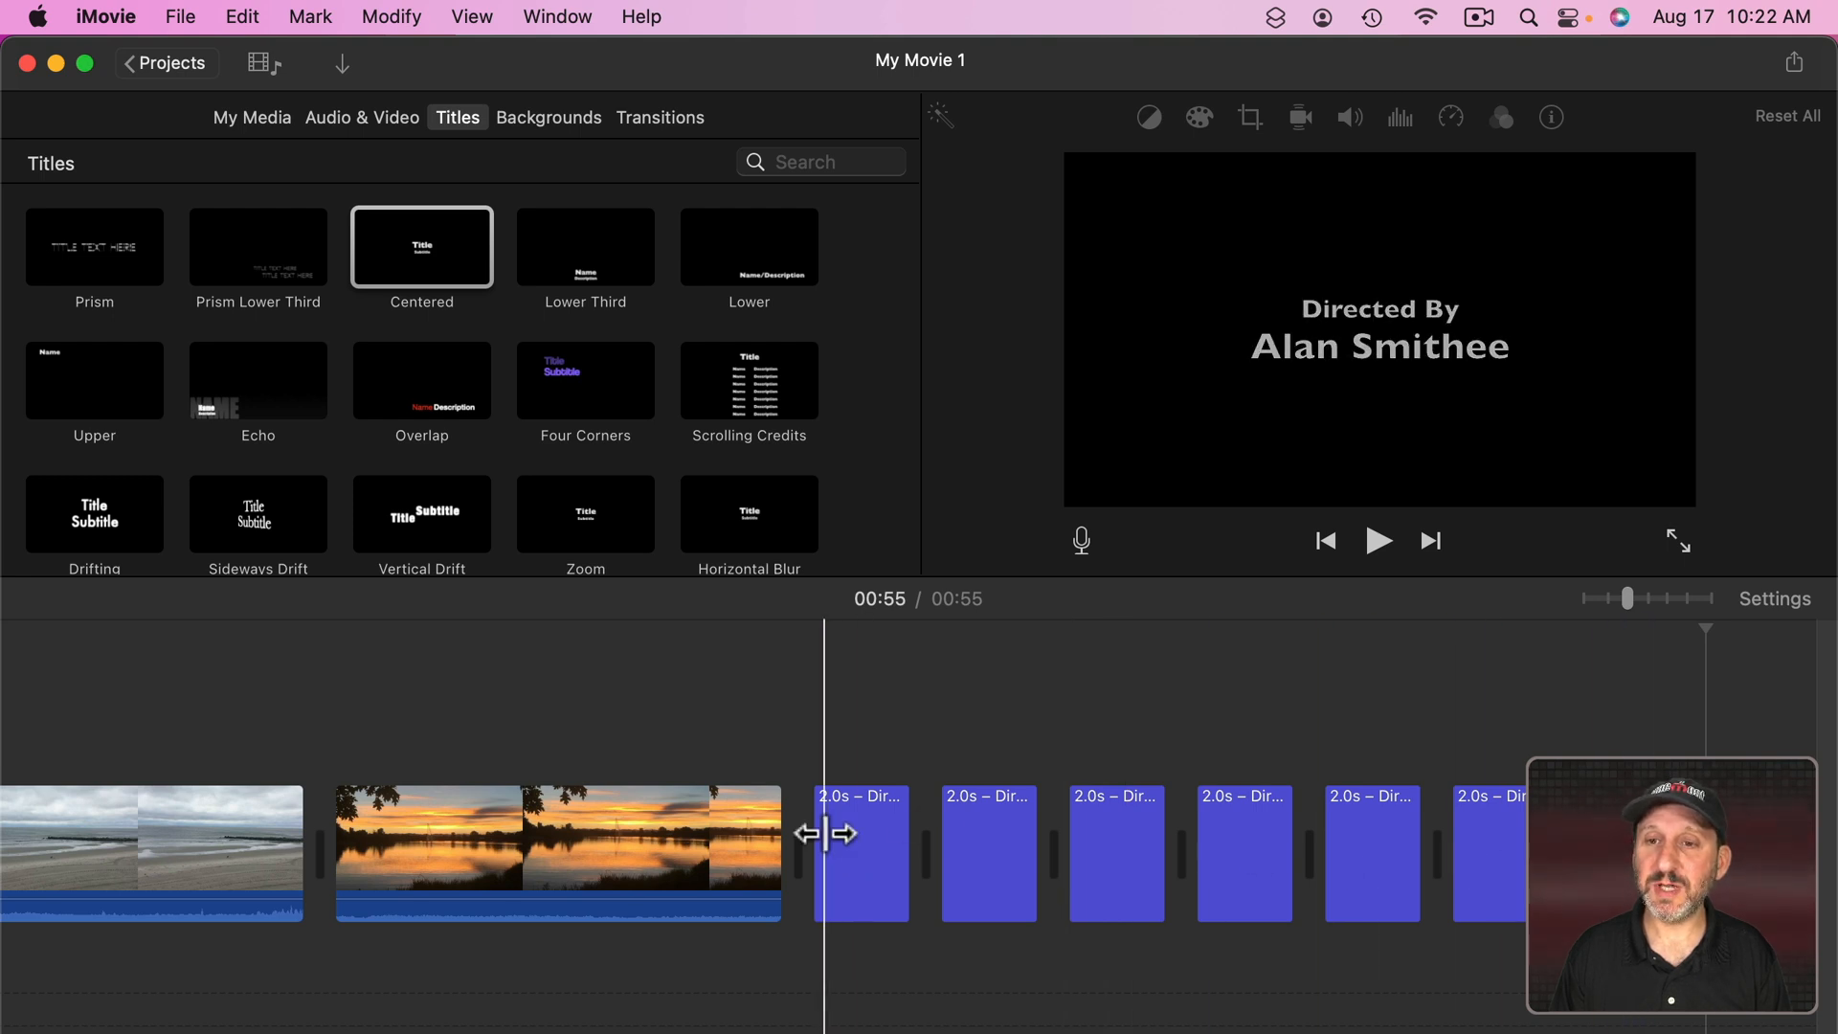
# Step: Change the second title clip's text to "Written By" and enter the writer's full name below it
pyautogui.click(967, 833)
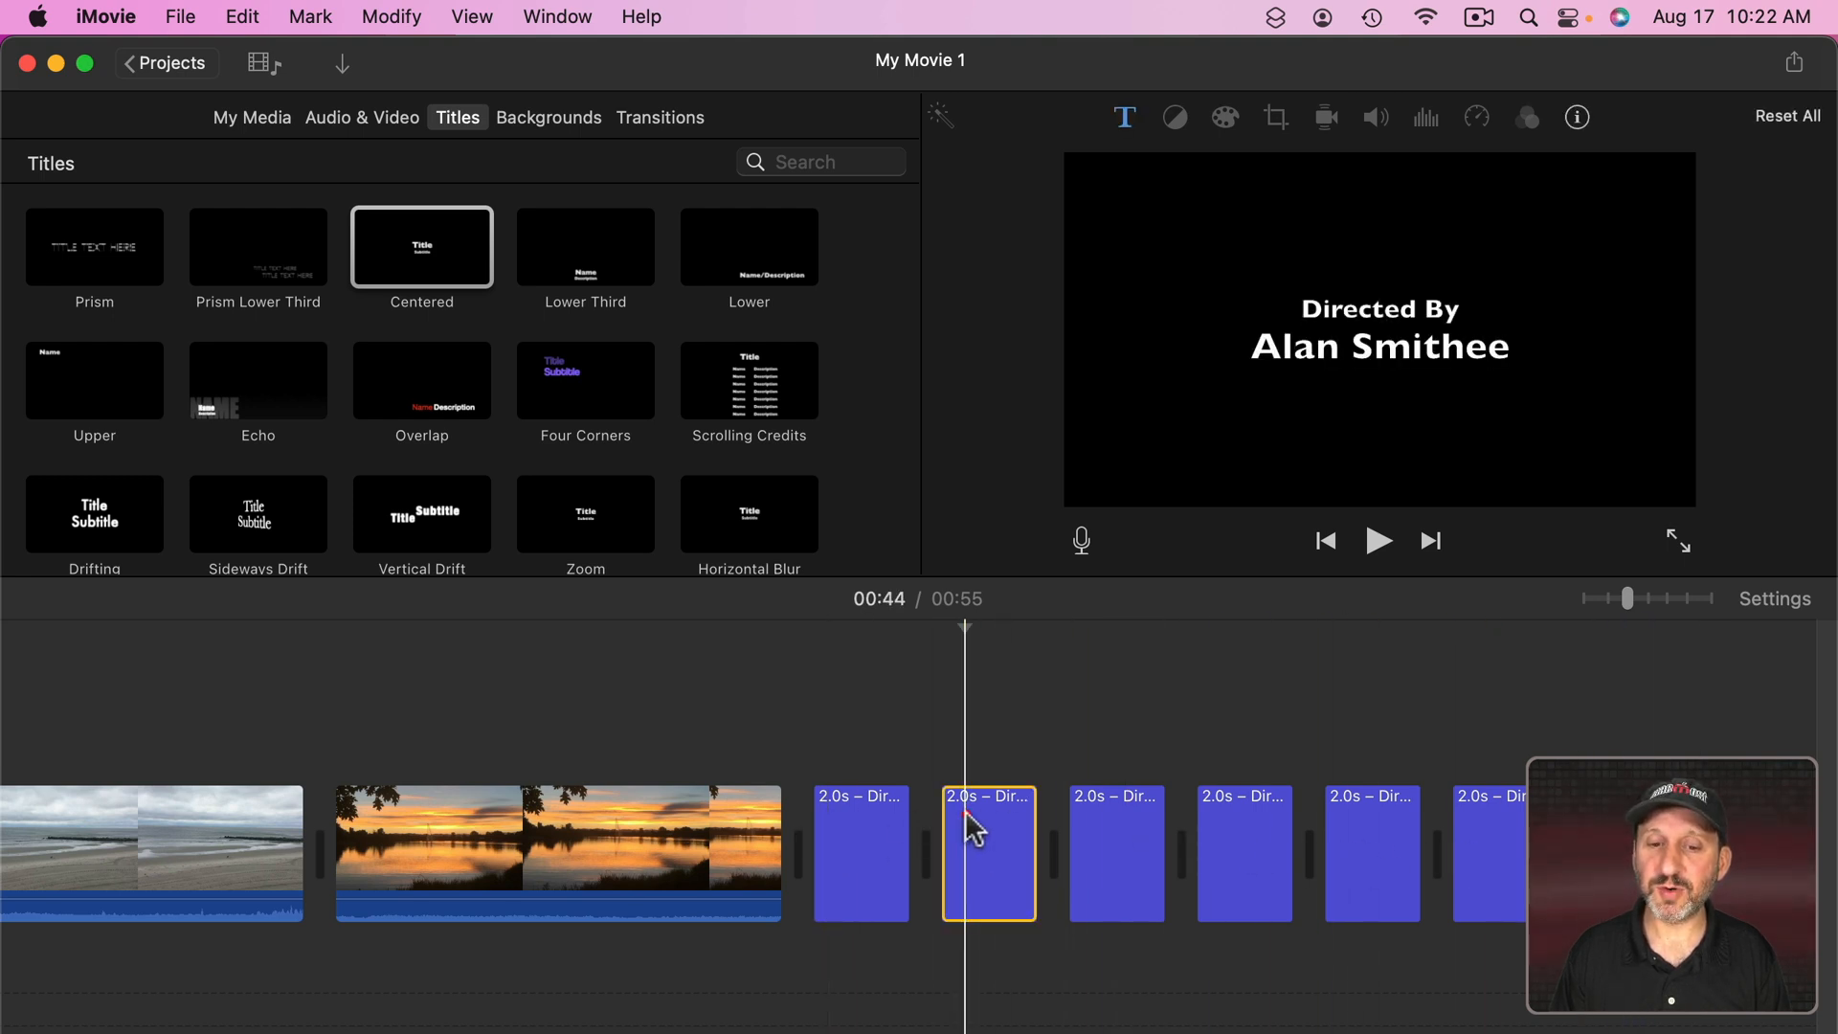
pyautogui.click(1341, 326)
pyautogui.doubleClick(1333, 307)
pyautogui.moveTo(1333, 307); pyautogui.dragTo(1446, 304)
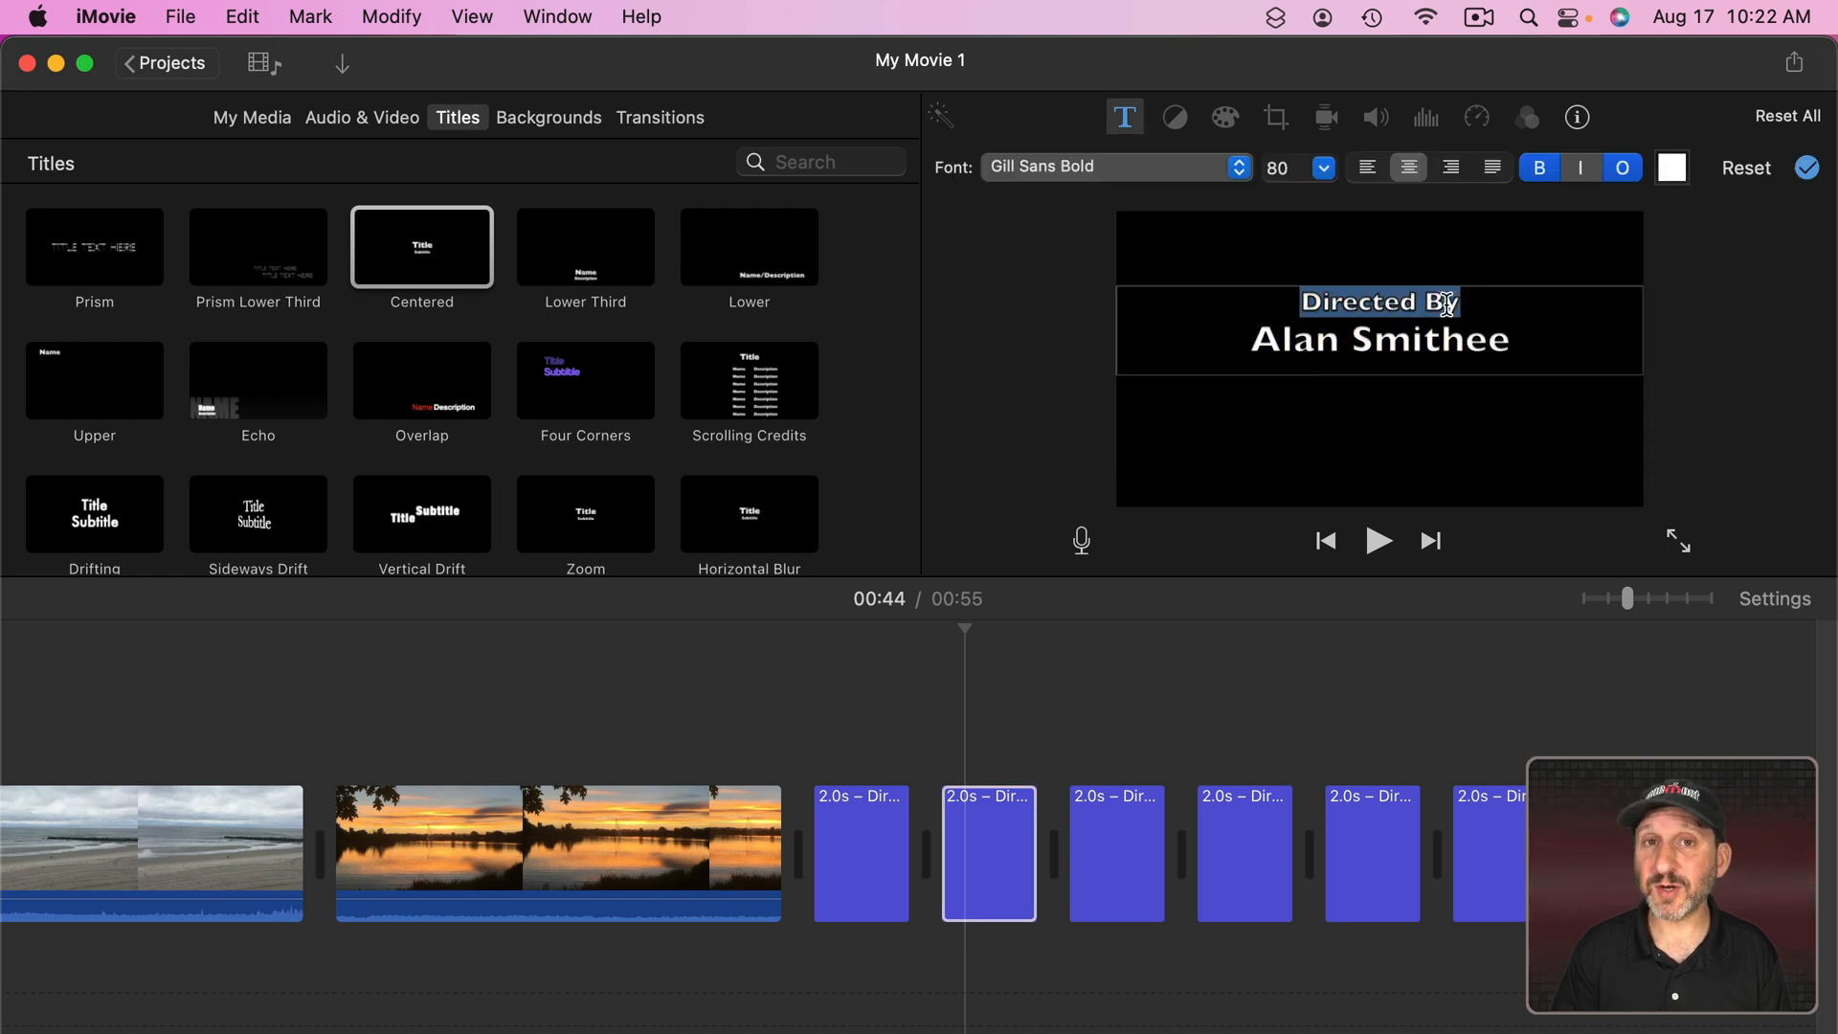
pyautogui.write('Written By')
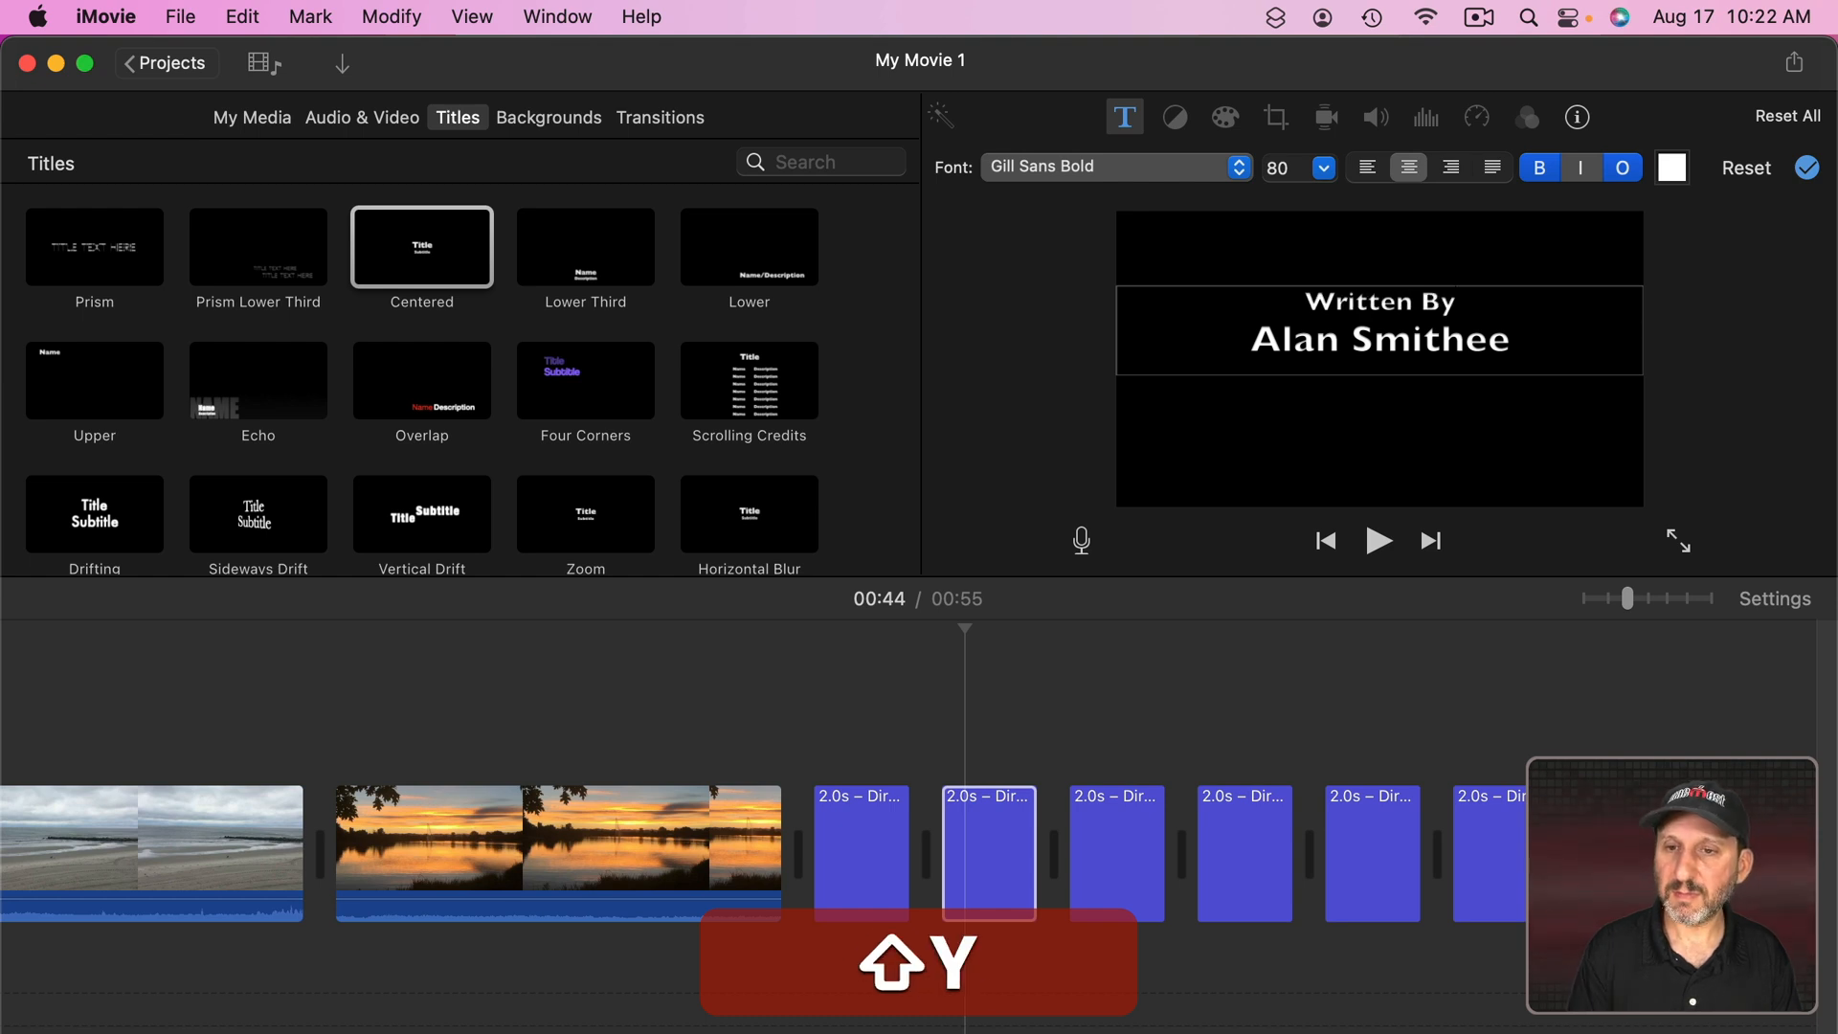
pyautogui.tripleClick(1273, 346)
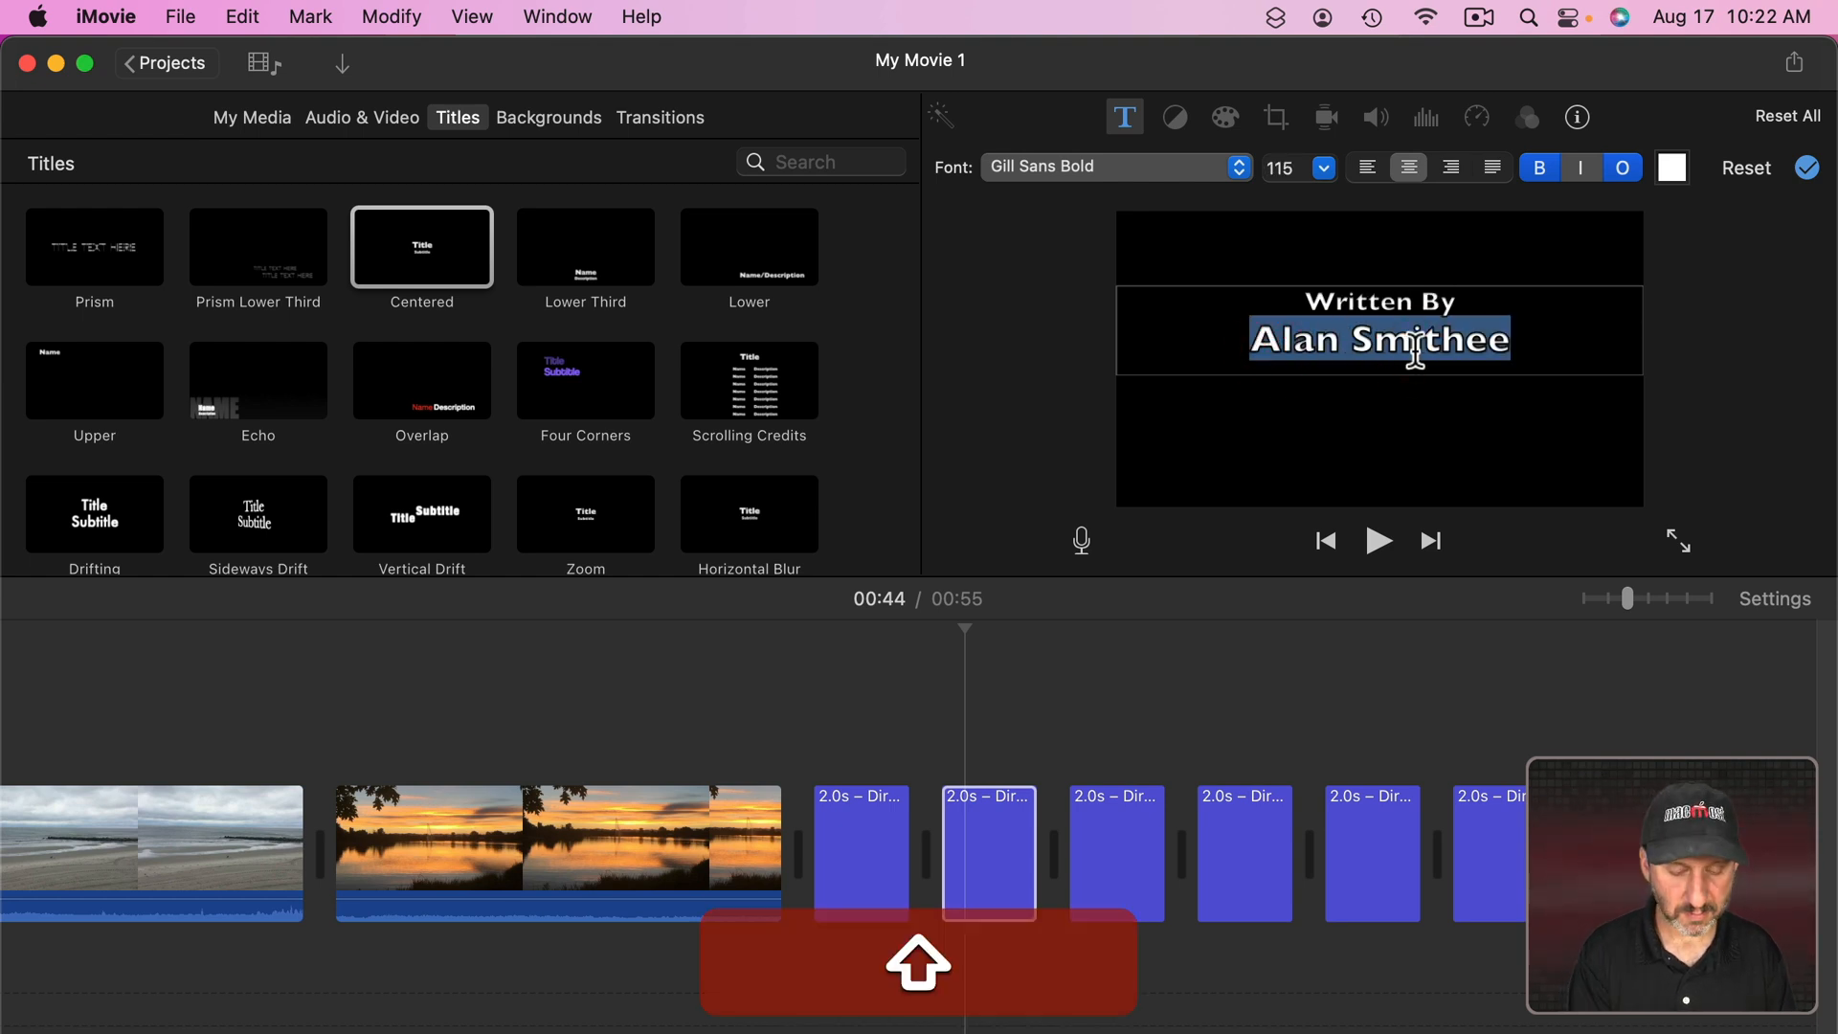
pyautogui.write('Joe Smi')
pyautogui.write('th')
# Step: Change the third title clip's text to "Starring" and enter the actor's full name below it
pyautogui.click(1120, 820)
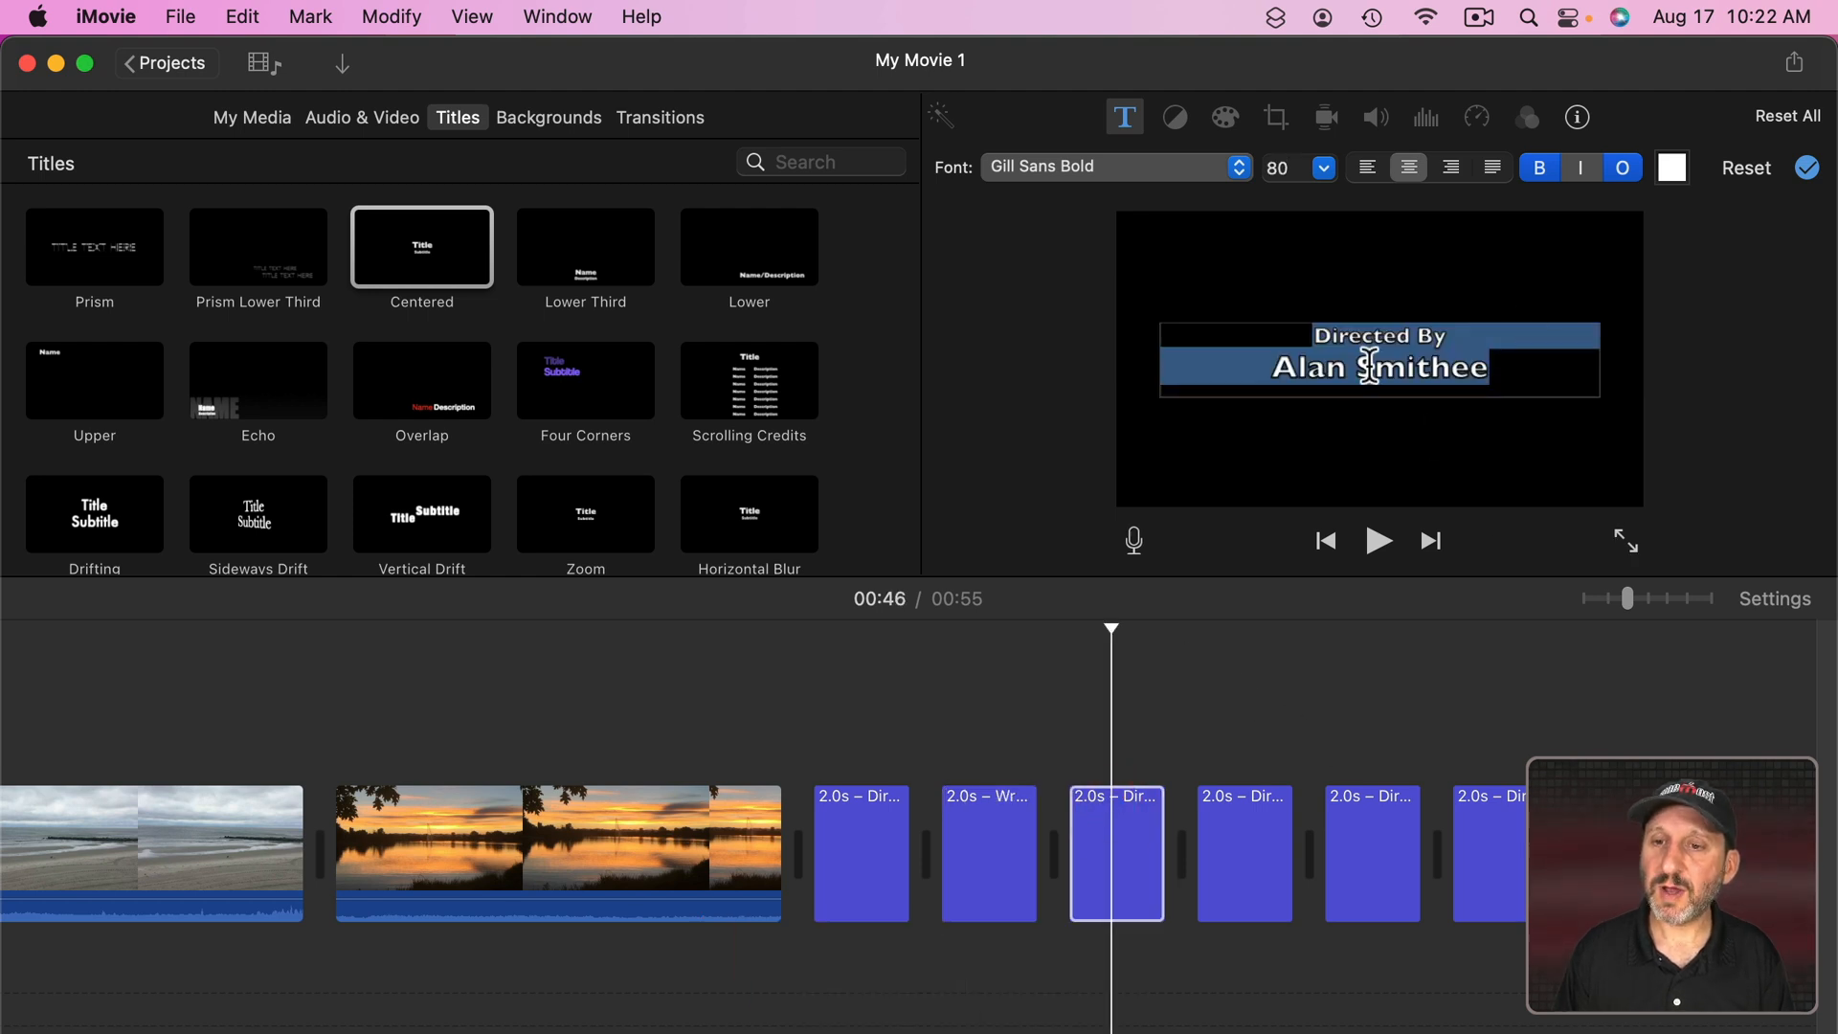
pyautogui.click(1325, 383)
pyautogui.tripleClick(1438, 373)
pyautogui.moveTo(1313, 334); pyautogui.dragTo(1430, 331)
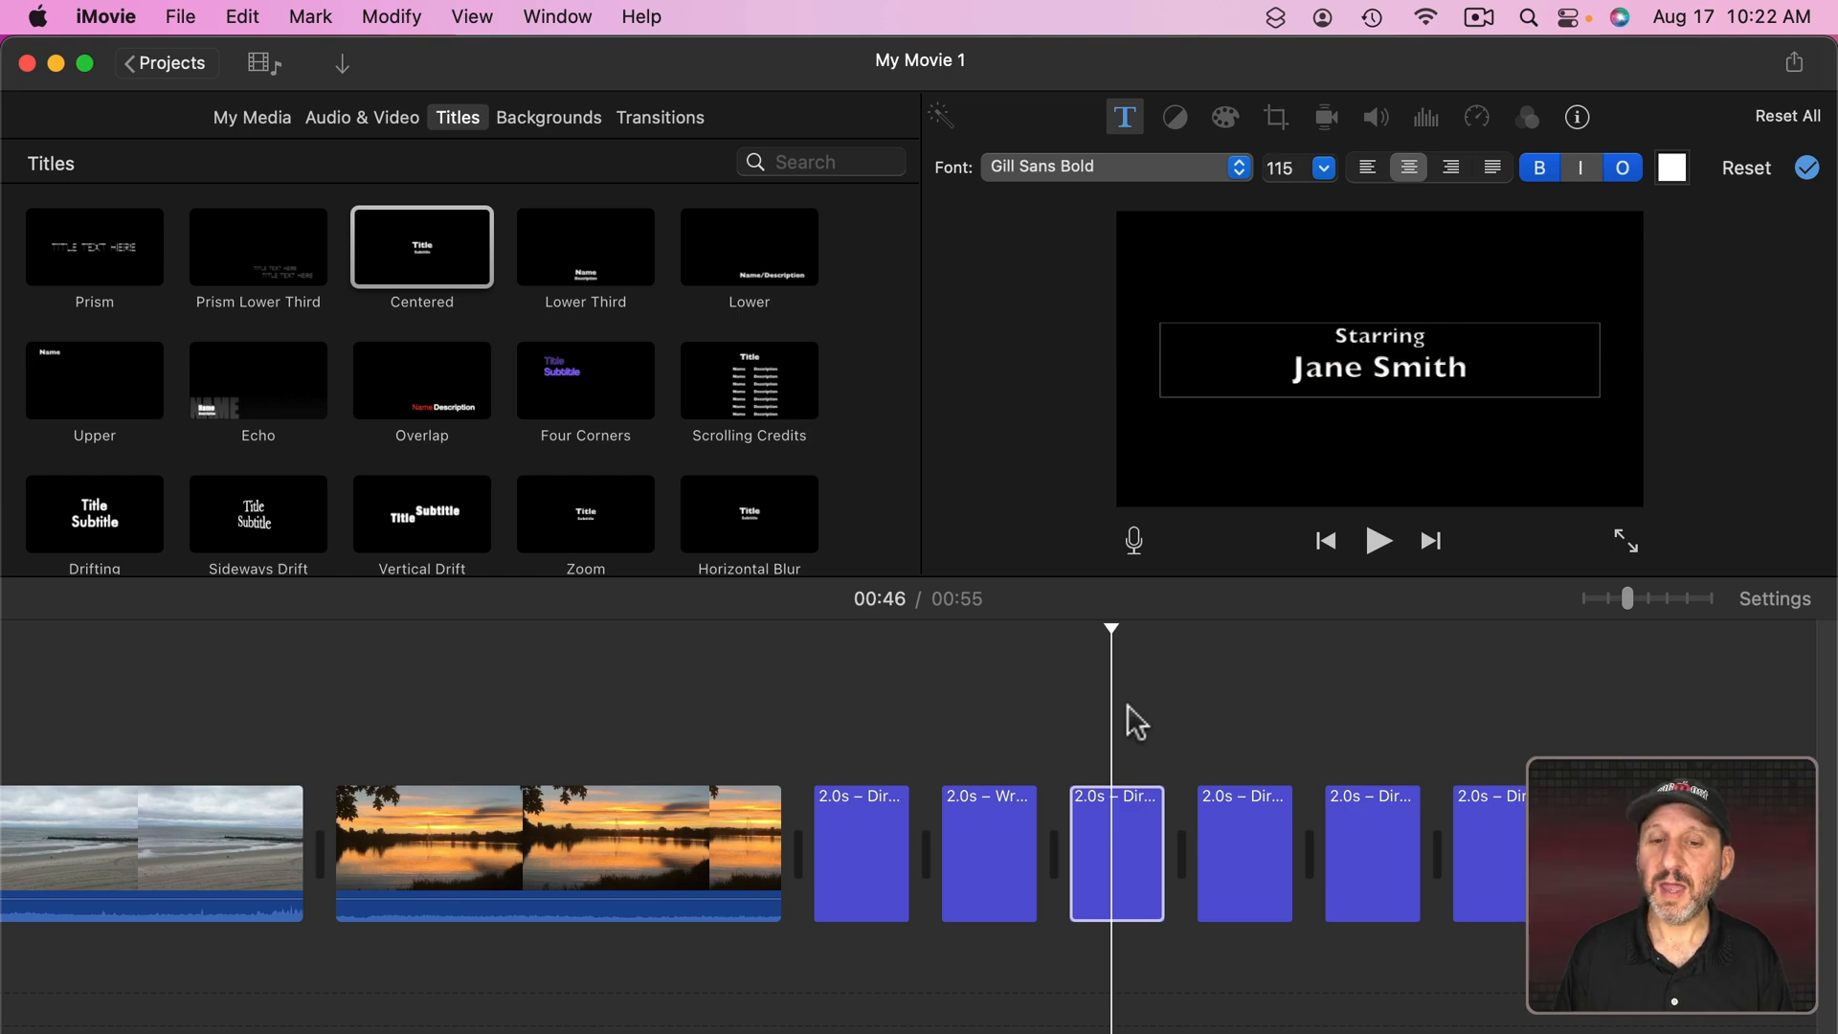
# Step: Play the credit sequence from just before the first title clip and stop it during the "Starring" title
pyautogui.click(814, 748)
pyautogui.press('space')
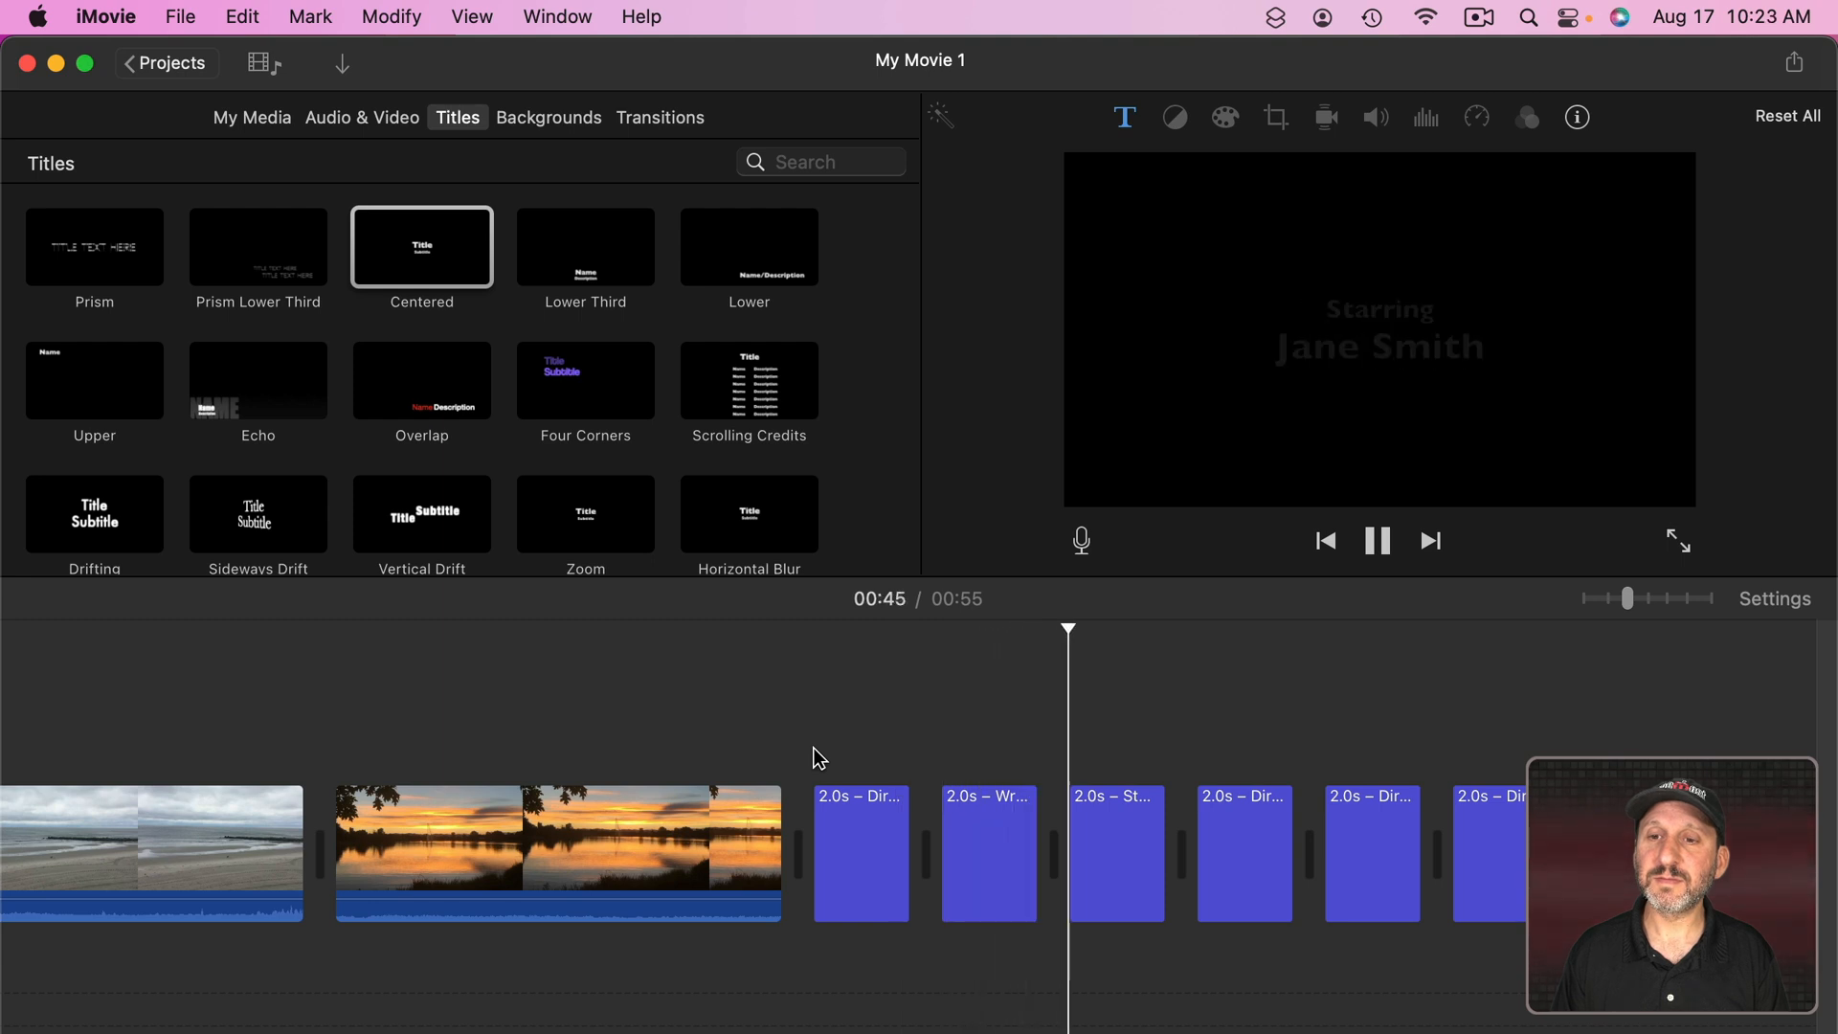
pyautogui.press('space')
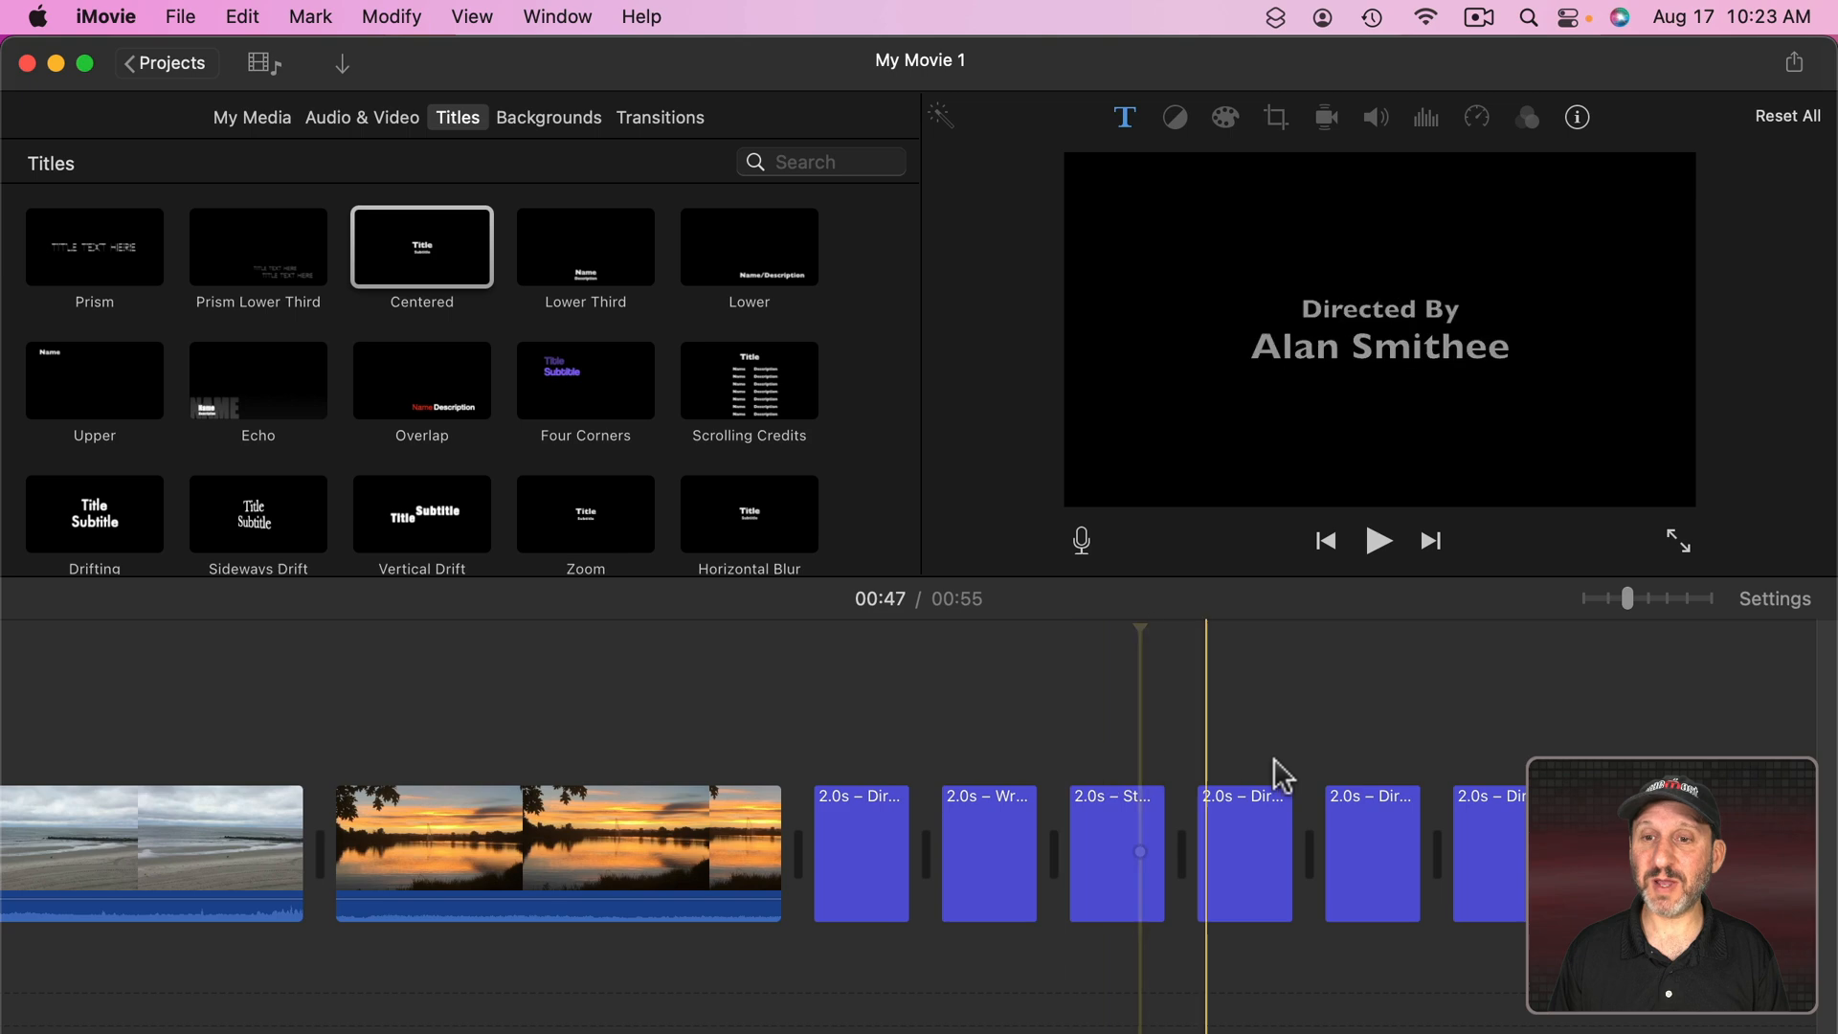
# Step: Add the Blobs background after the last title clip and extend its duration to 32.0 seconds
pyautogui.click(558, 118)
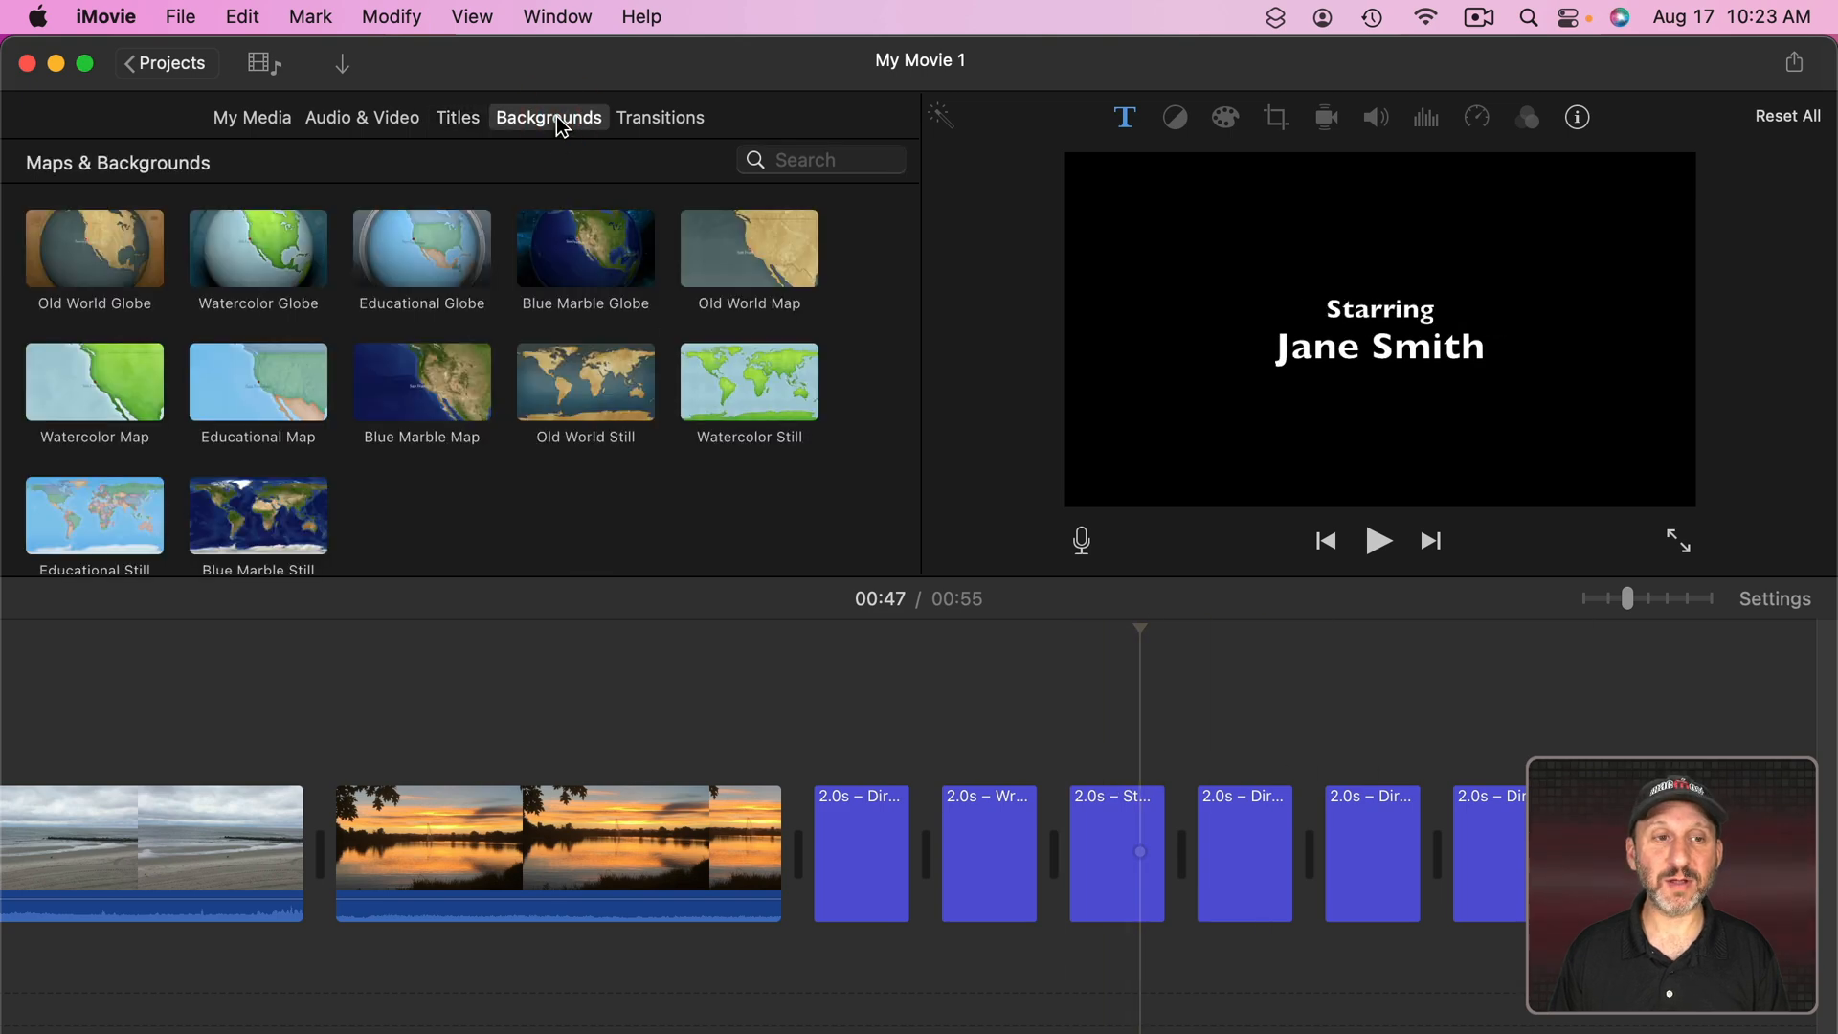
pyautogui.scroll(-5, 321, 325)
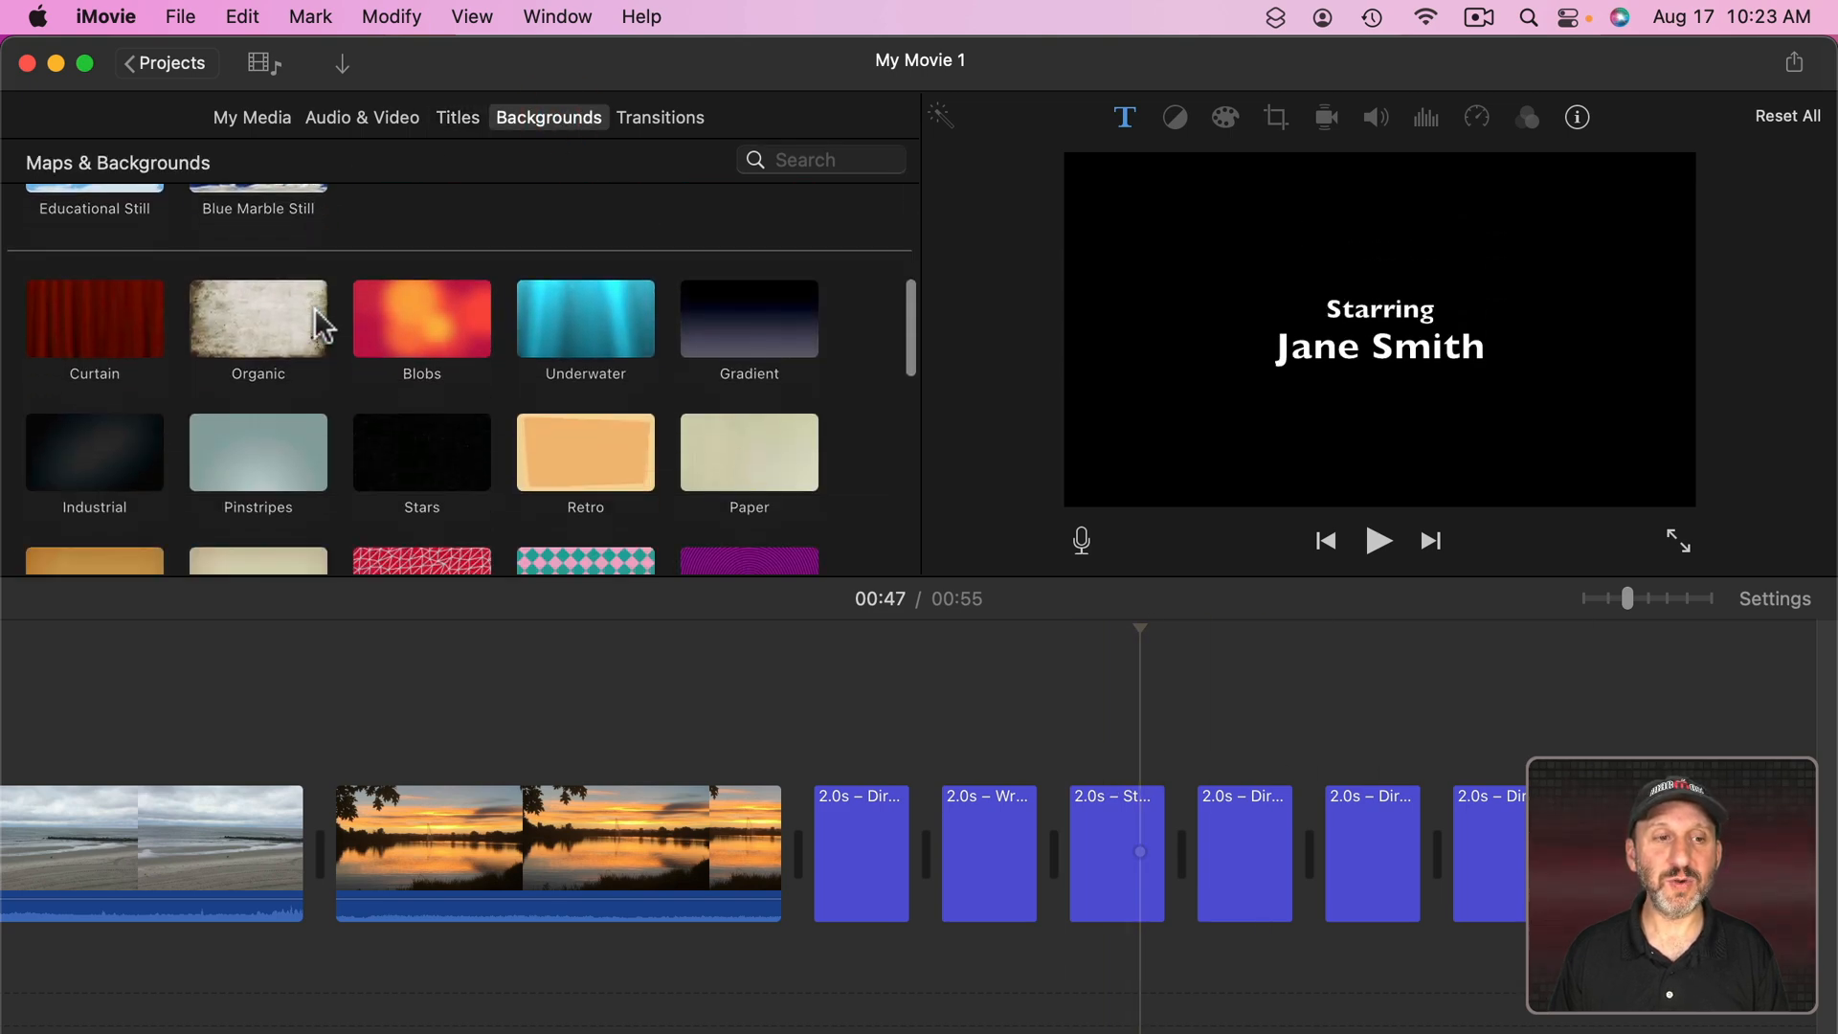
pyautogui.click(419, 308)
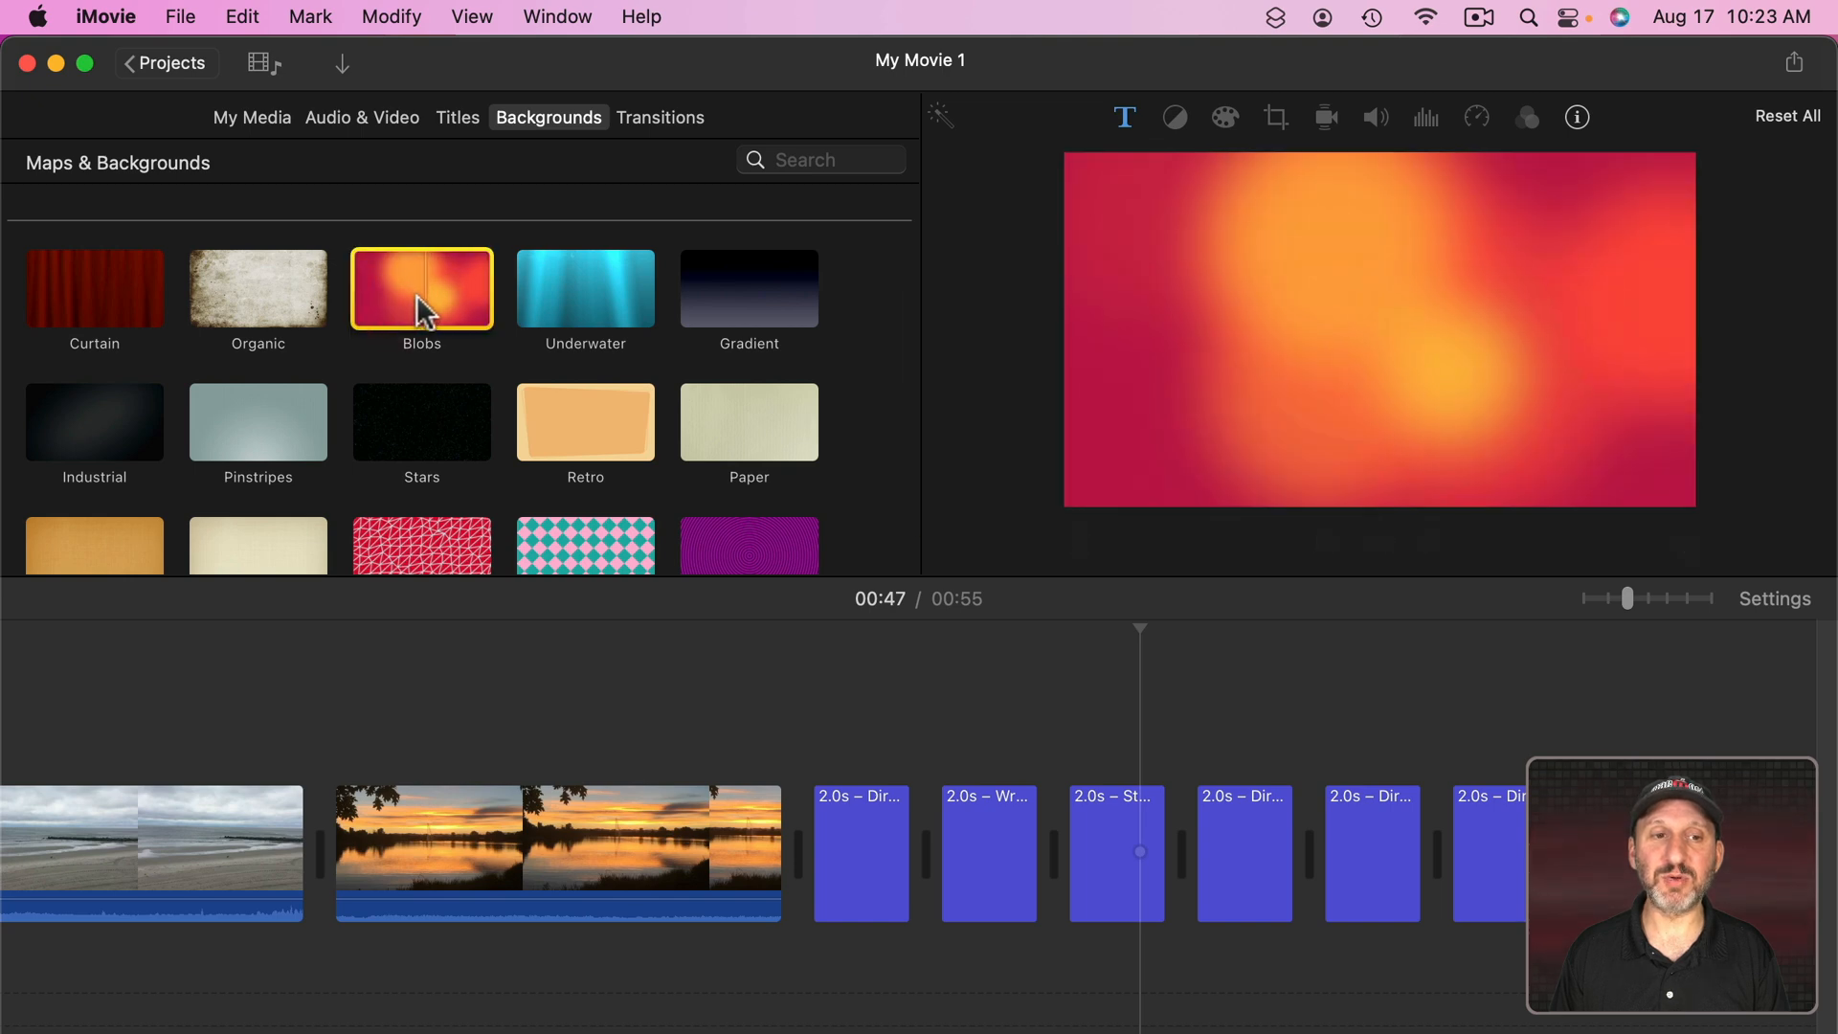
pyautogui.press('e')
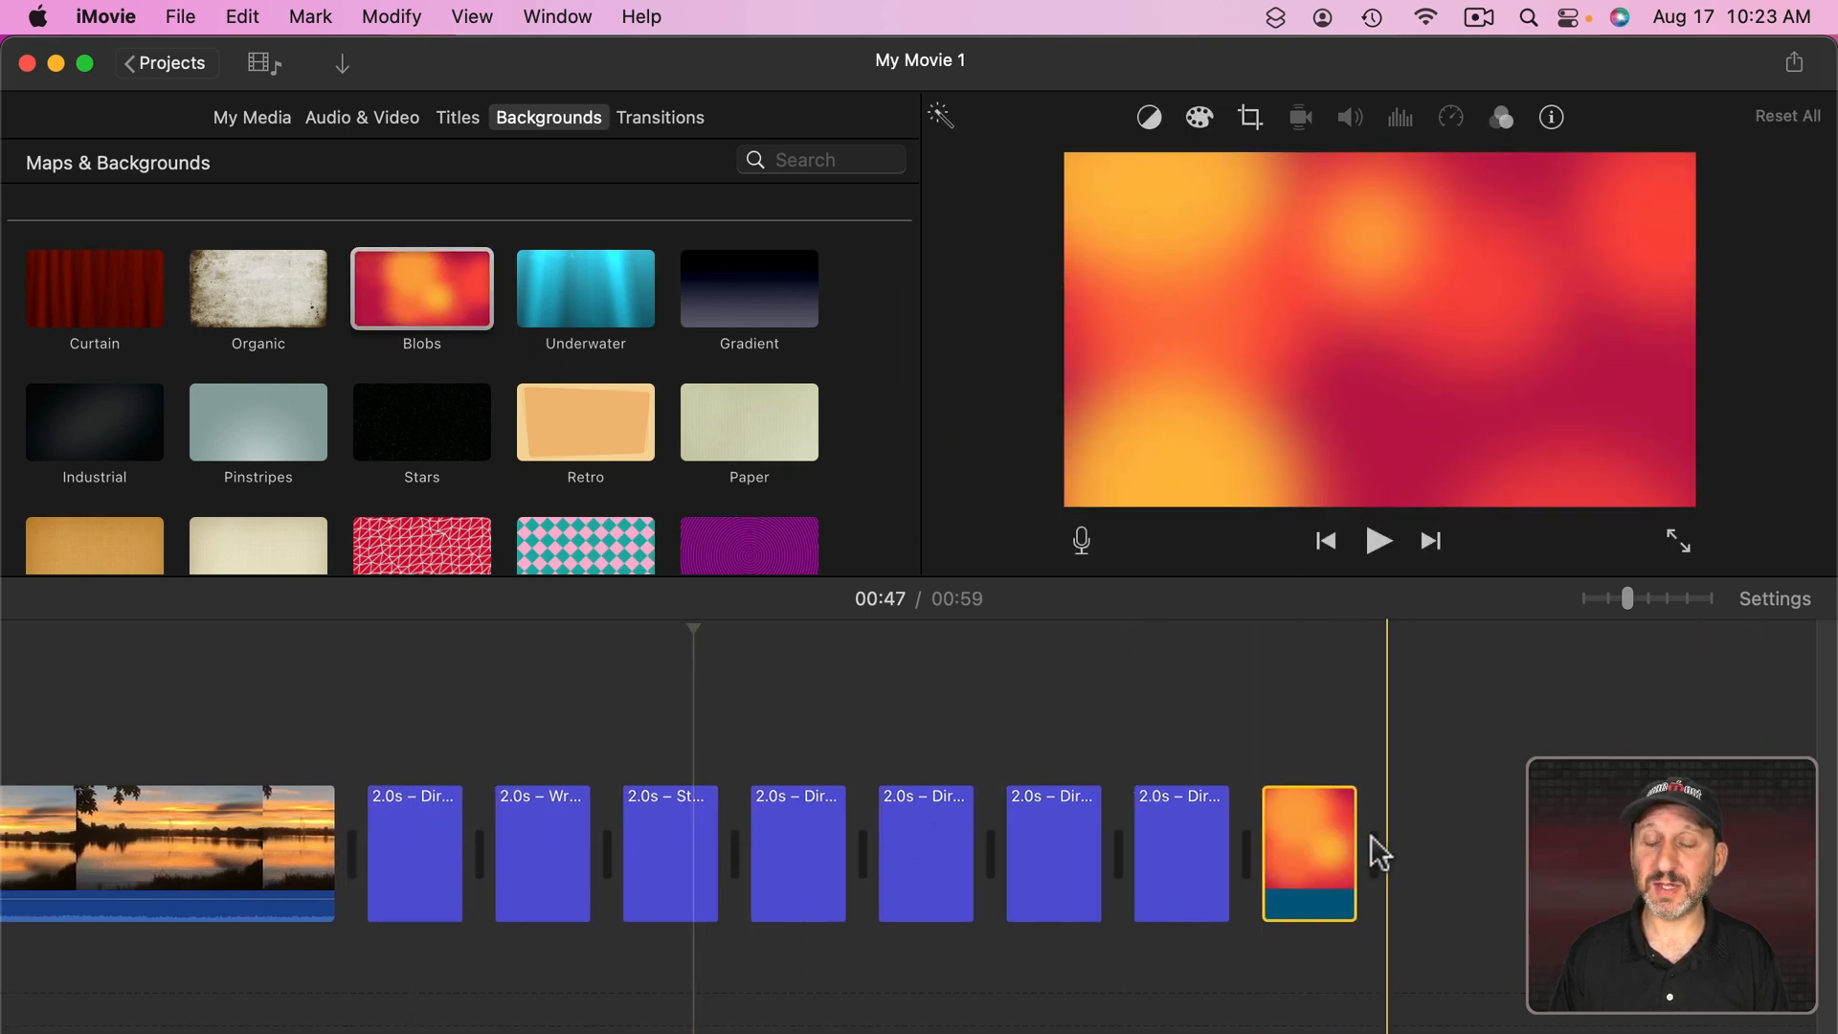
pyautogui.hscroll(5, 1382, 853)
pyautogui.moveTo(1094, 815); pyautogui.dragTo(1639, 815)
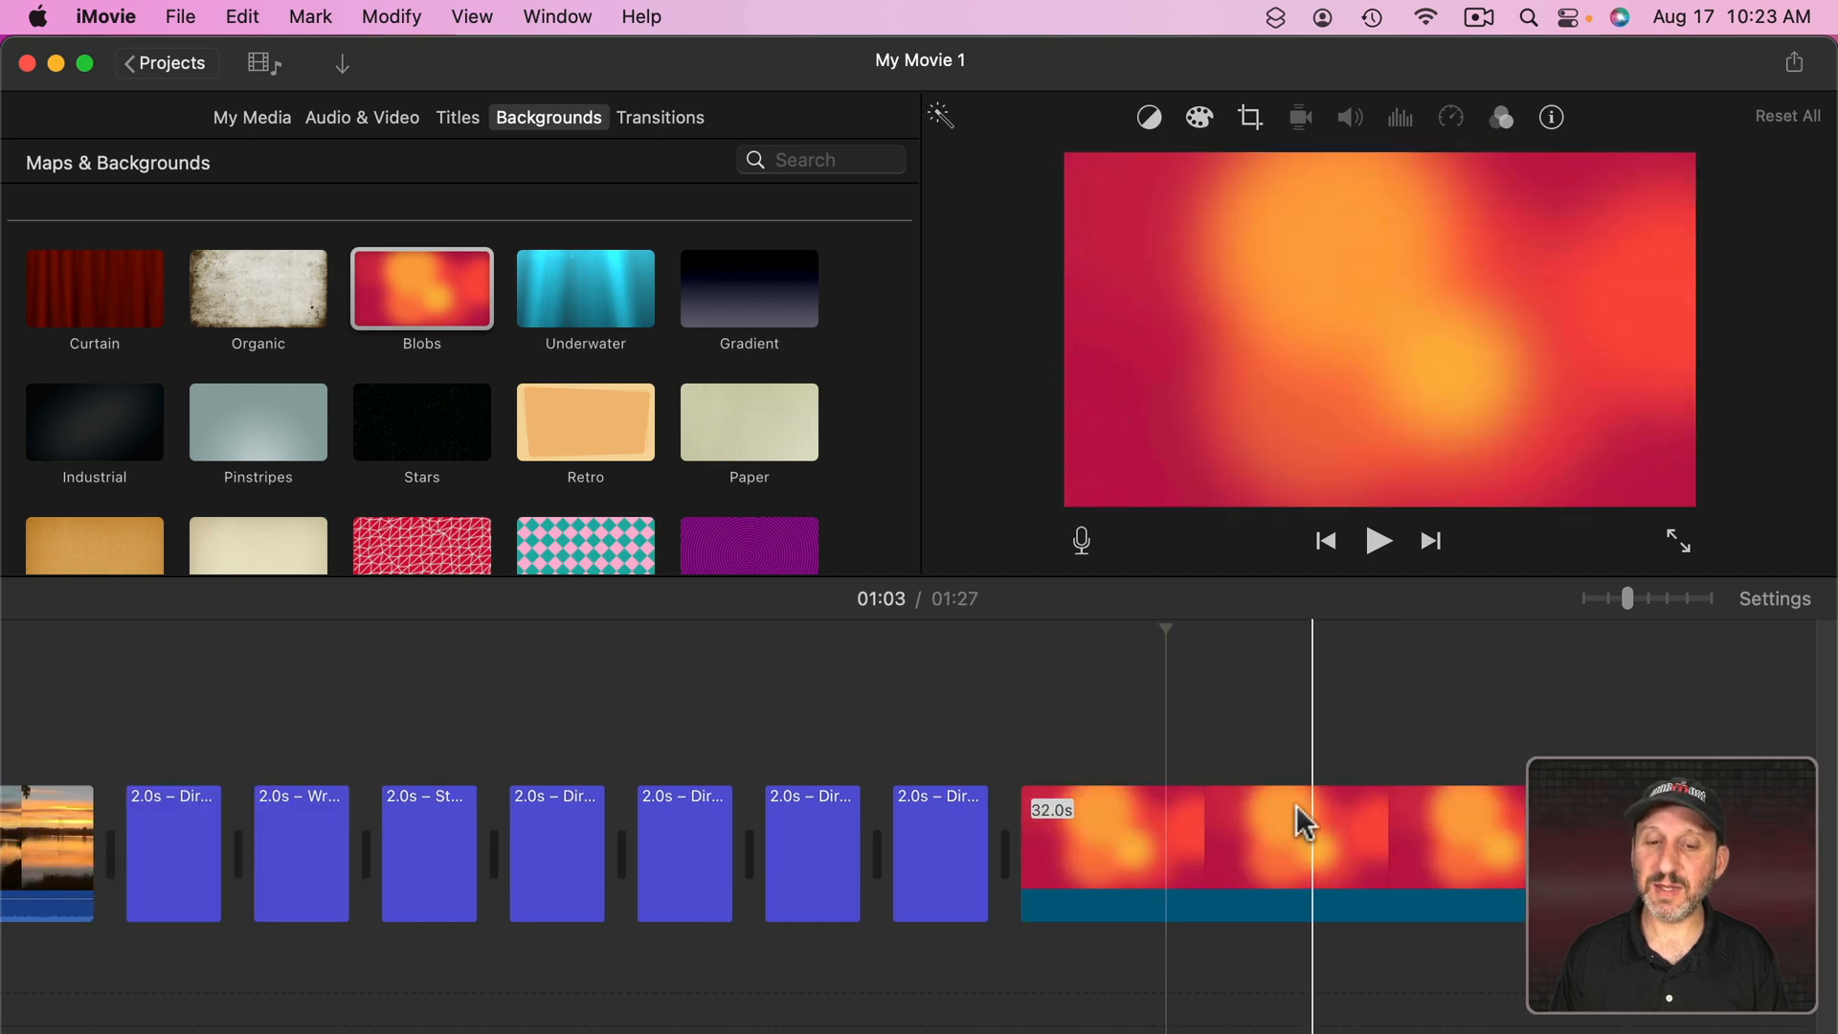
# Step: Darken the Blobs background, reduce its saturation and shift its color temperature strongly toward cool
pyautogui.click(1198, 833)
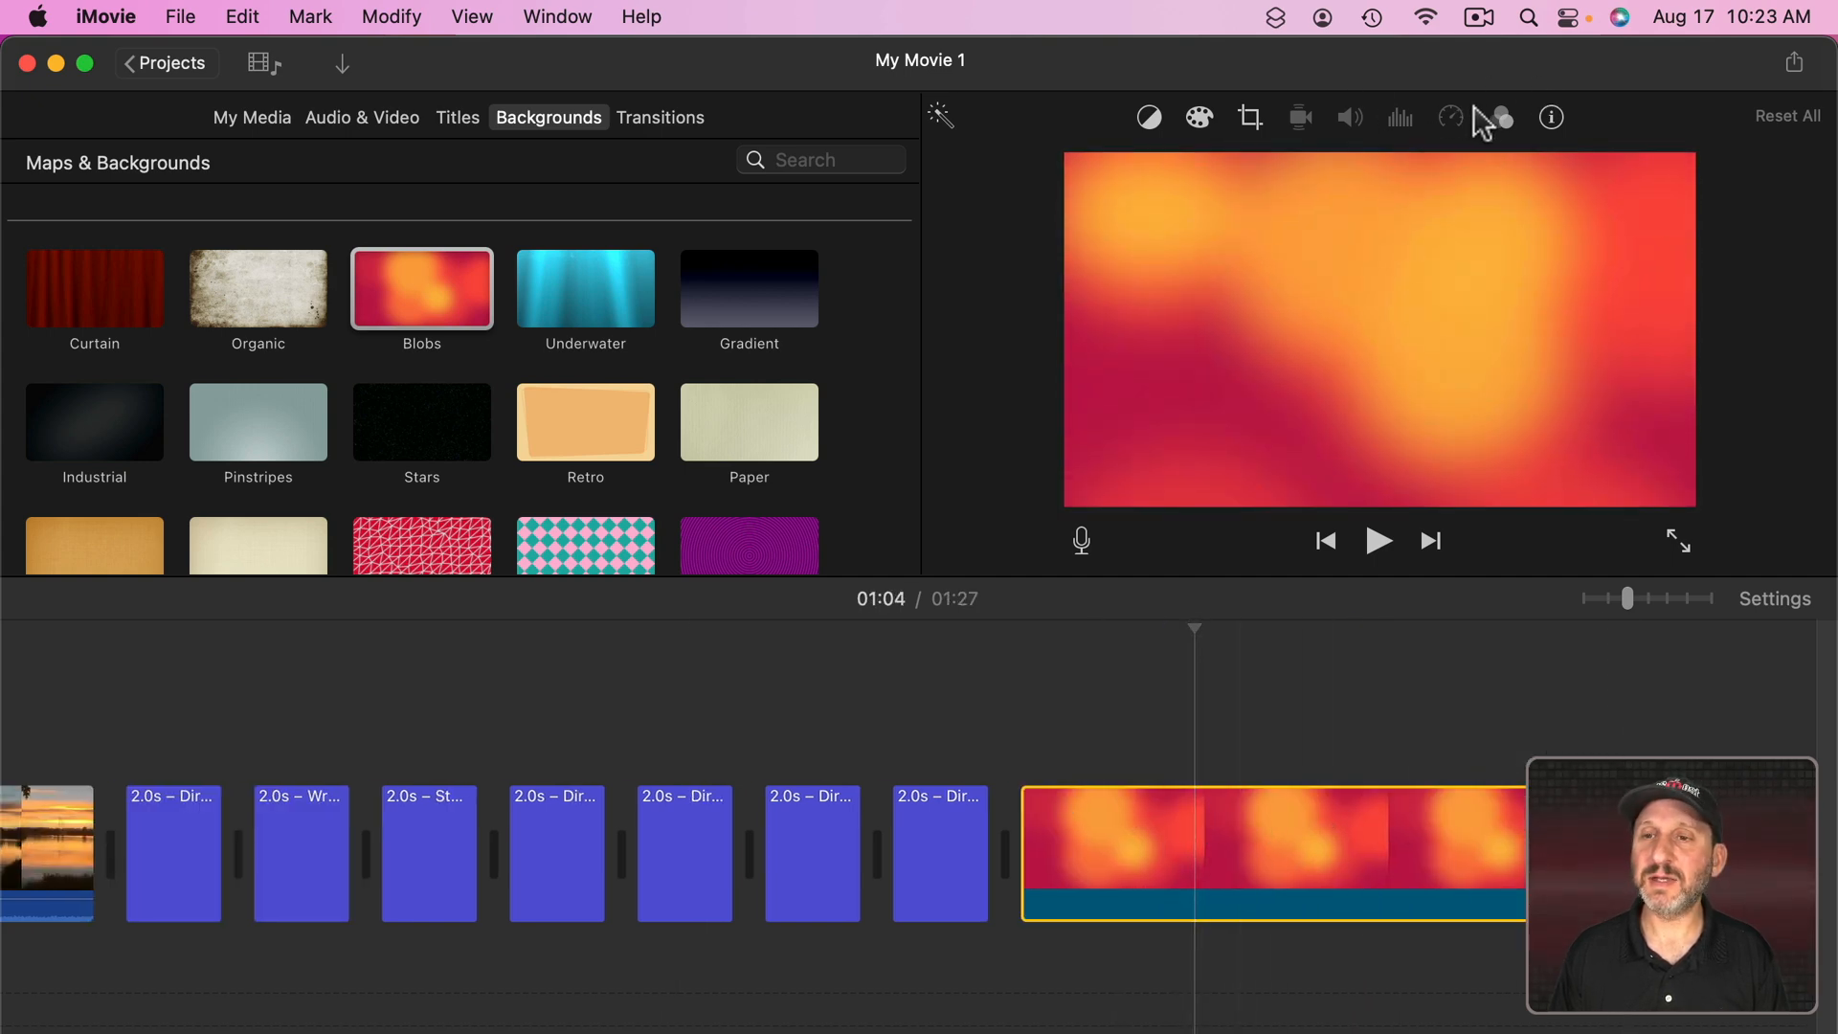
pyautogui.click(1200, 117)
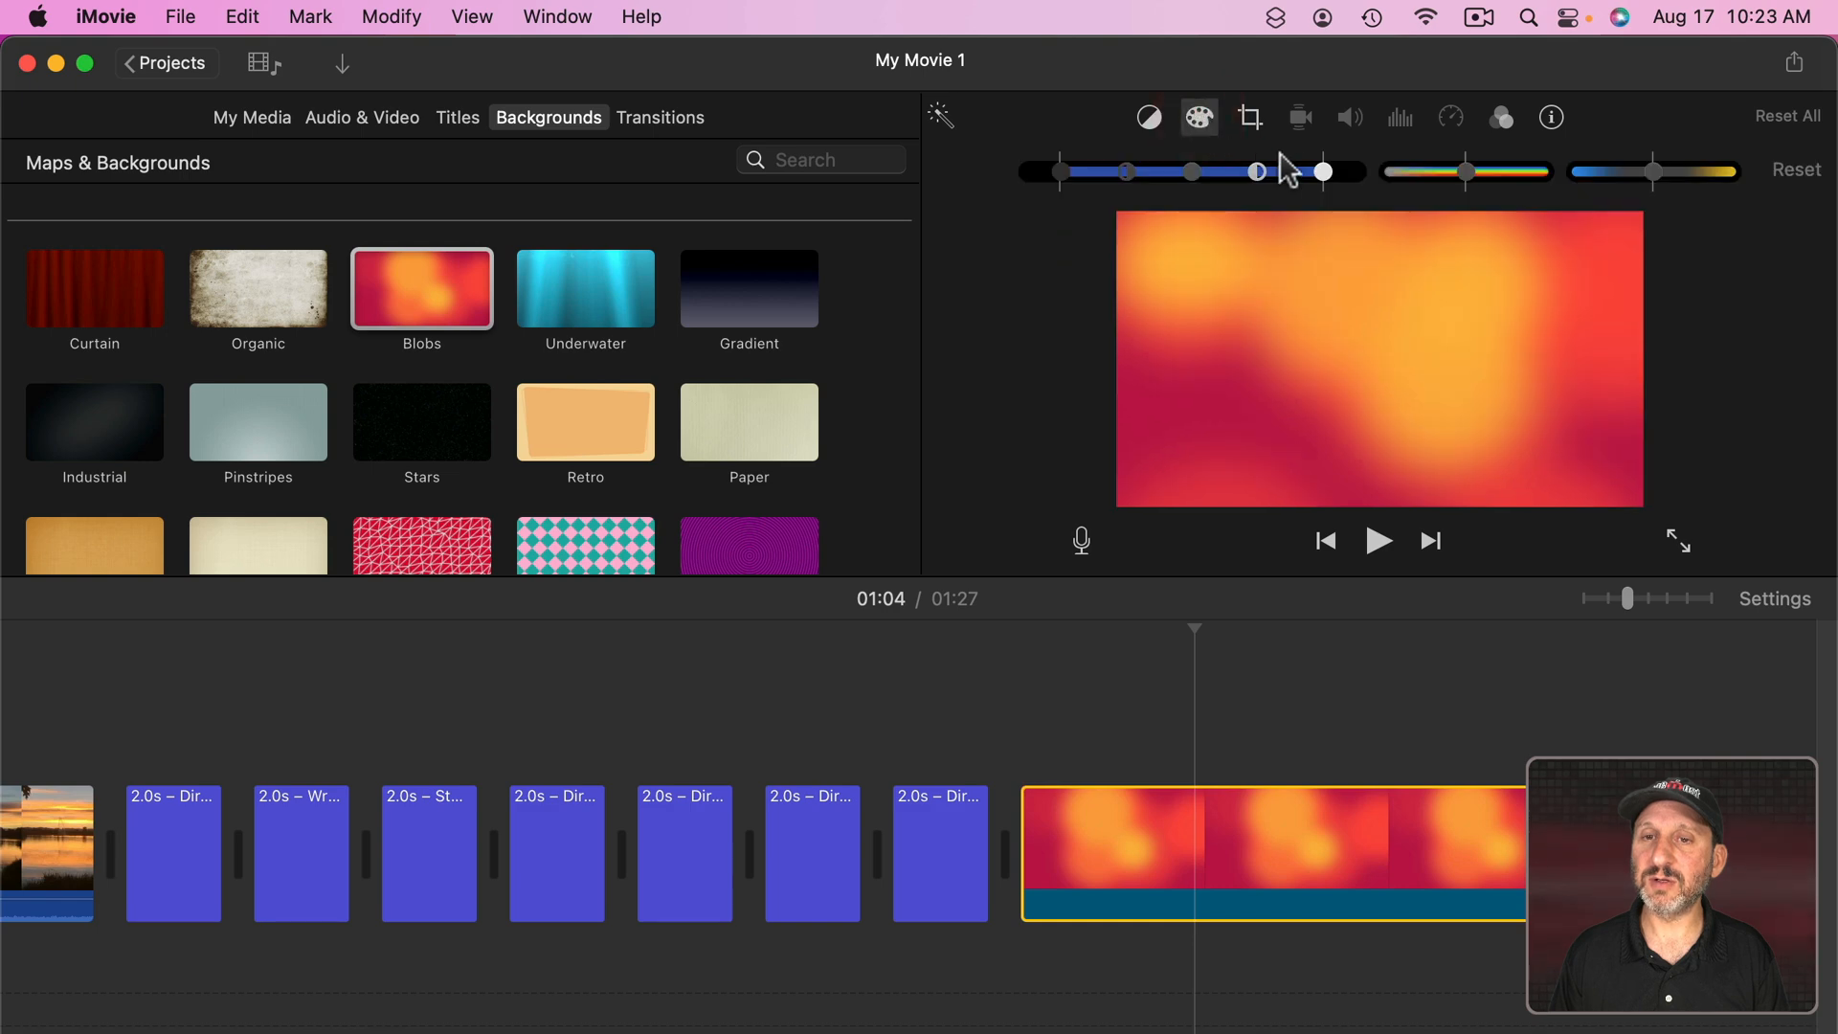
pyautogui.moveTo(1319, 171); pyautogui.dragTo(1275, 182)
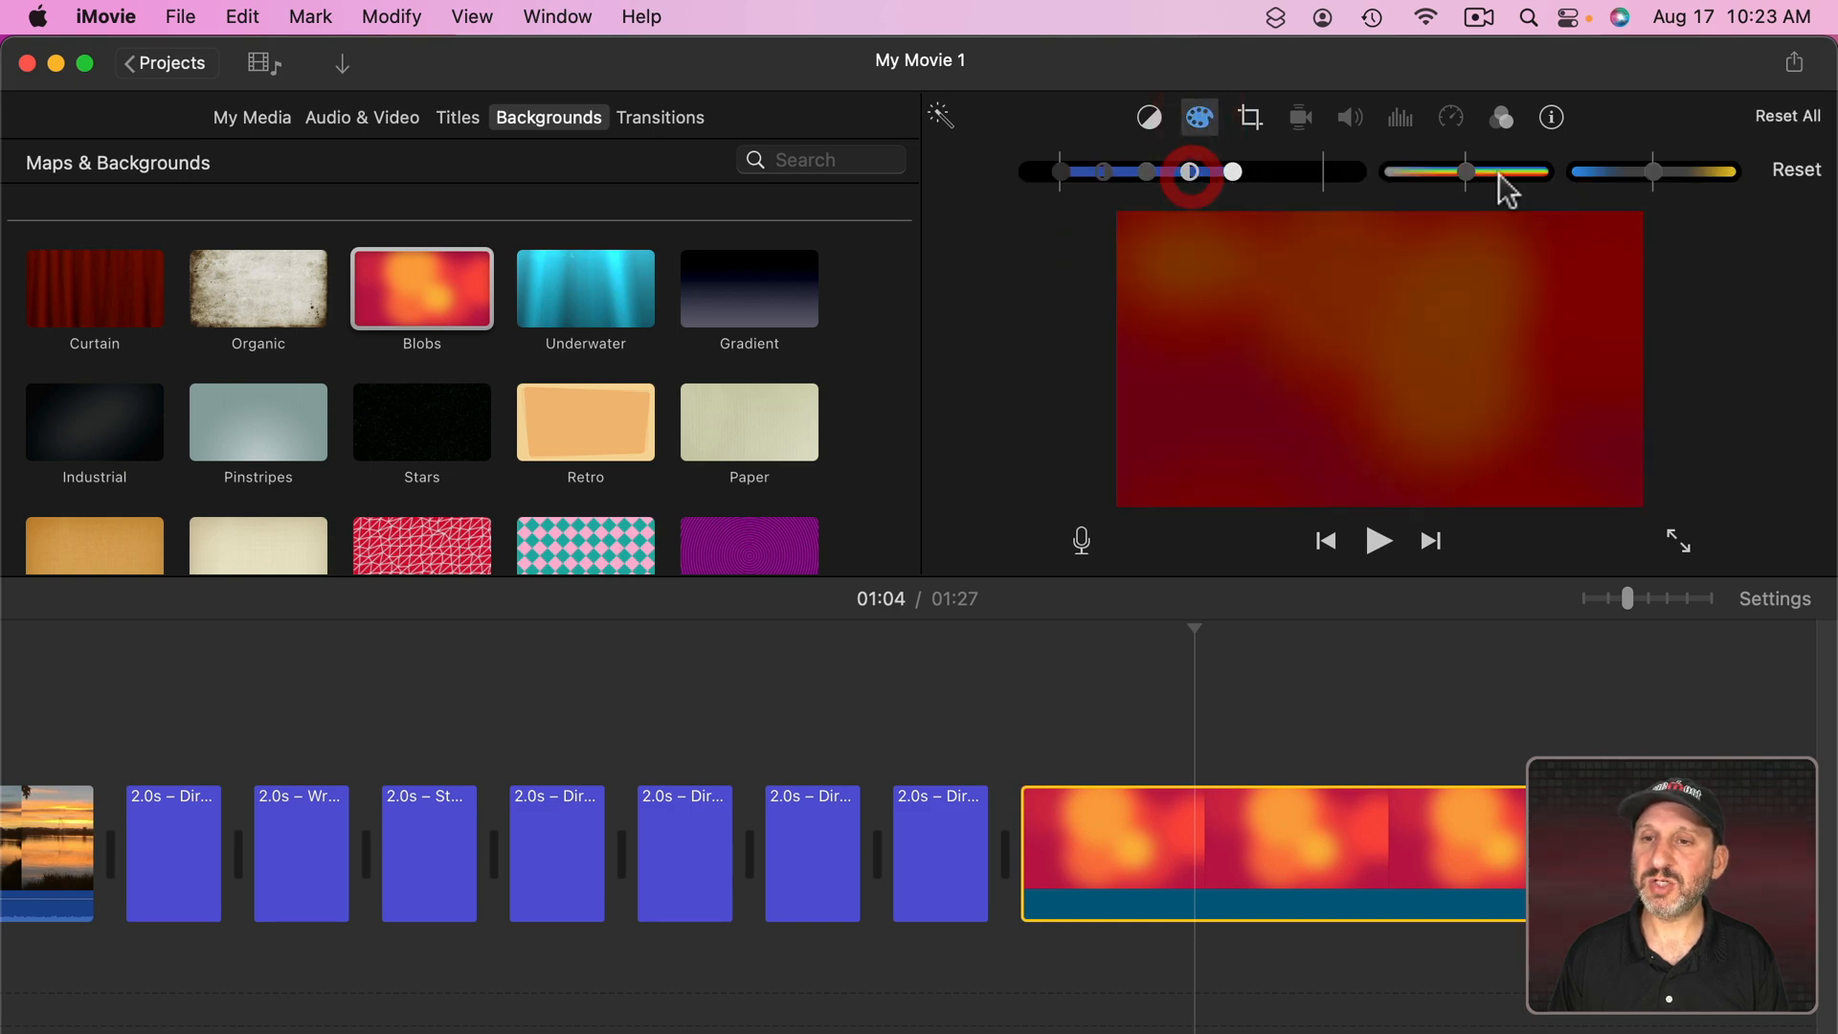
pyautogui.moveTo(1467, 175); pyautogui.dragTo(1423, 178)
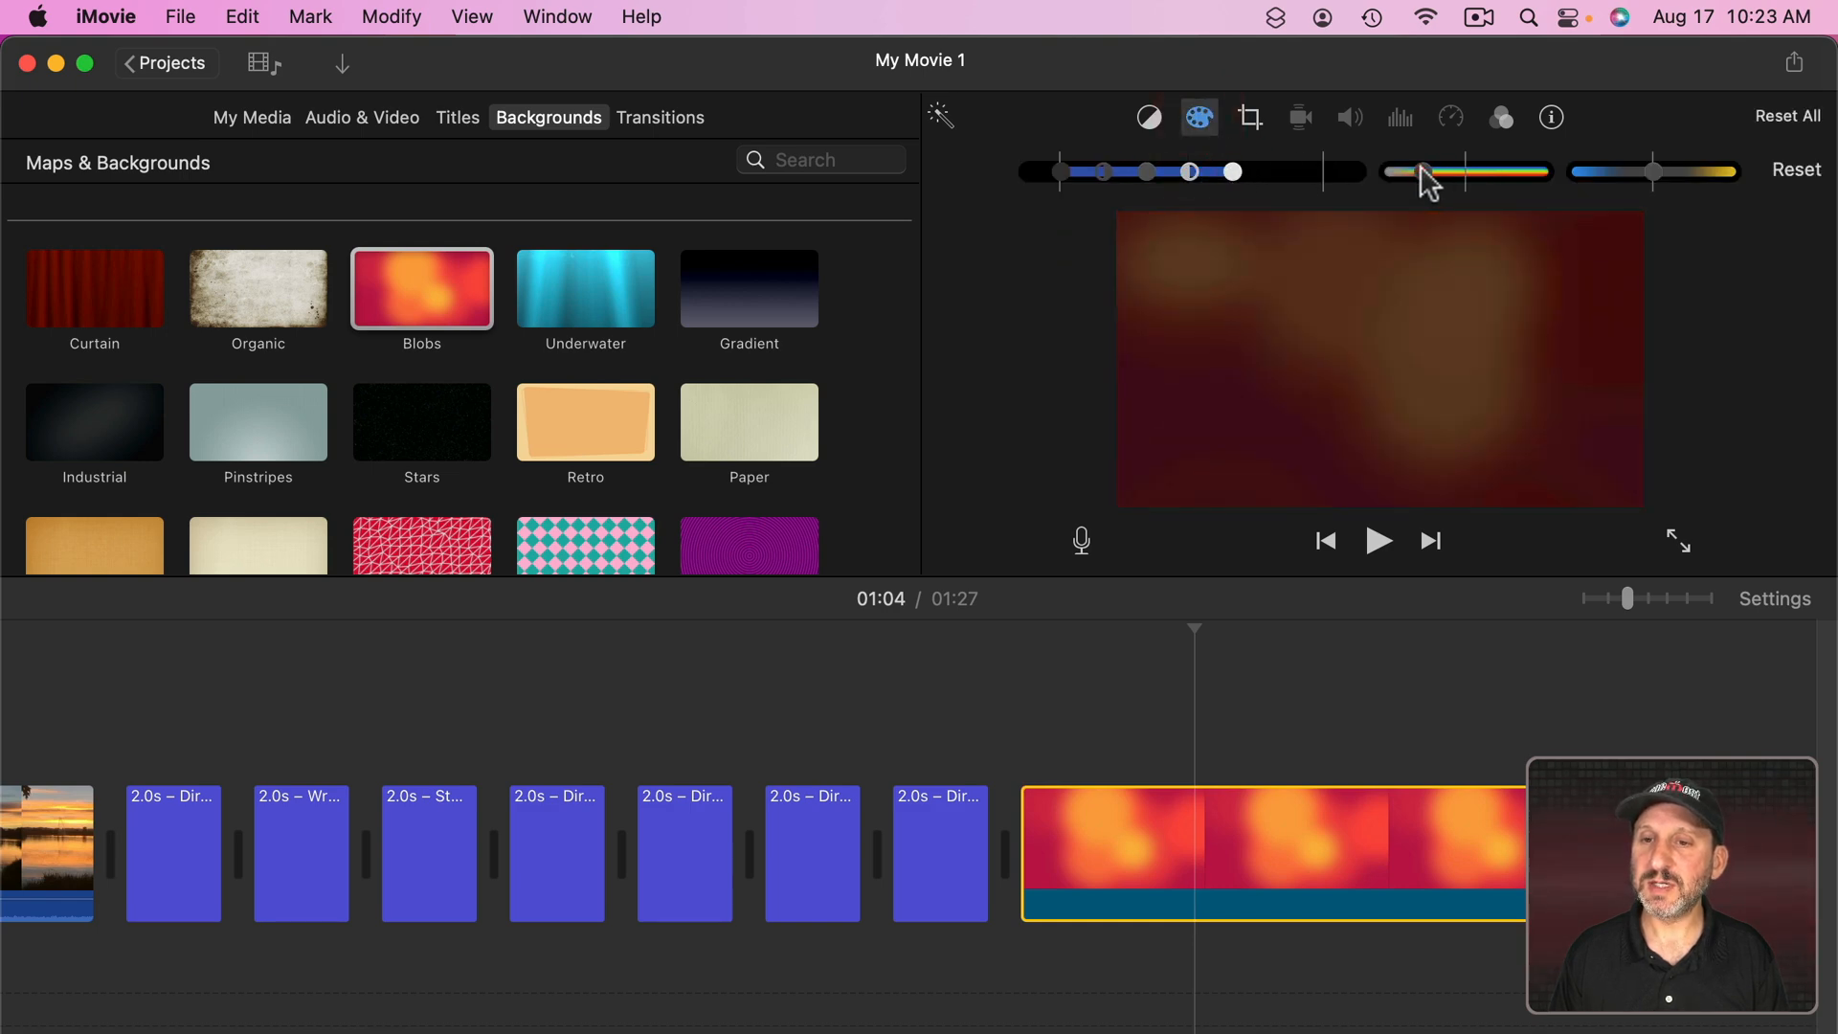
pyautogui.click(1596, 172)
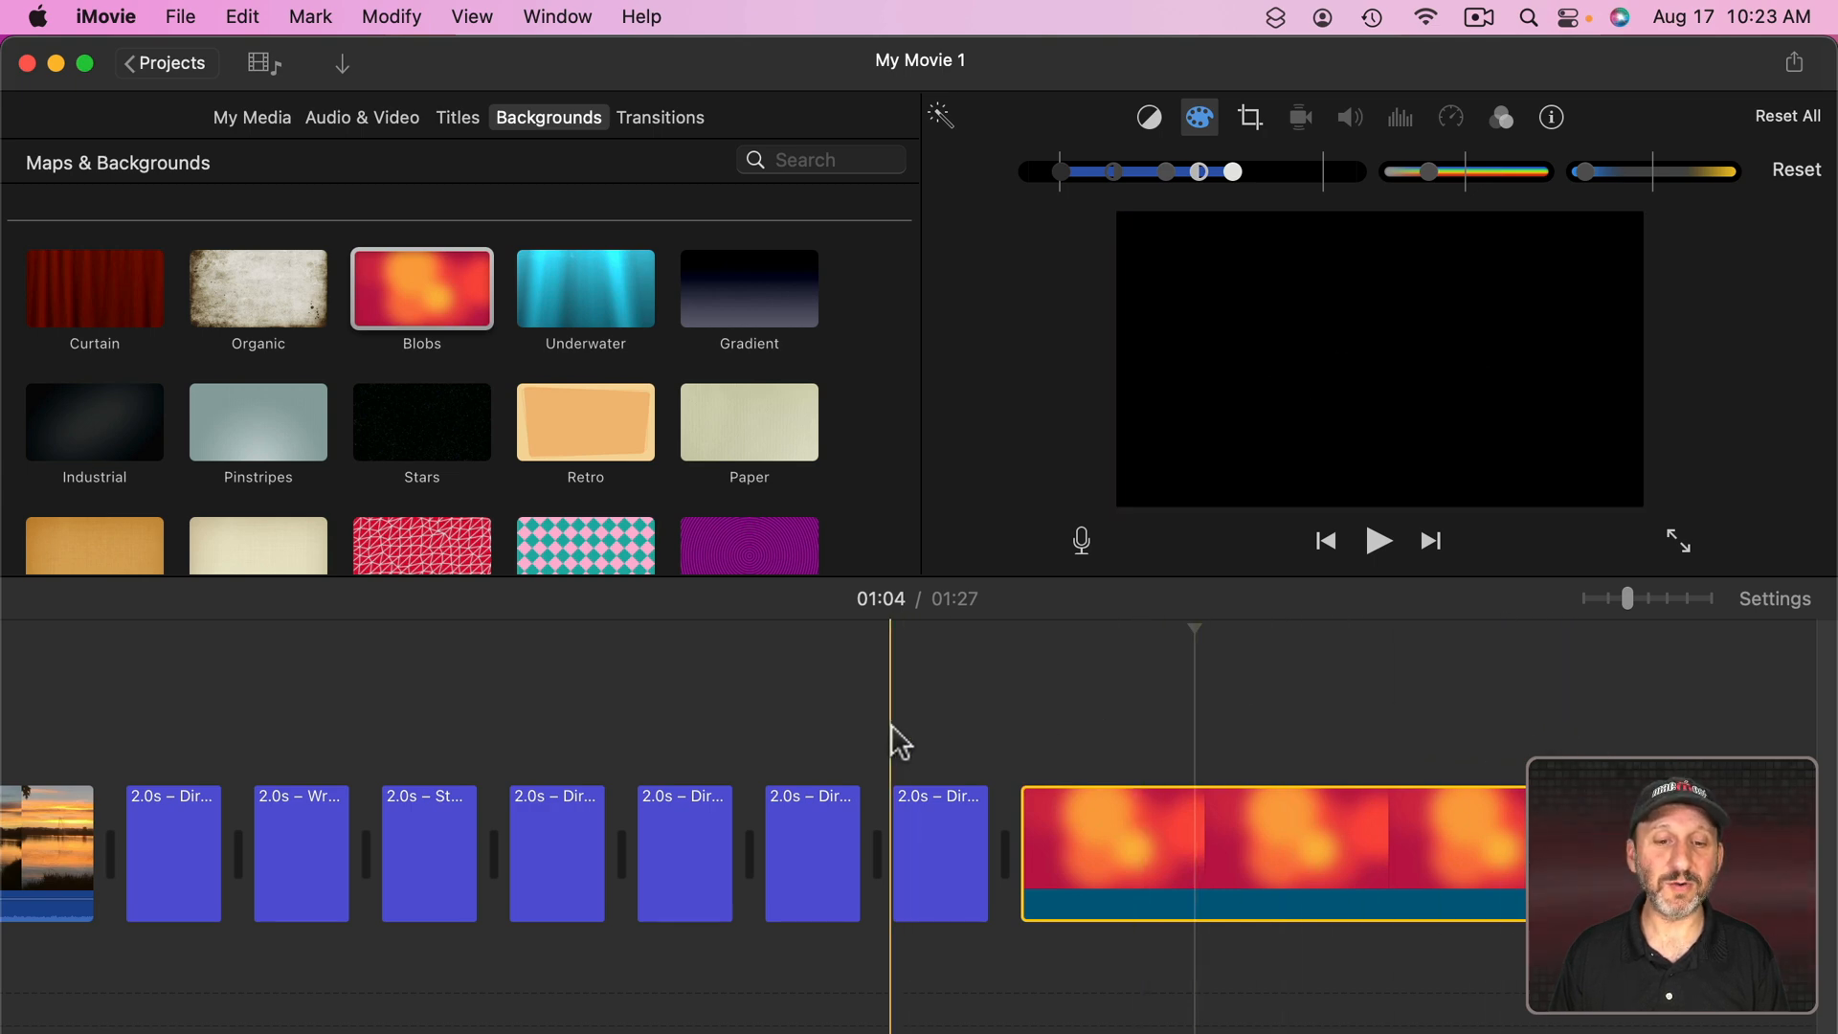
# Step: Select all seven credit title clips and attach them above the start of the Blobs background
pyautogui.click(175, 838)
pyautogui.keyDown('shift'); pyautogui.click(932, 821); pyautogui.keyUp('shift')
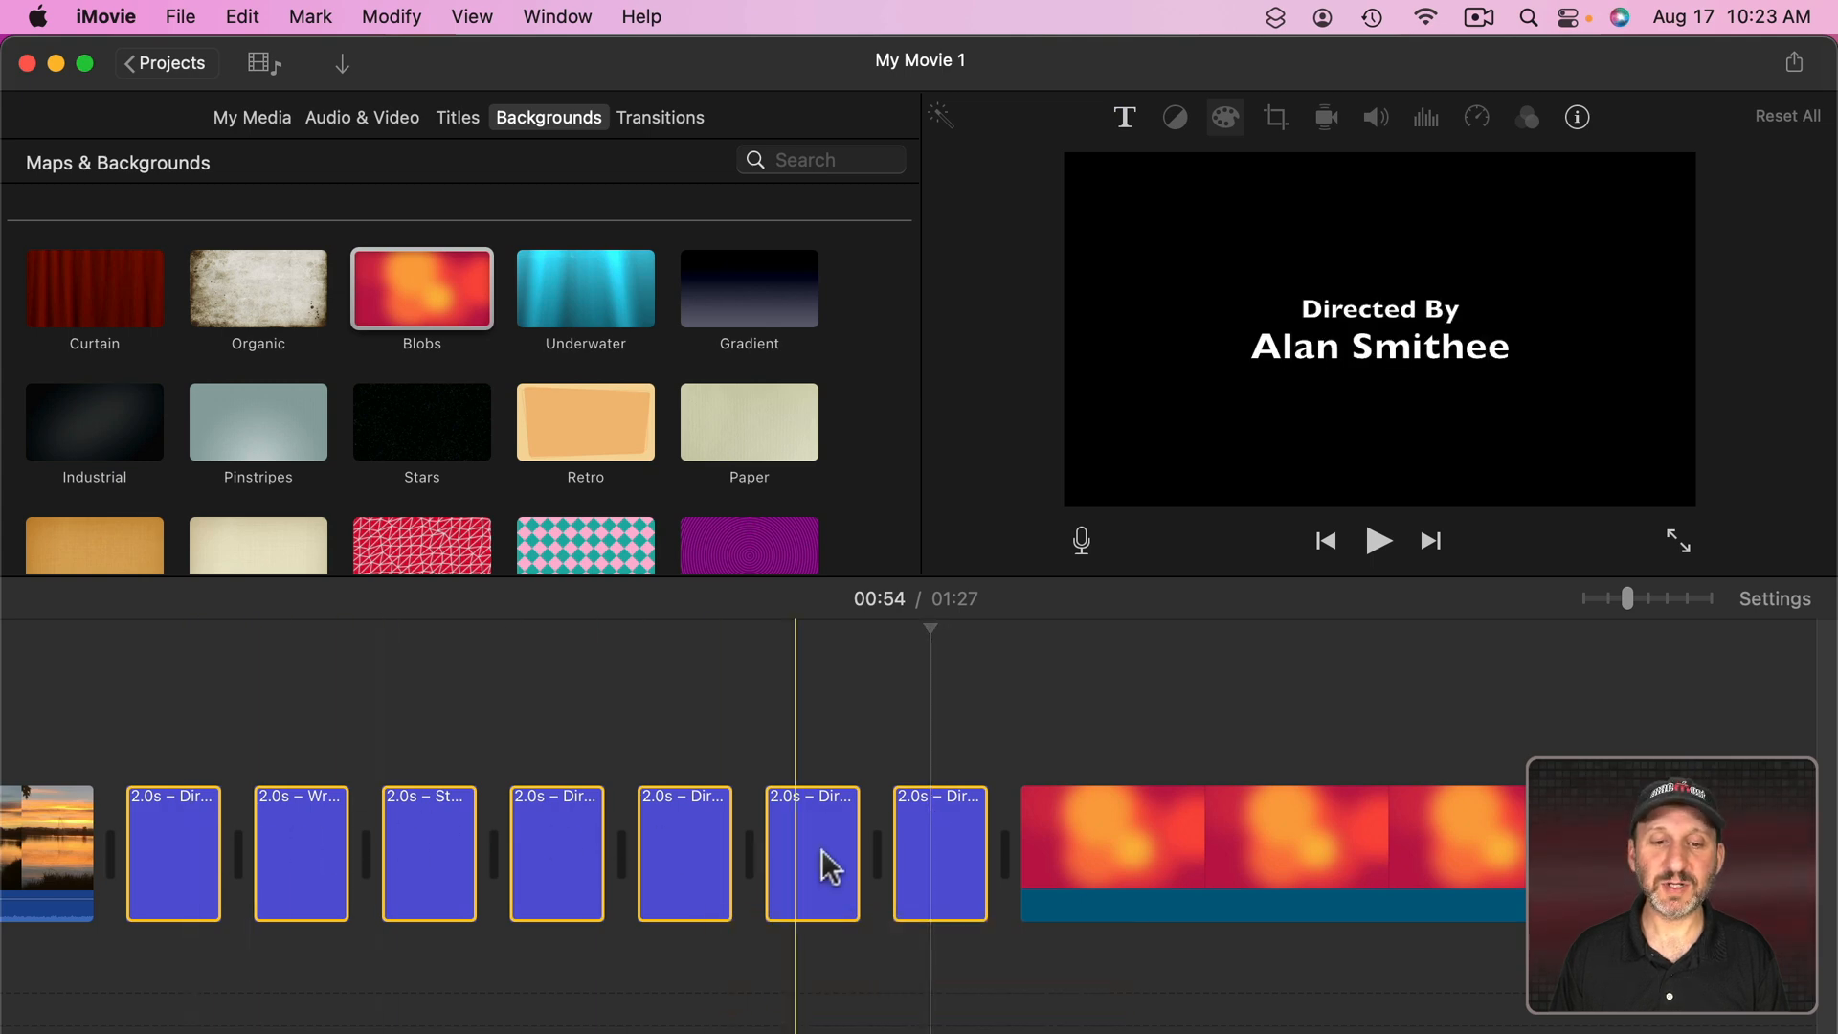
pyautogui.moveTo(189, 858); pyautogui.dragTo(246, 762)
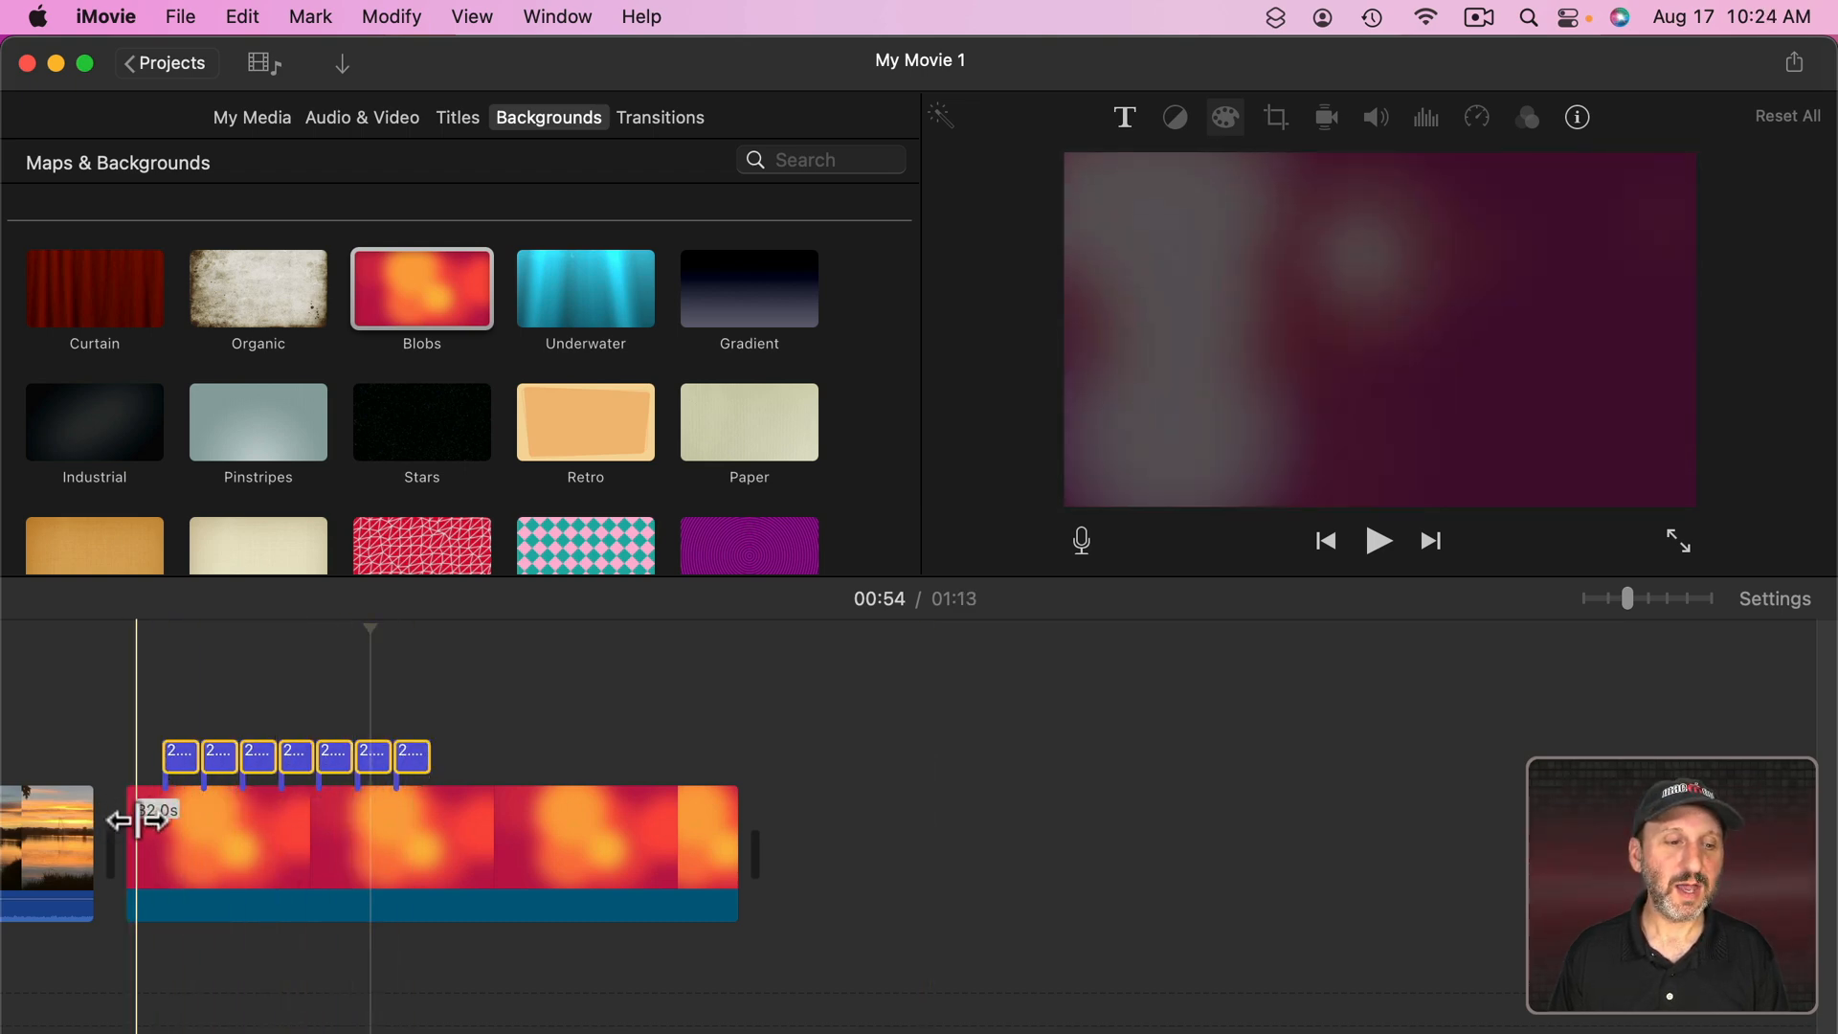
# Step: Add a Cross Dissolve transition between the sunset clip and the Blobs background, and preview the credits
pyautogui.click(646, 116)
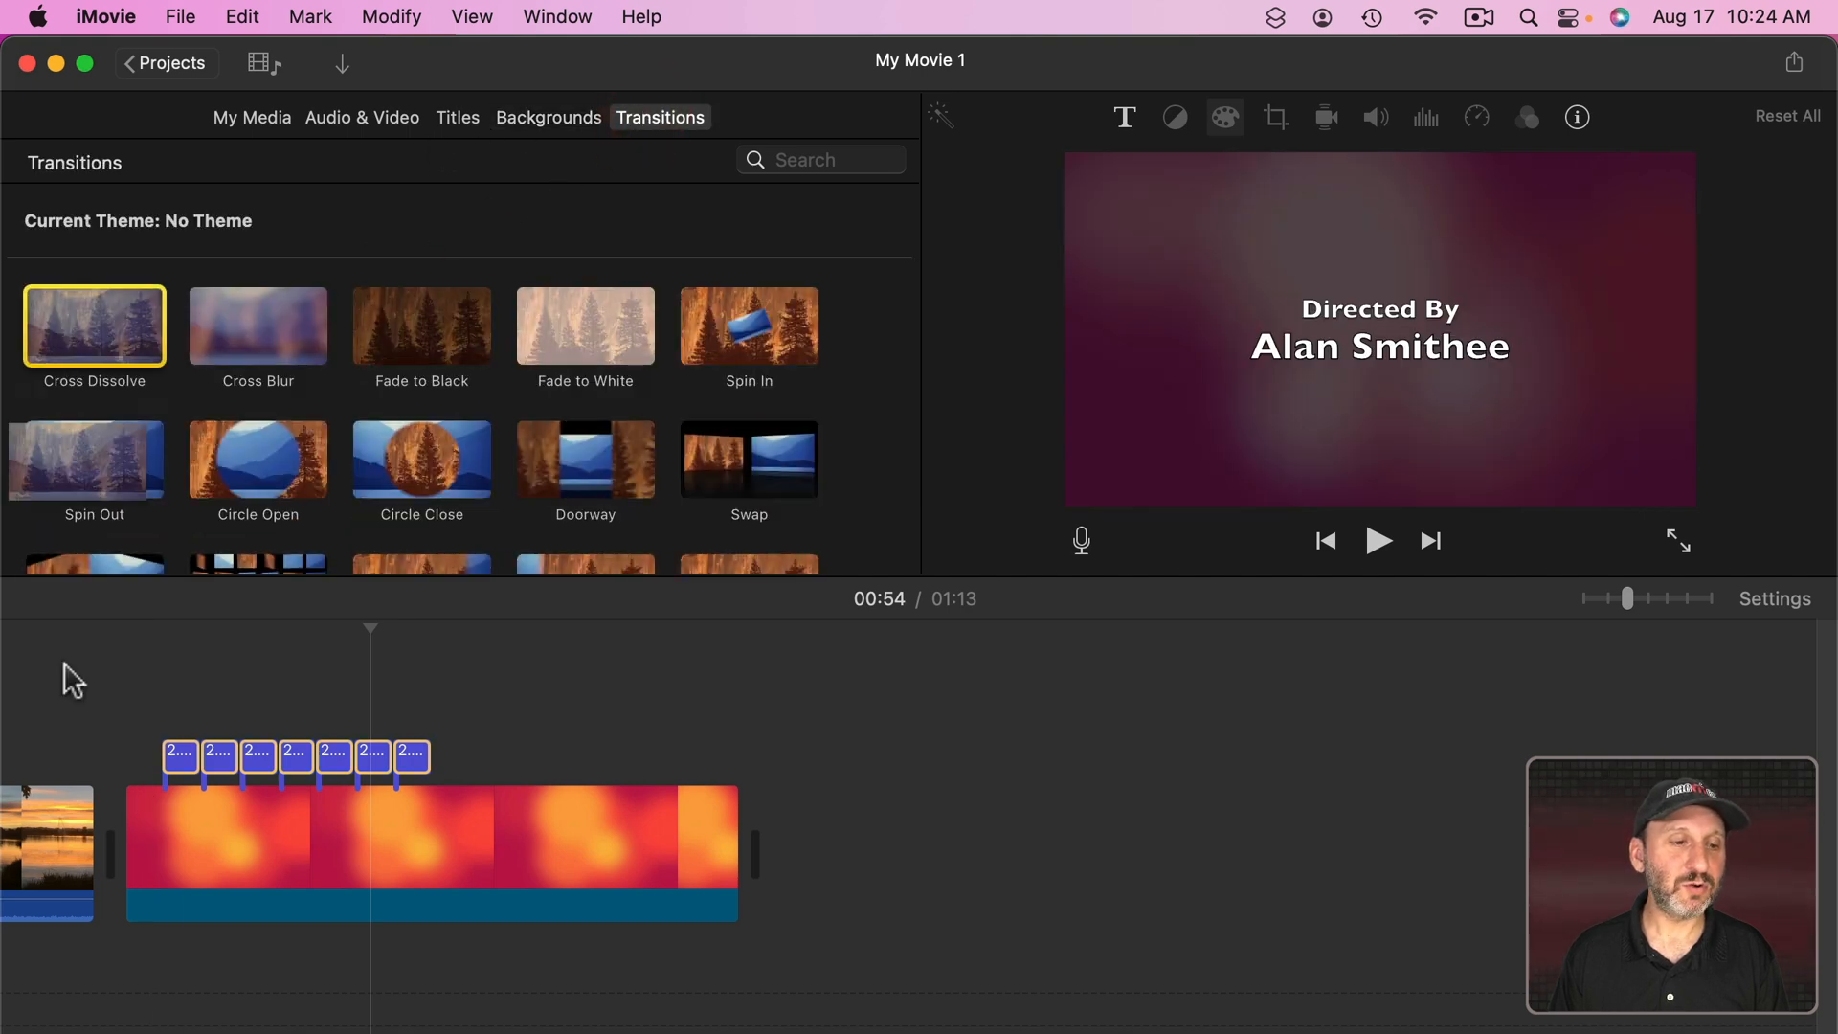
pyautogui.moveTo(73, 681); pyautogui.dragTo(95, 852)
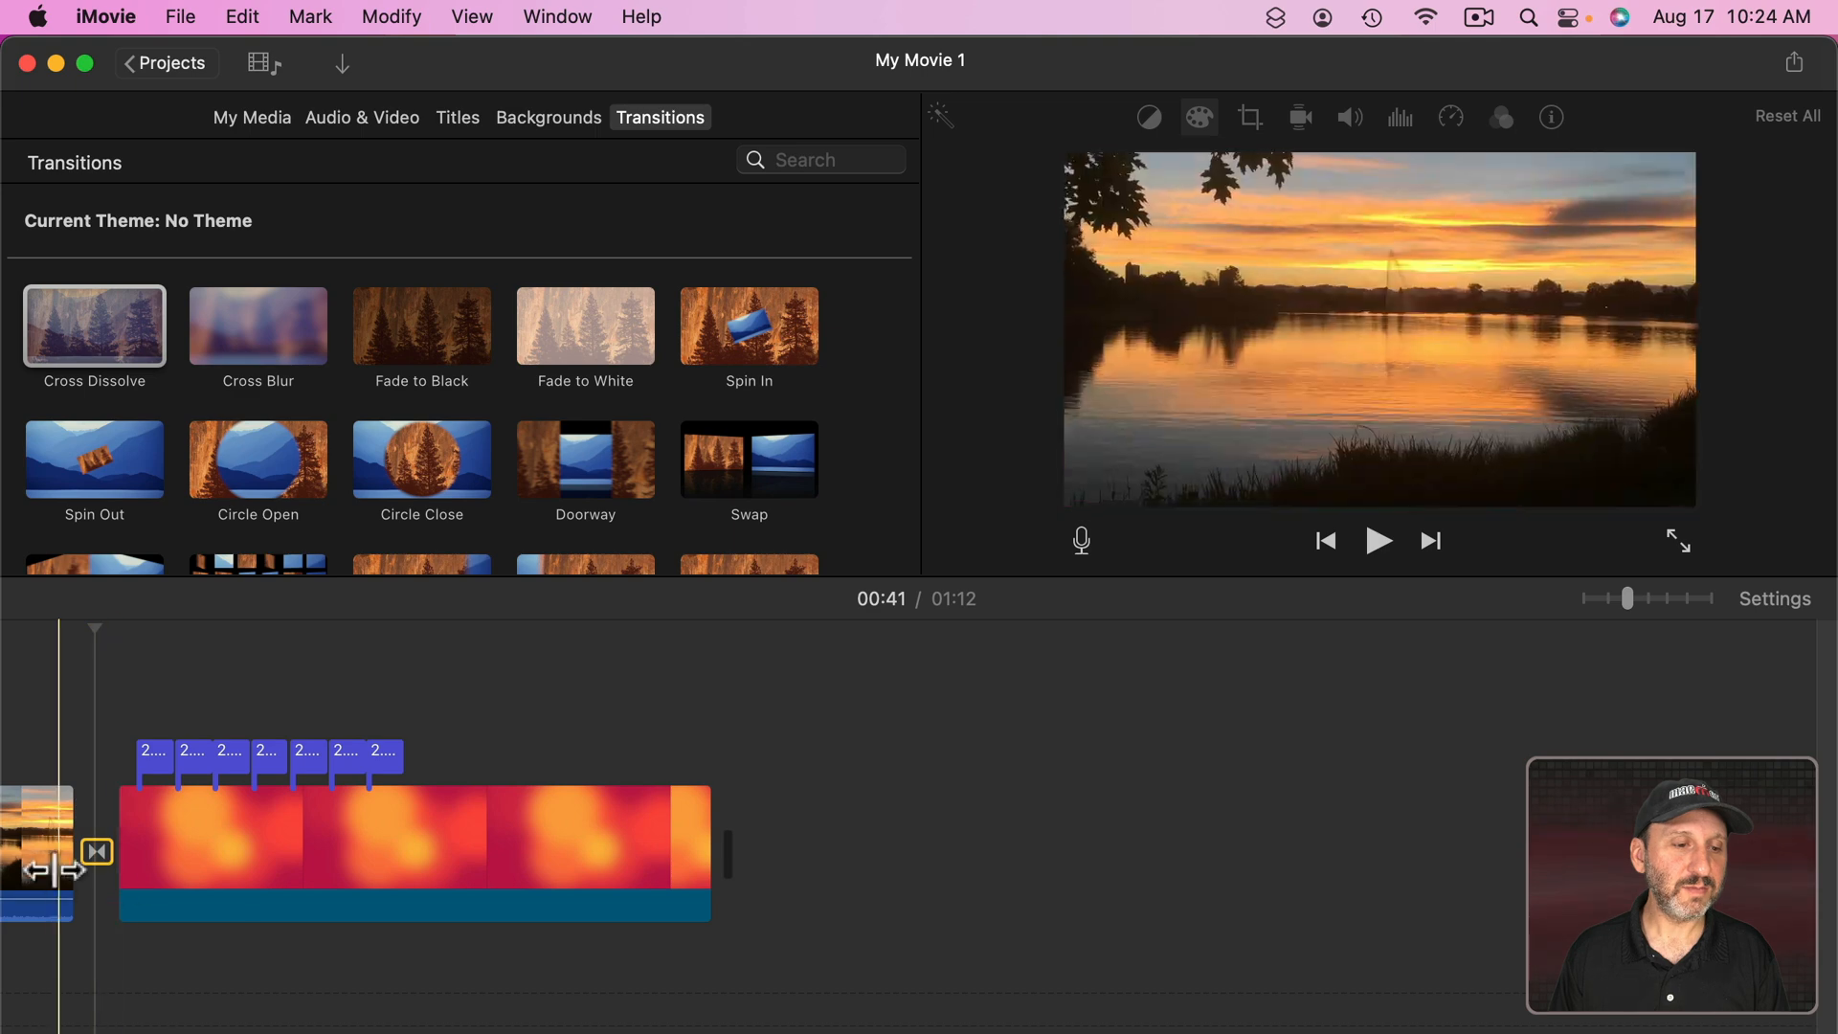
pyautogui.press('space')
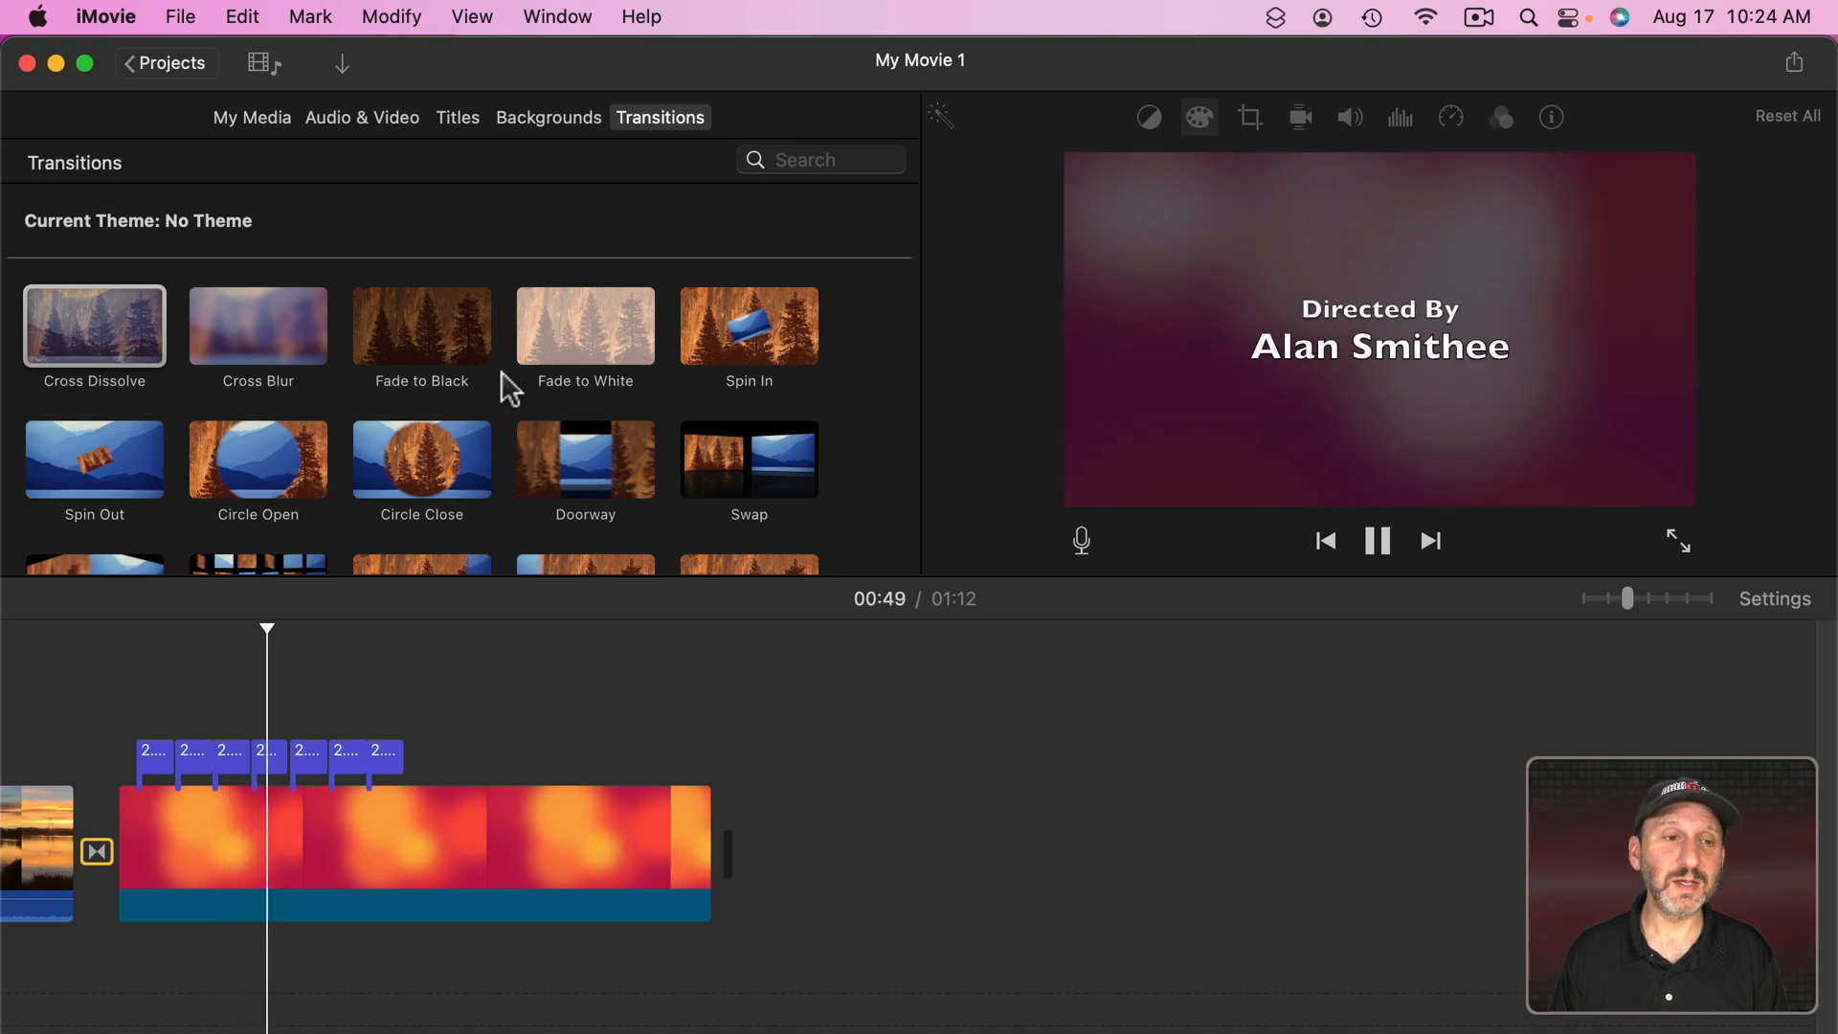
# Step: Look over the other available backgrounds, such as Organic, as alternatives behind the credits
pyautogui.click(541, 119)
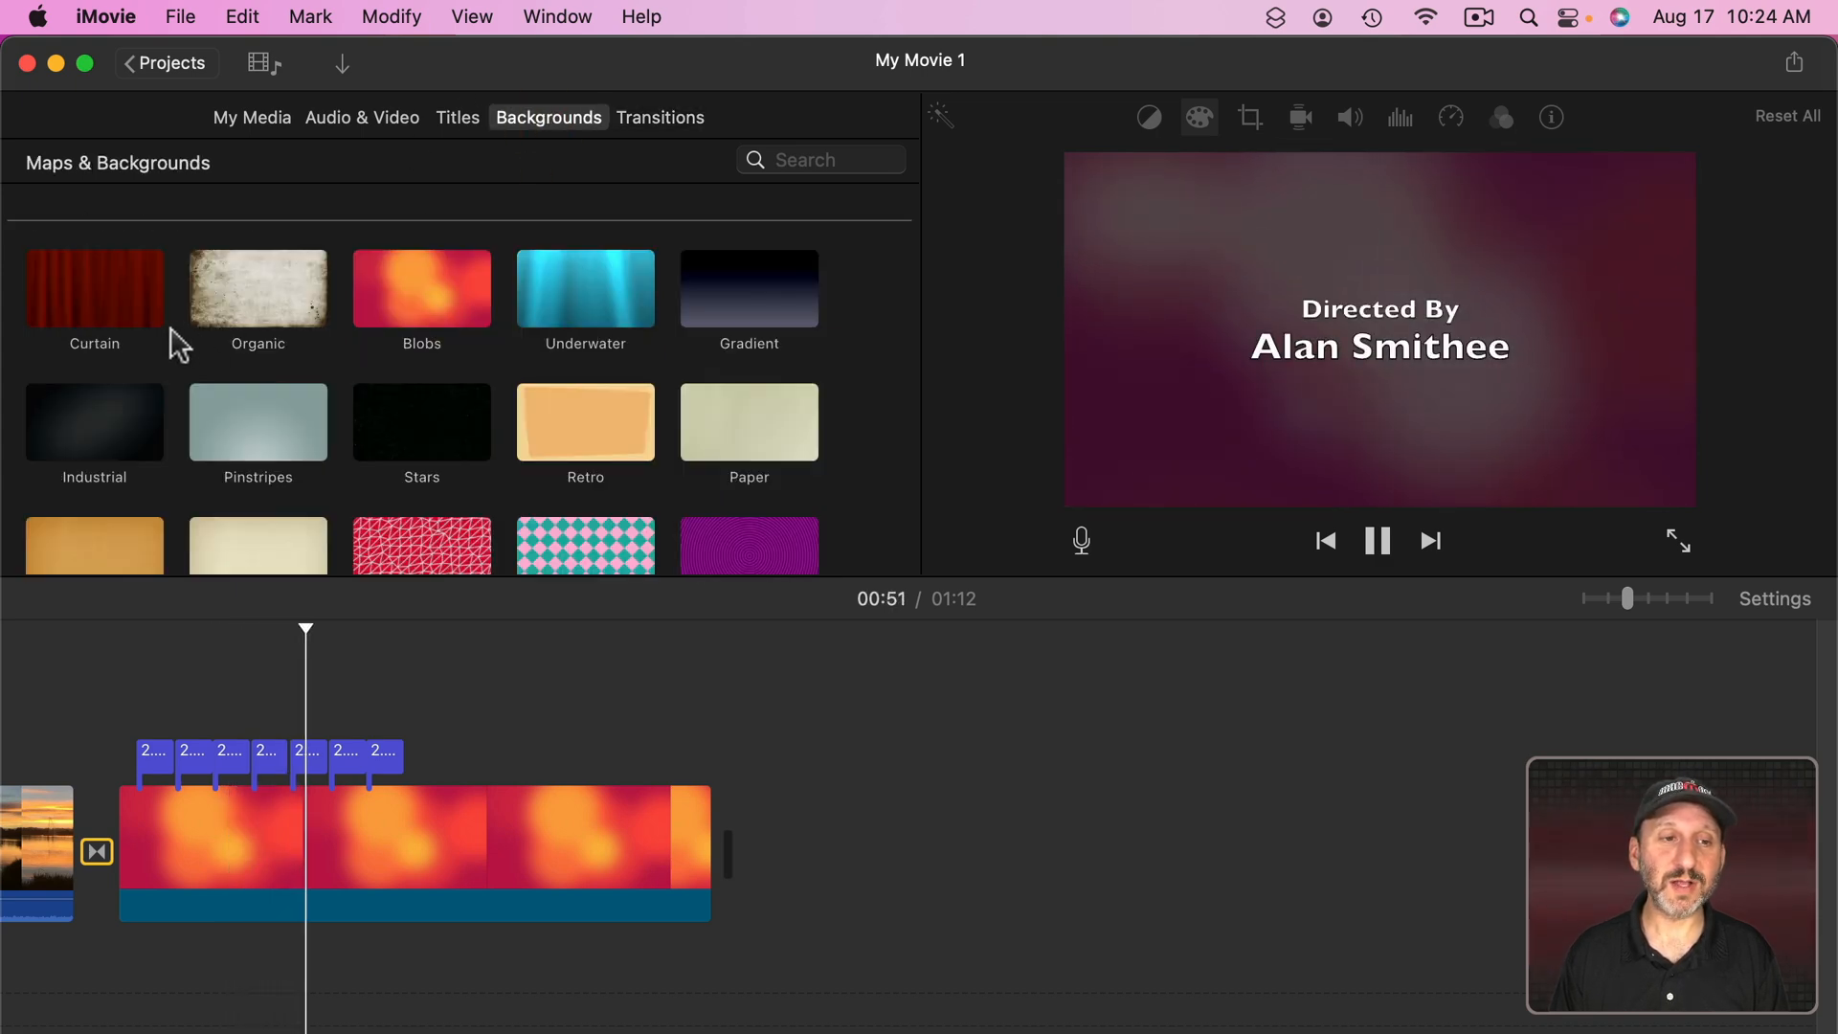
pyautogui.click(254, 301)
pyautogui.press('space')
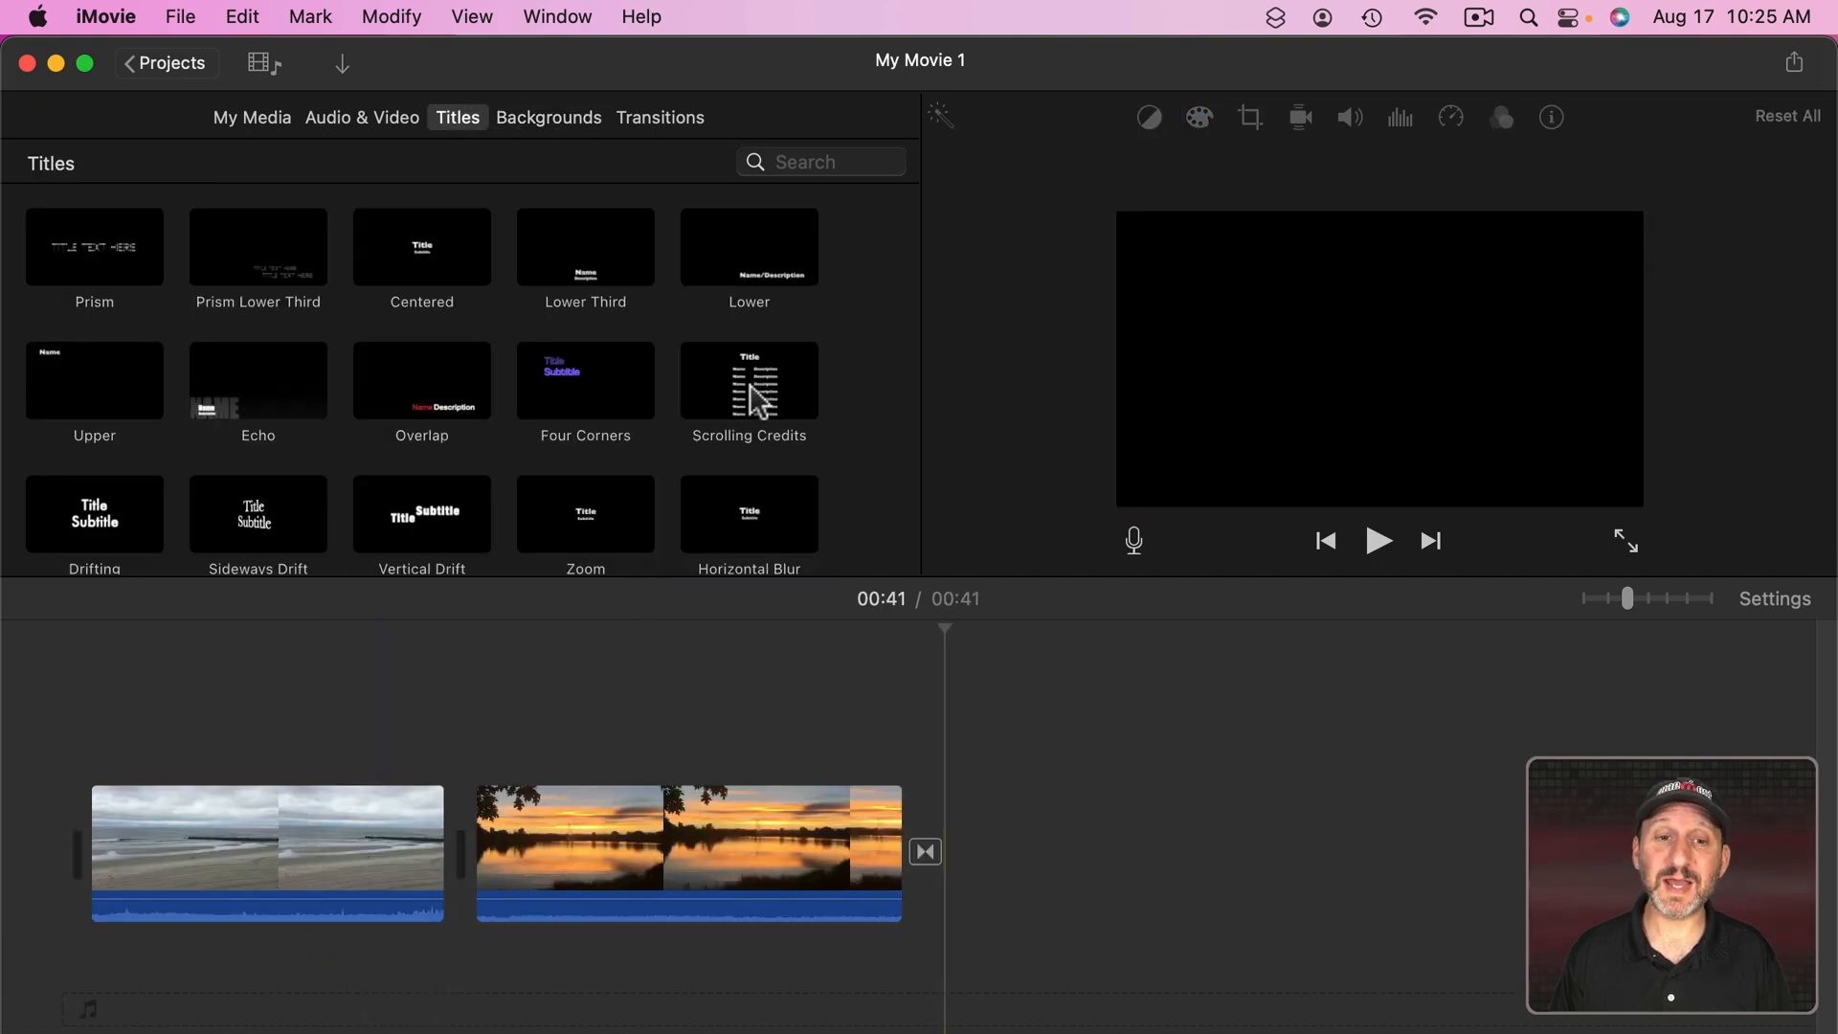
# Step: Add a Scrolling Credits title after the sunset clip and copy all of its name and description text
pyautogui.moveTo(750, 393); pyautogui.dragTo(977, 823)
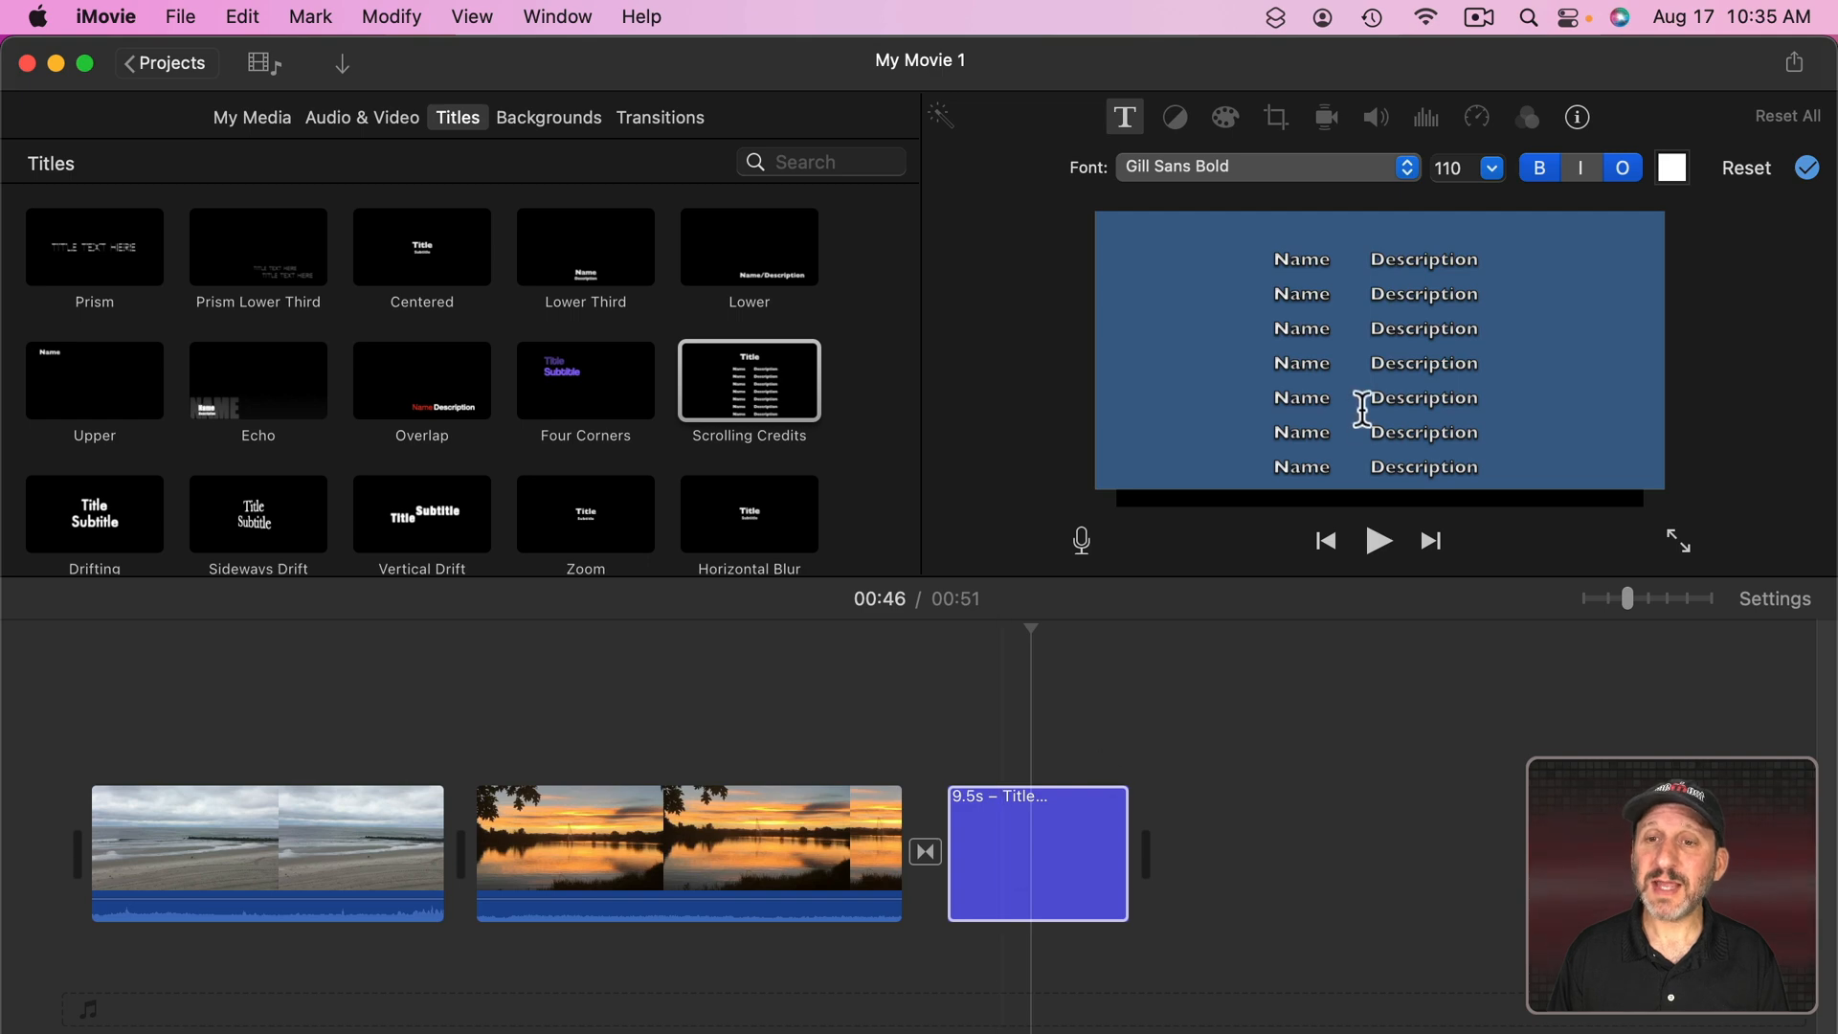
pyautogui.doubleClick(1302, 329)
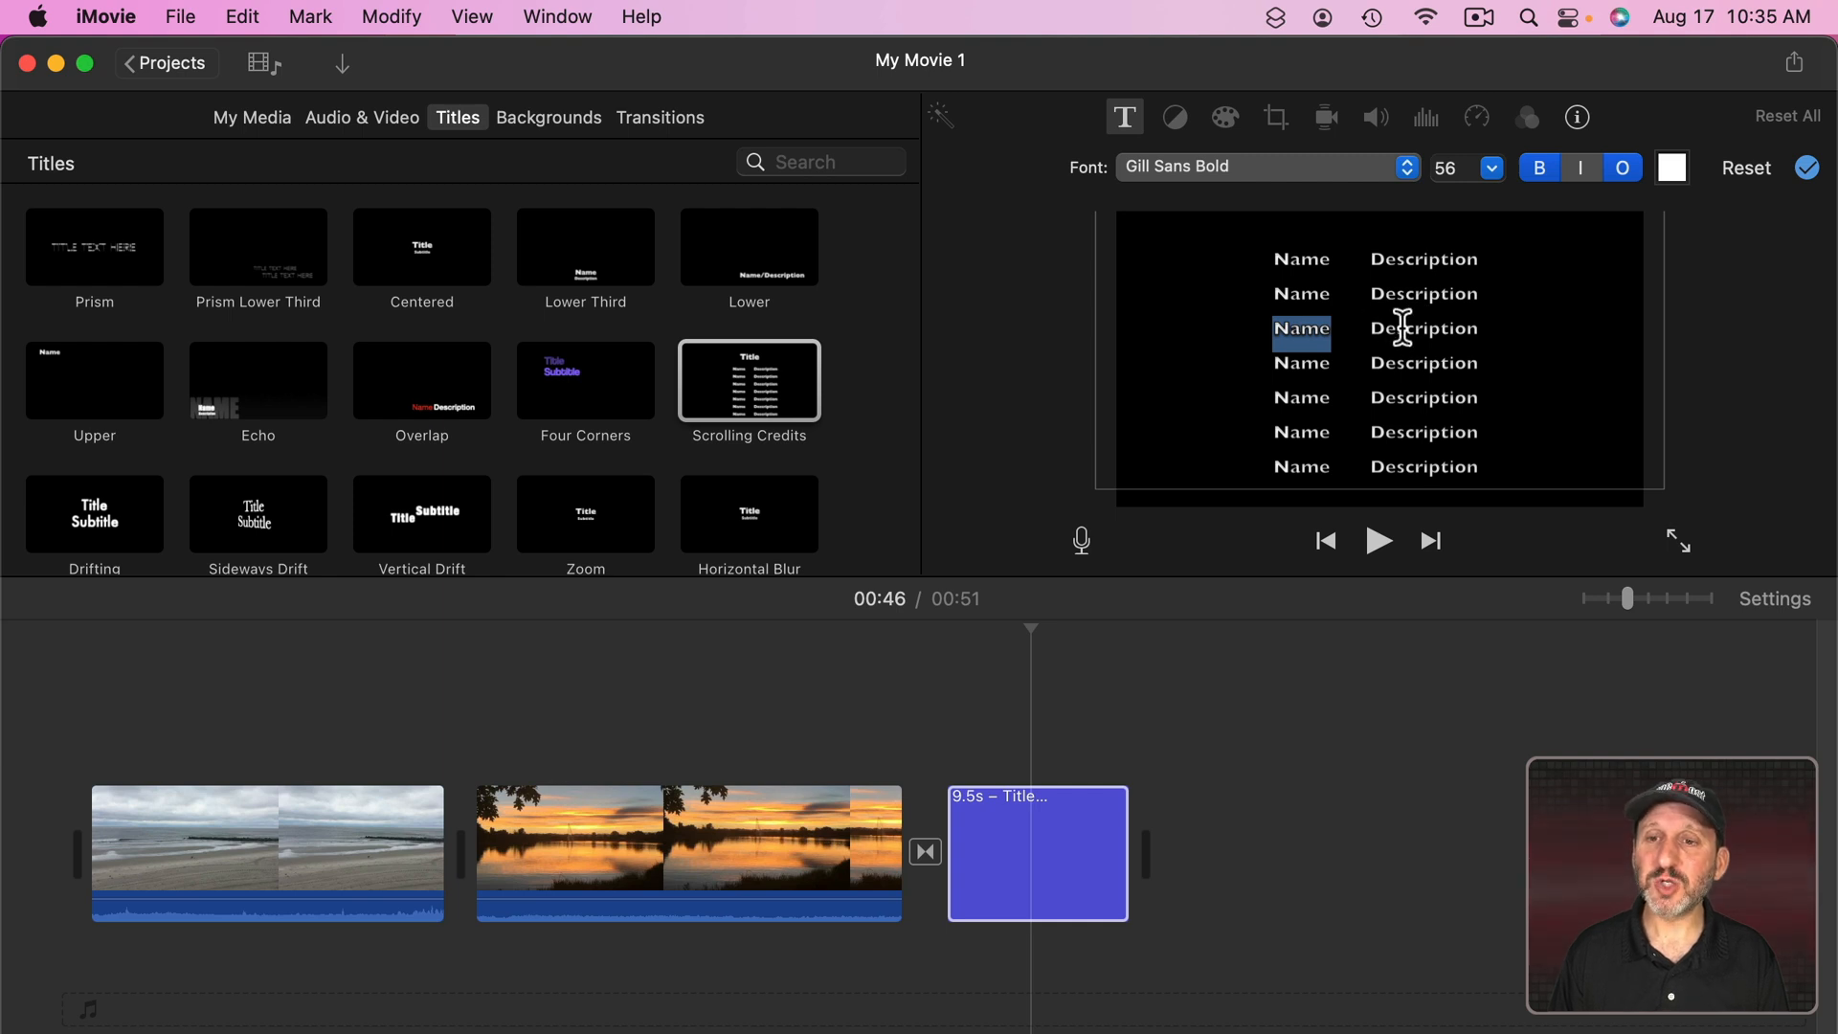
pyautogui.doubleClick(1402, 329)
pyautogui.press('super+a')
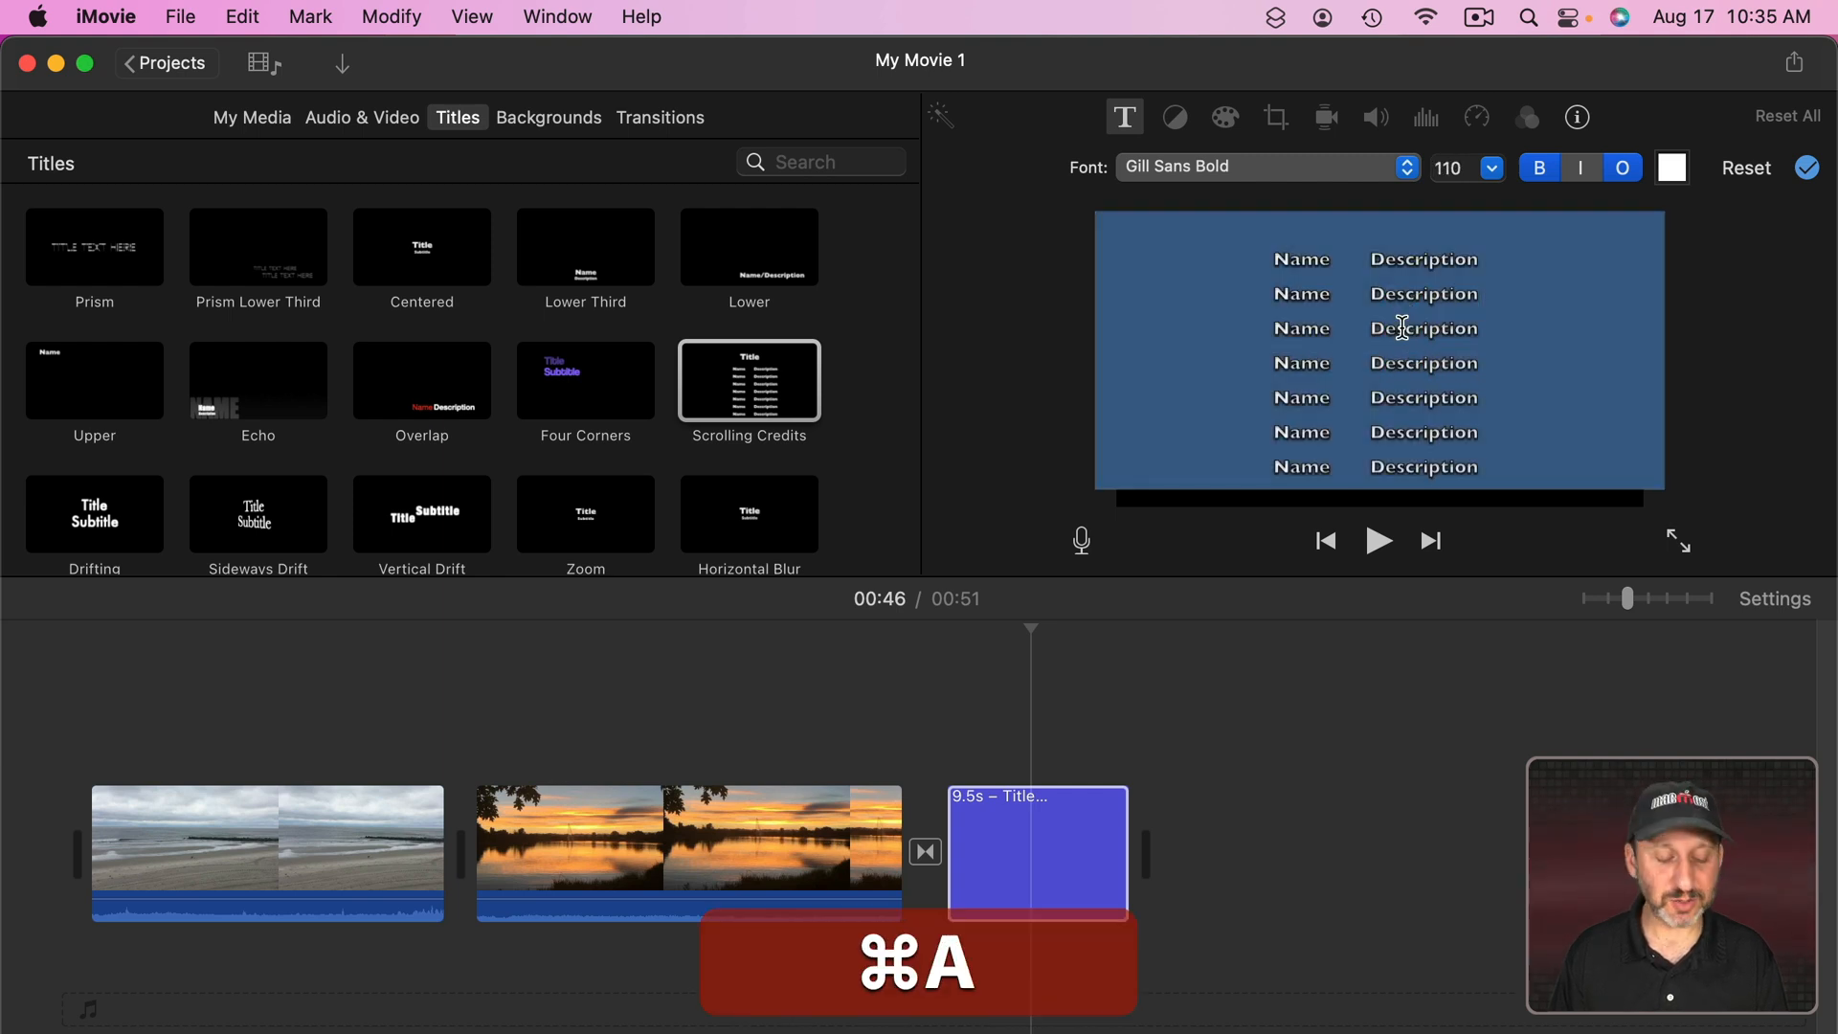
pyautogui.press('super+c')
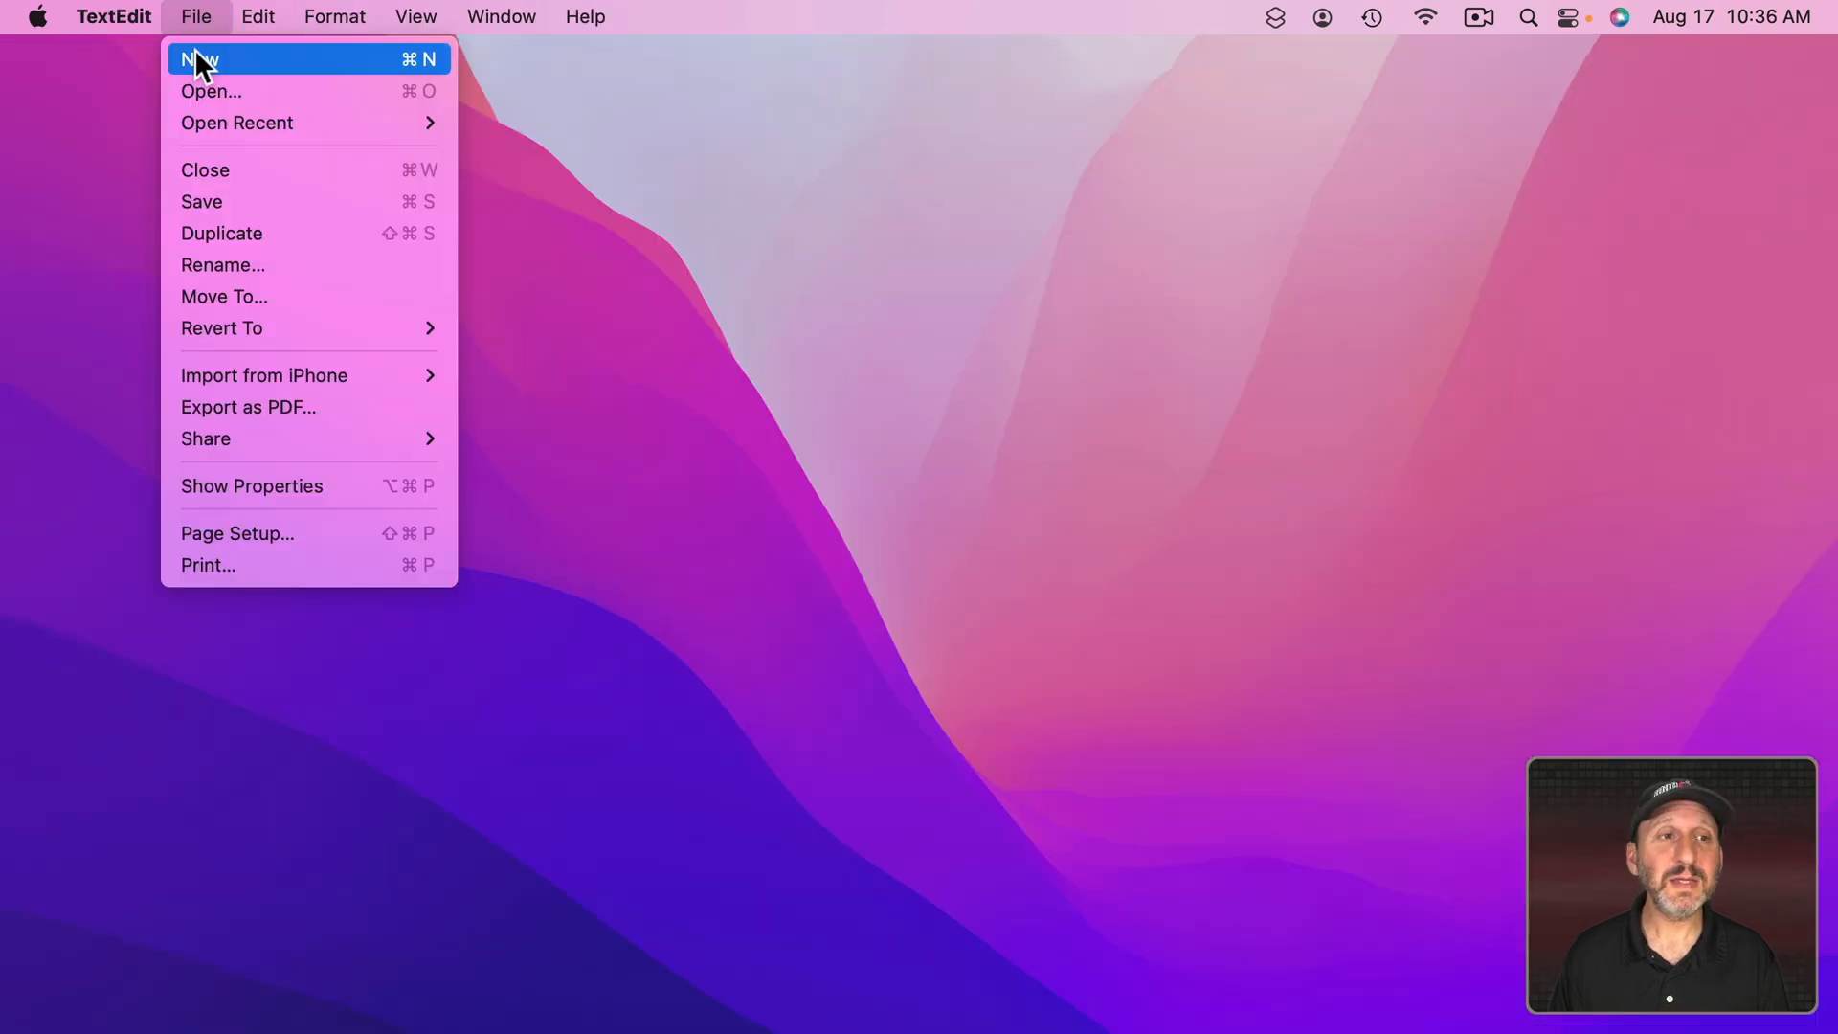
# Step: In TextEdit, create a new document, enlarge its window to fill the screen and paste the copied credits with their formatting
pyautogui.click(194, 50)
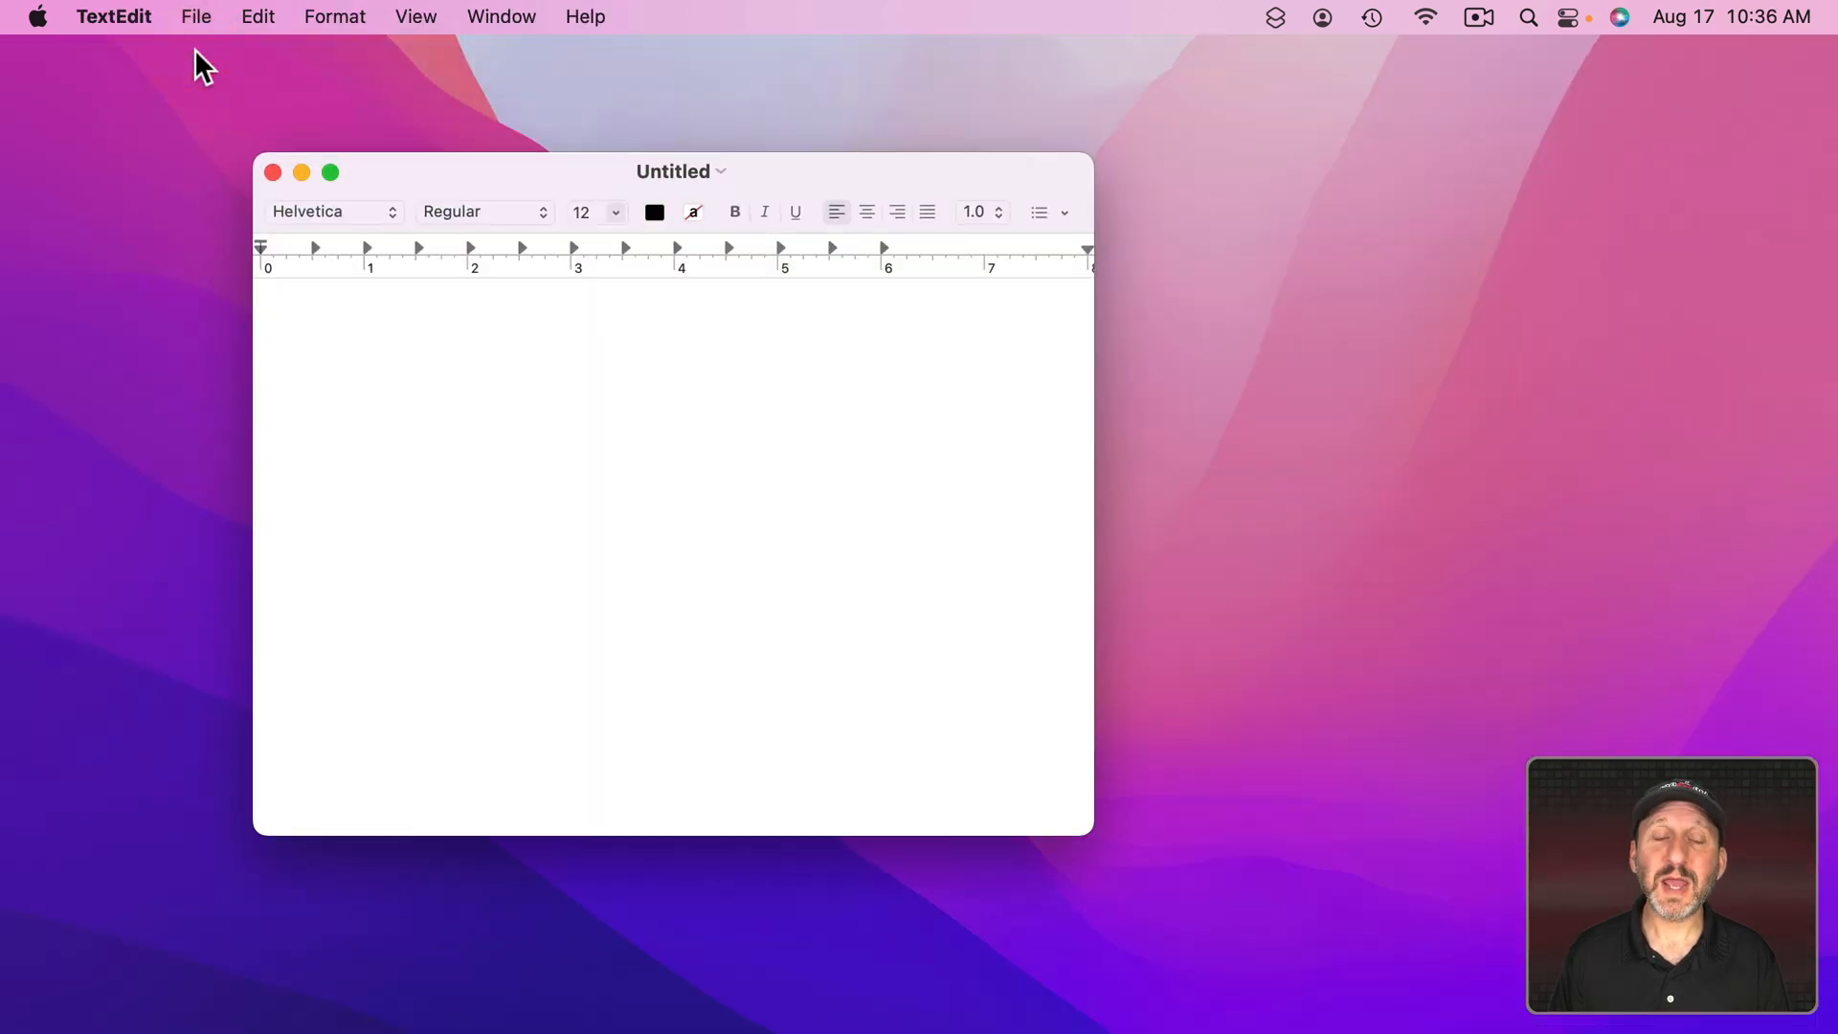
pyautogui.keyDown('alt'); pyautogui.doubleClick(252, 153); pyautogui.keyUp('alt')
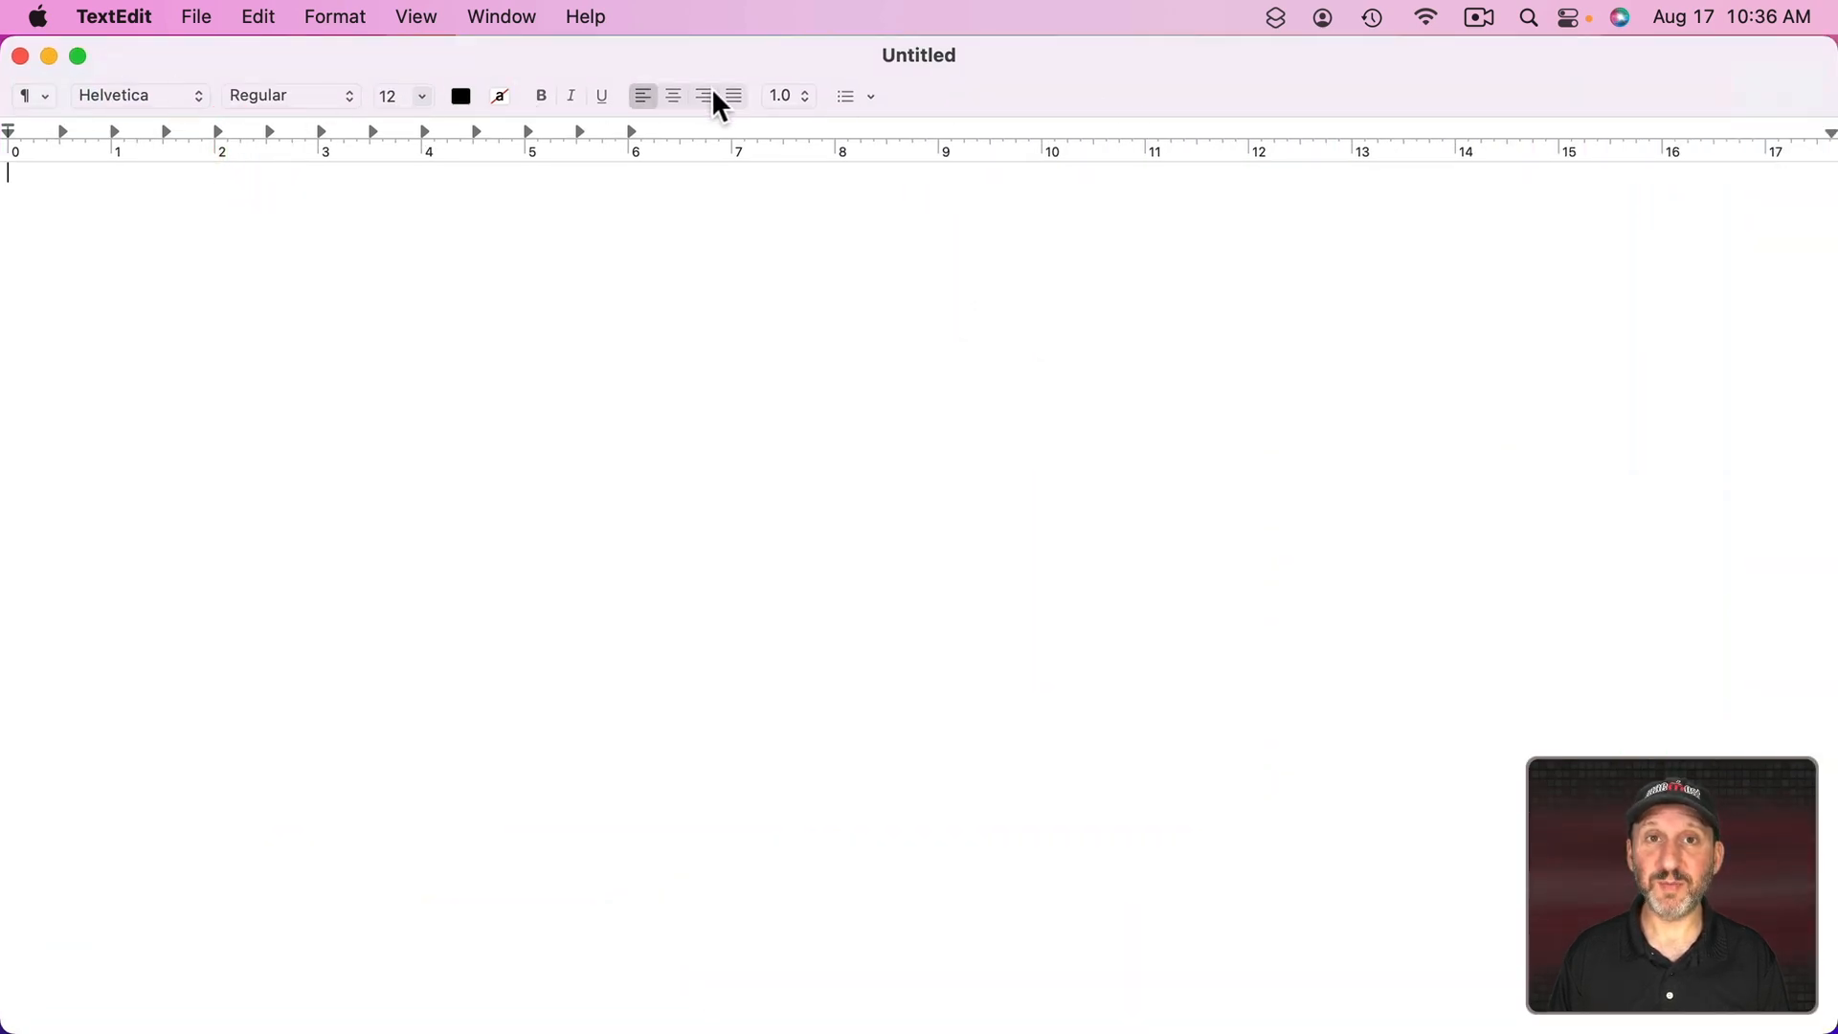
pyautogui.click(337, 18)
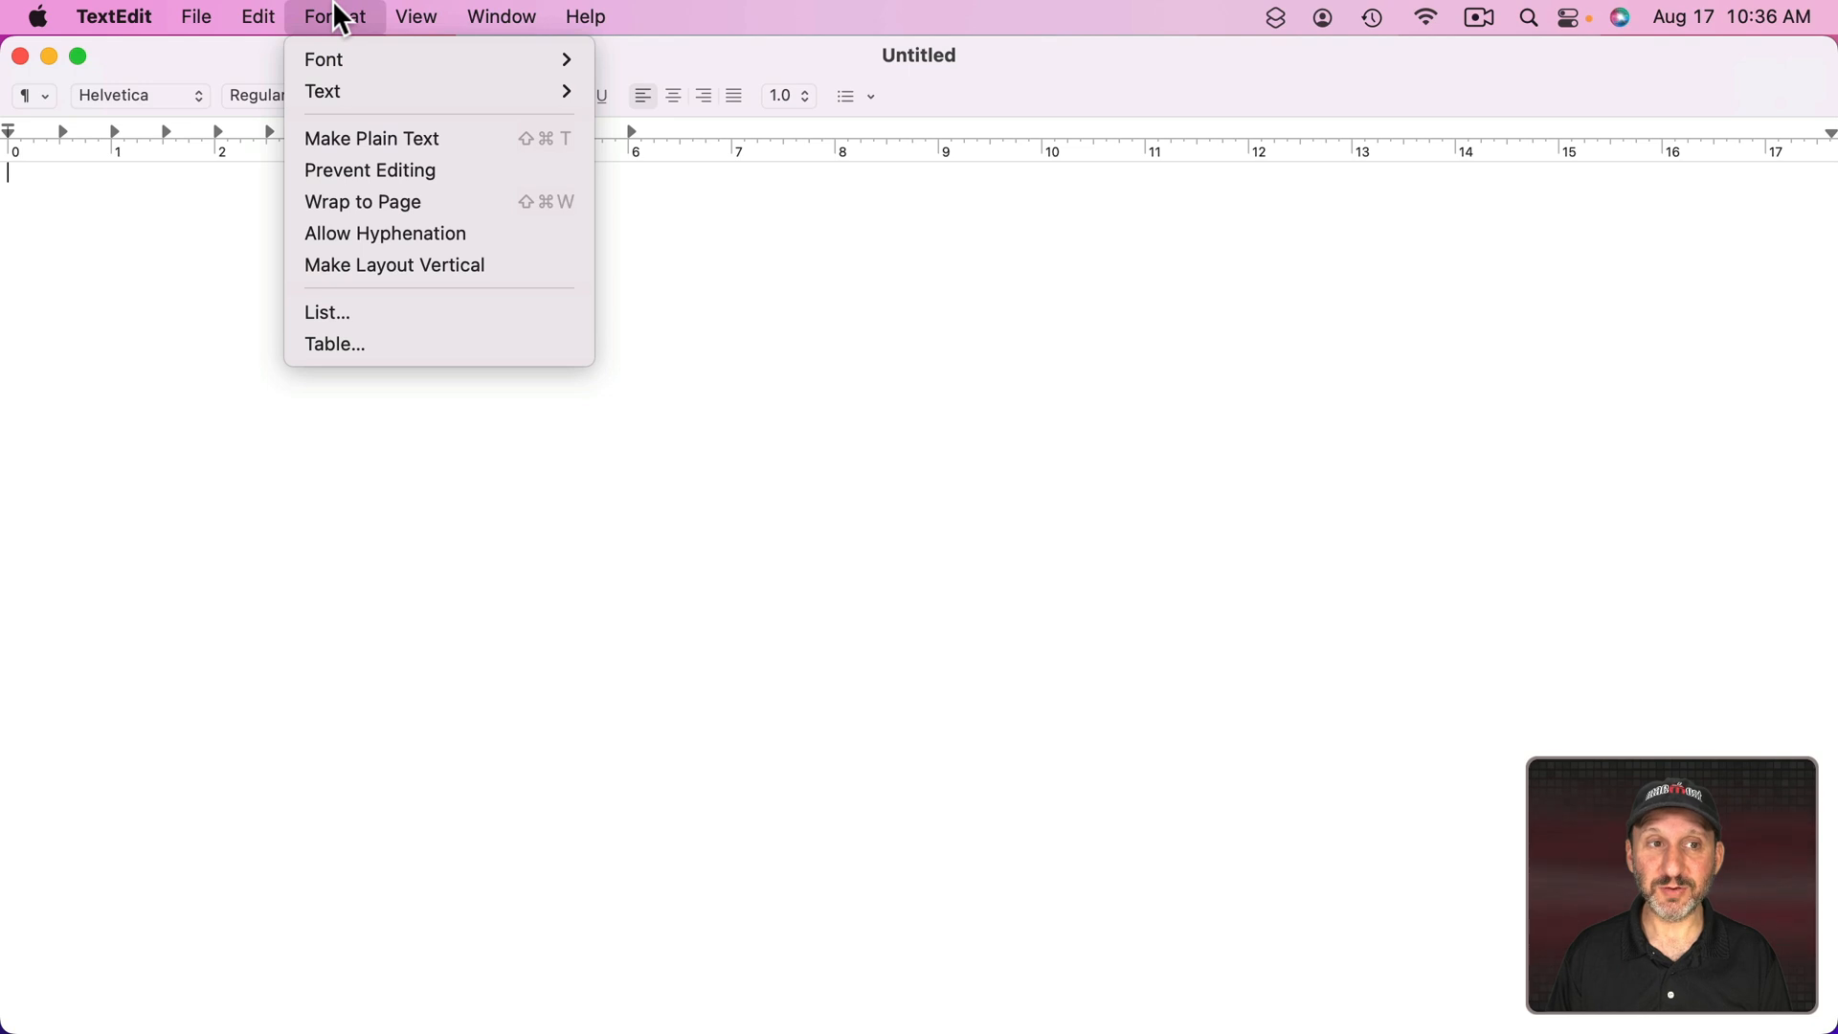
pyautogui.click(452, 154)
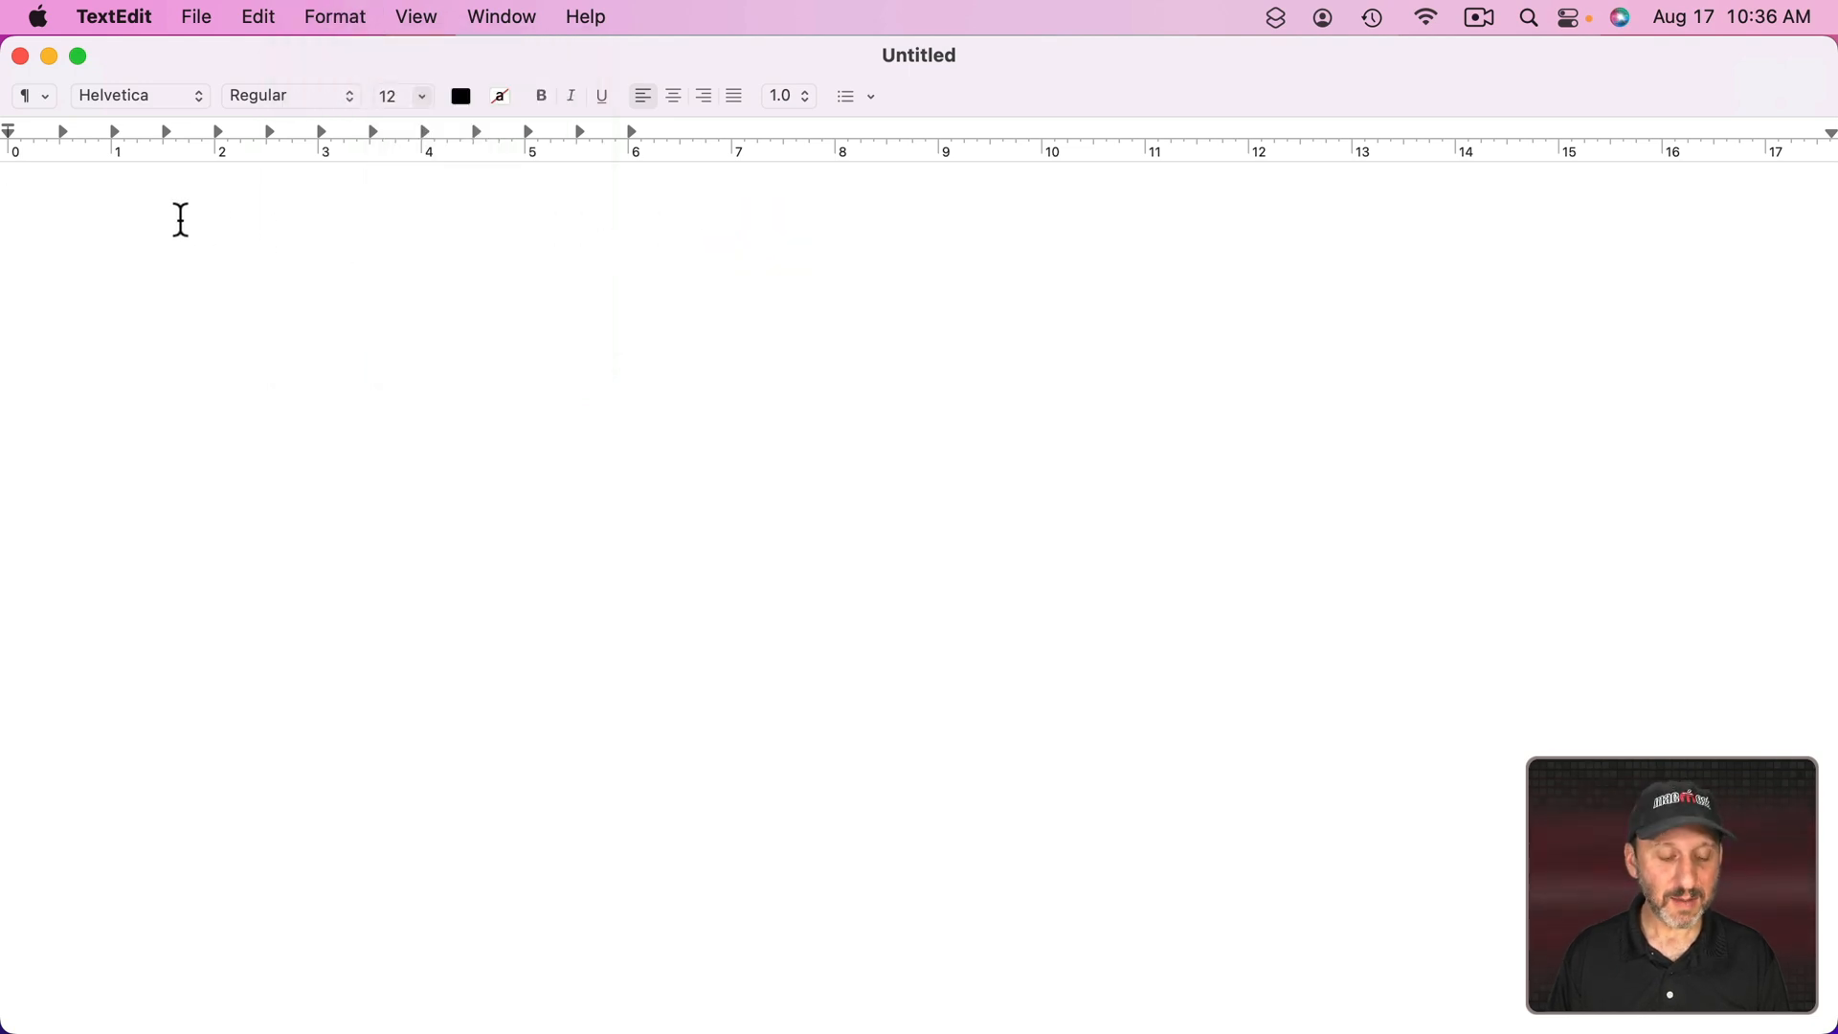
pyautogui.press('super+v')
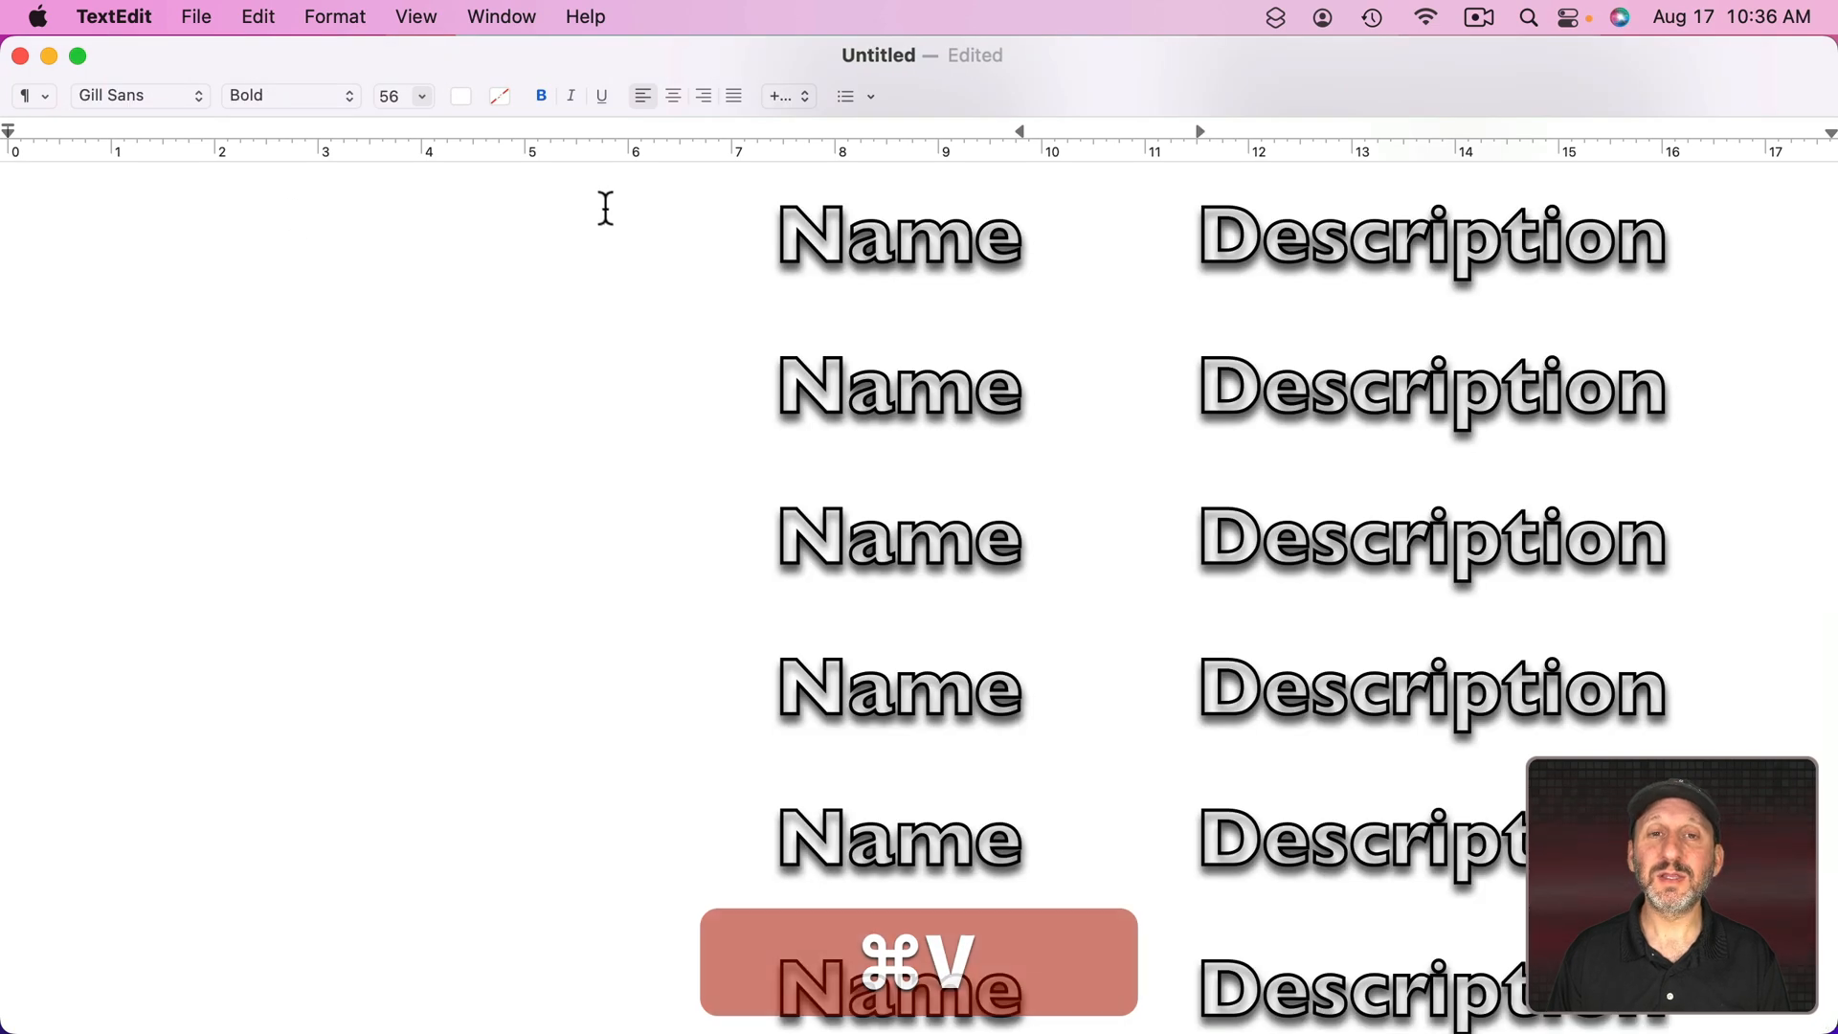
# Step: Replace the Title heading with blank lines and fill the placeholder rows with Directed By, Written By, Starring and Thanks To credits
pyautogui.click(402, 14)
pyautogui.click(443, 215)
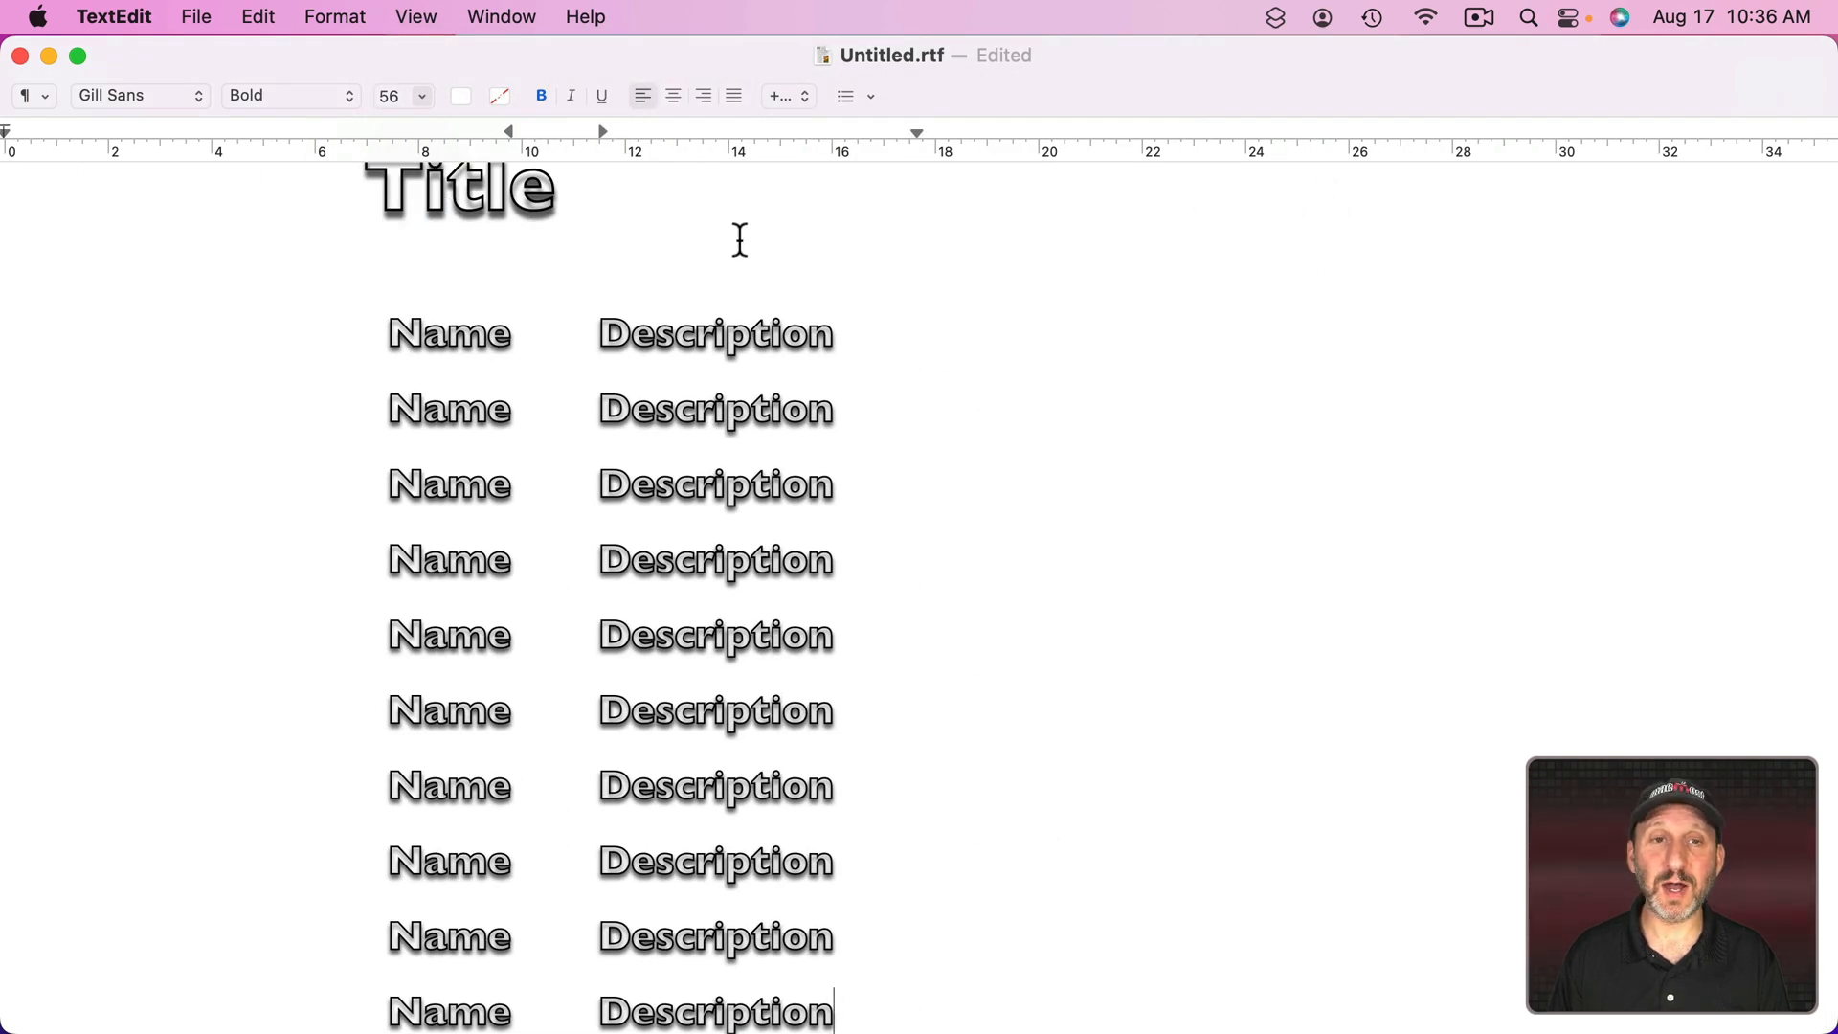
pyautogui.doubleClick(441, 196)
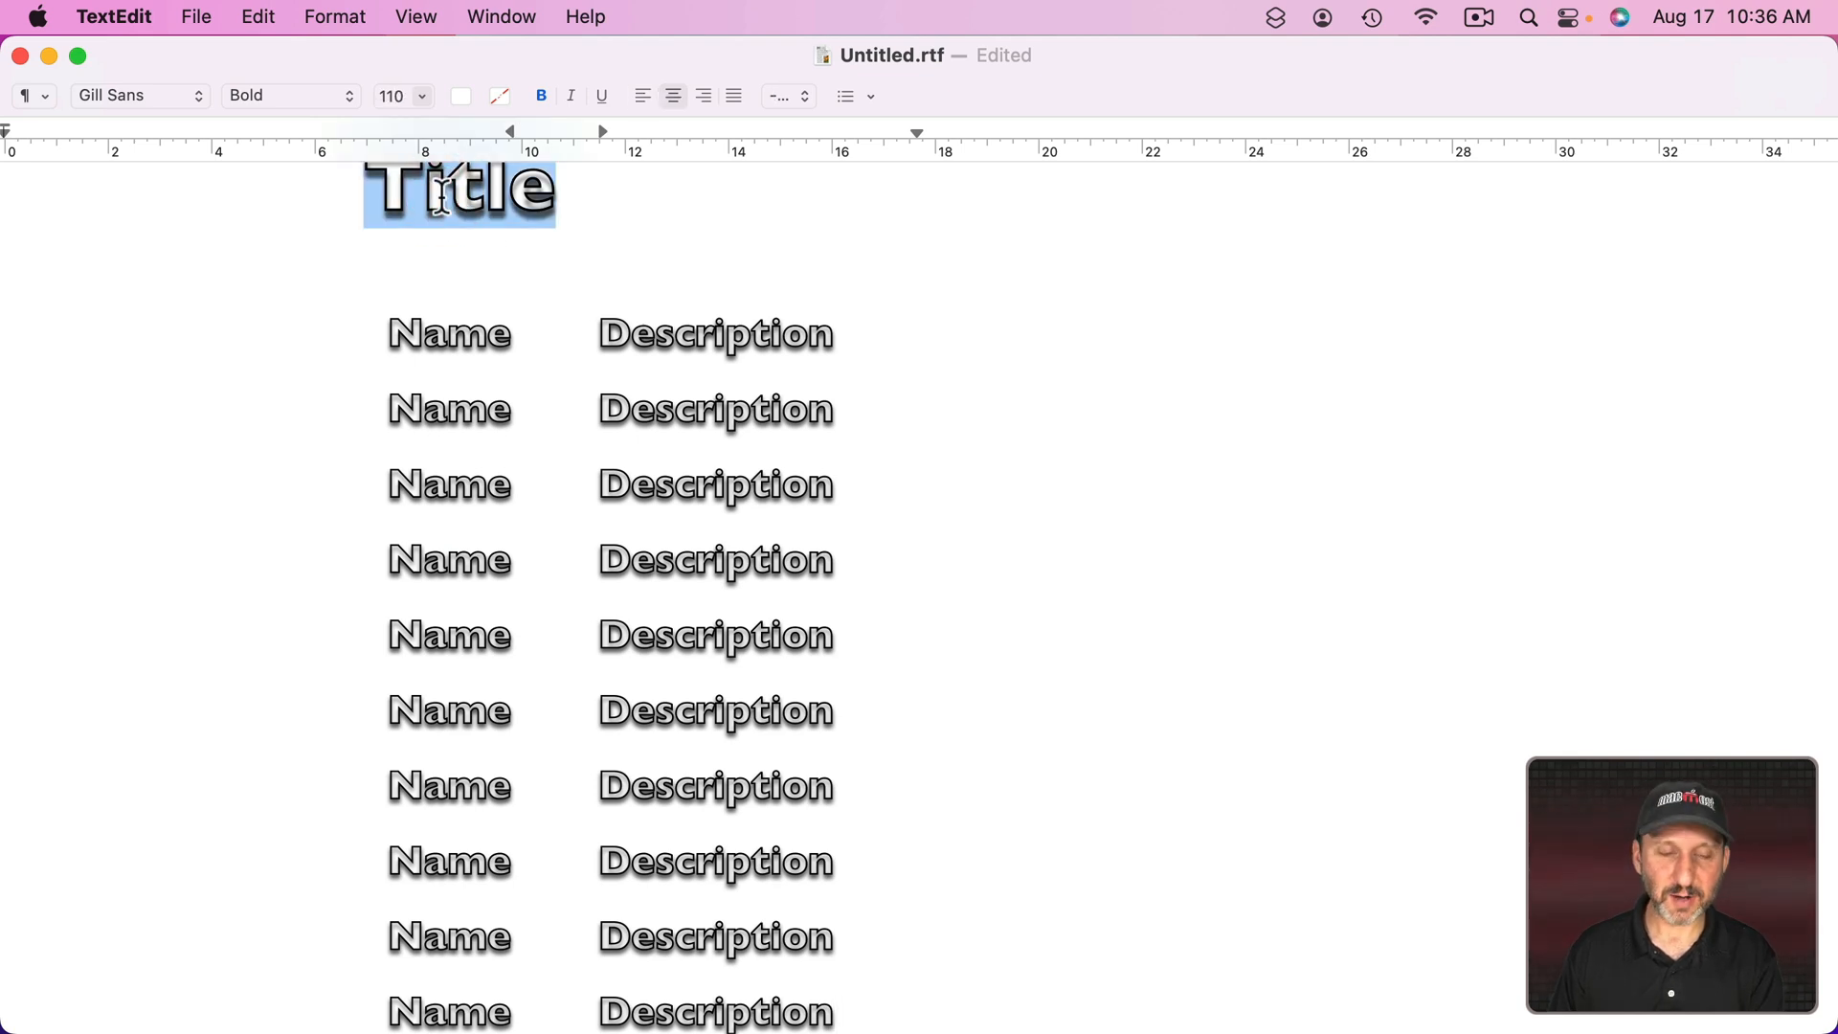
pyautogui.press('BackSpace')
pyautogui.press('Return')
pyautogui.press('Return')
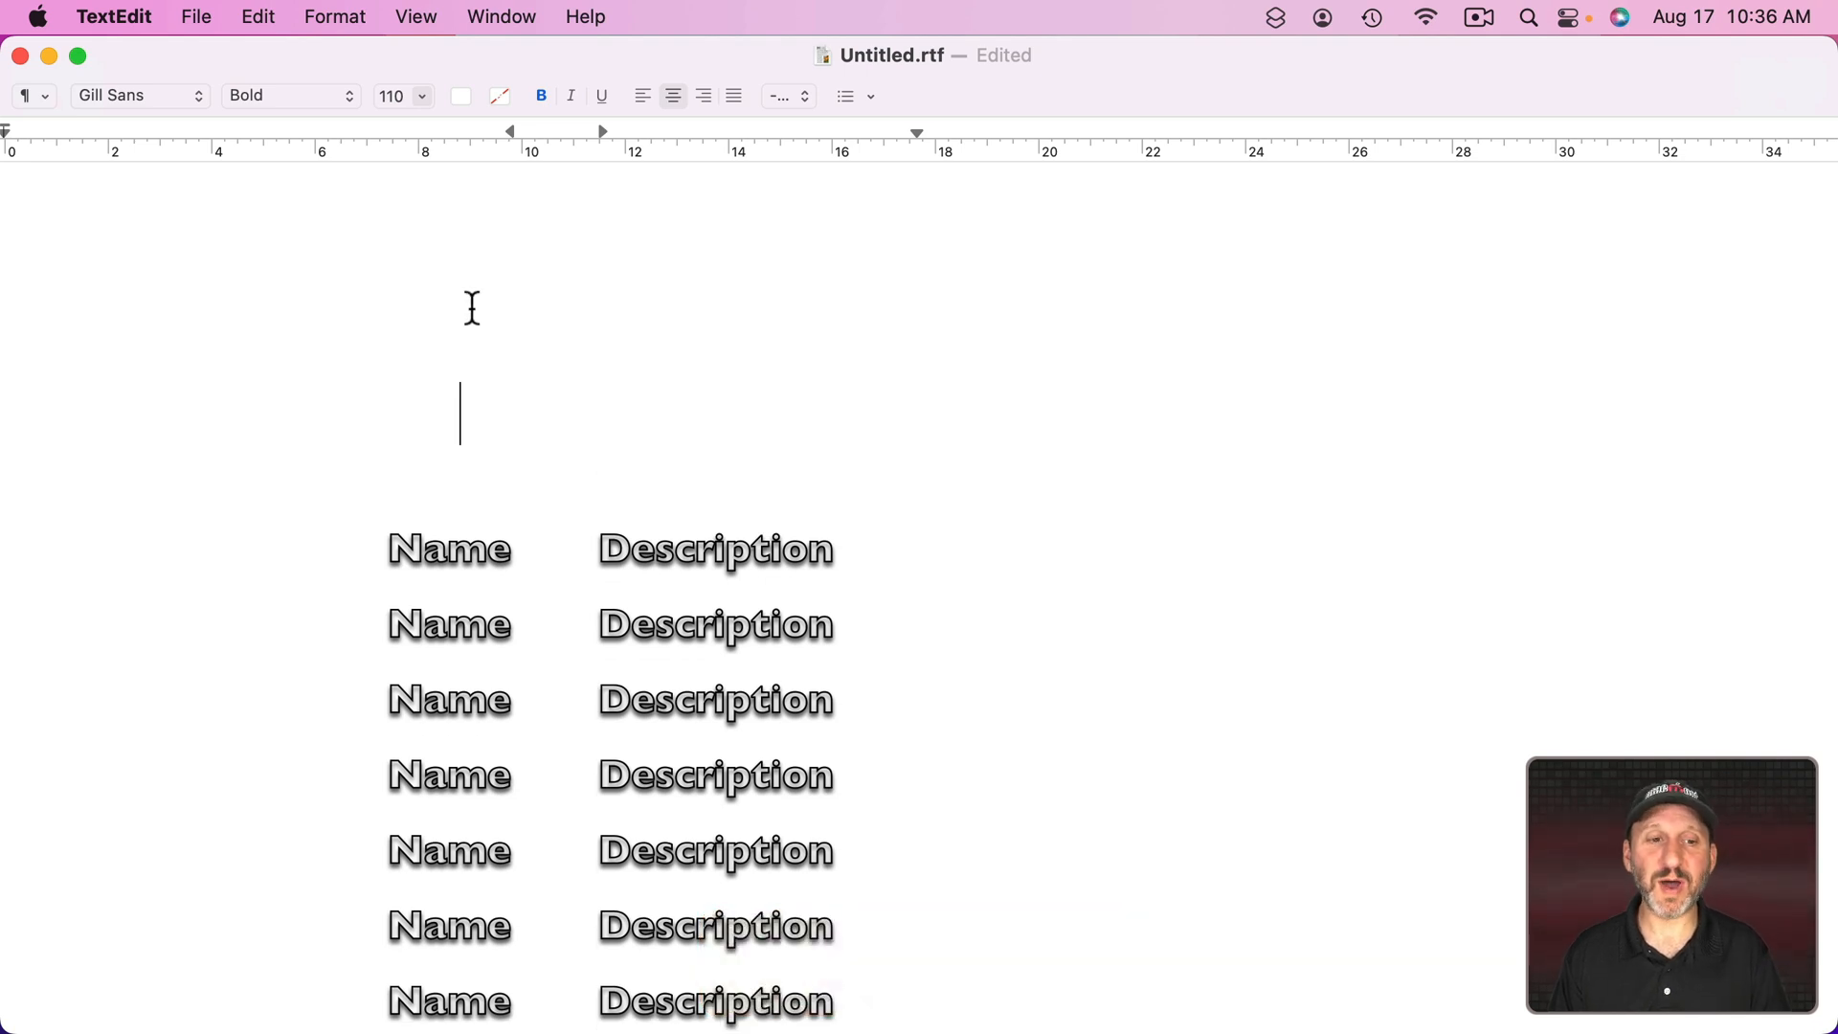
pyautogui.doubleClick(438, 566)
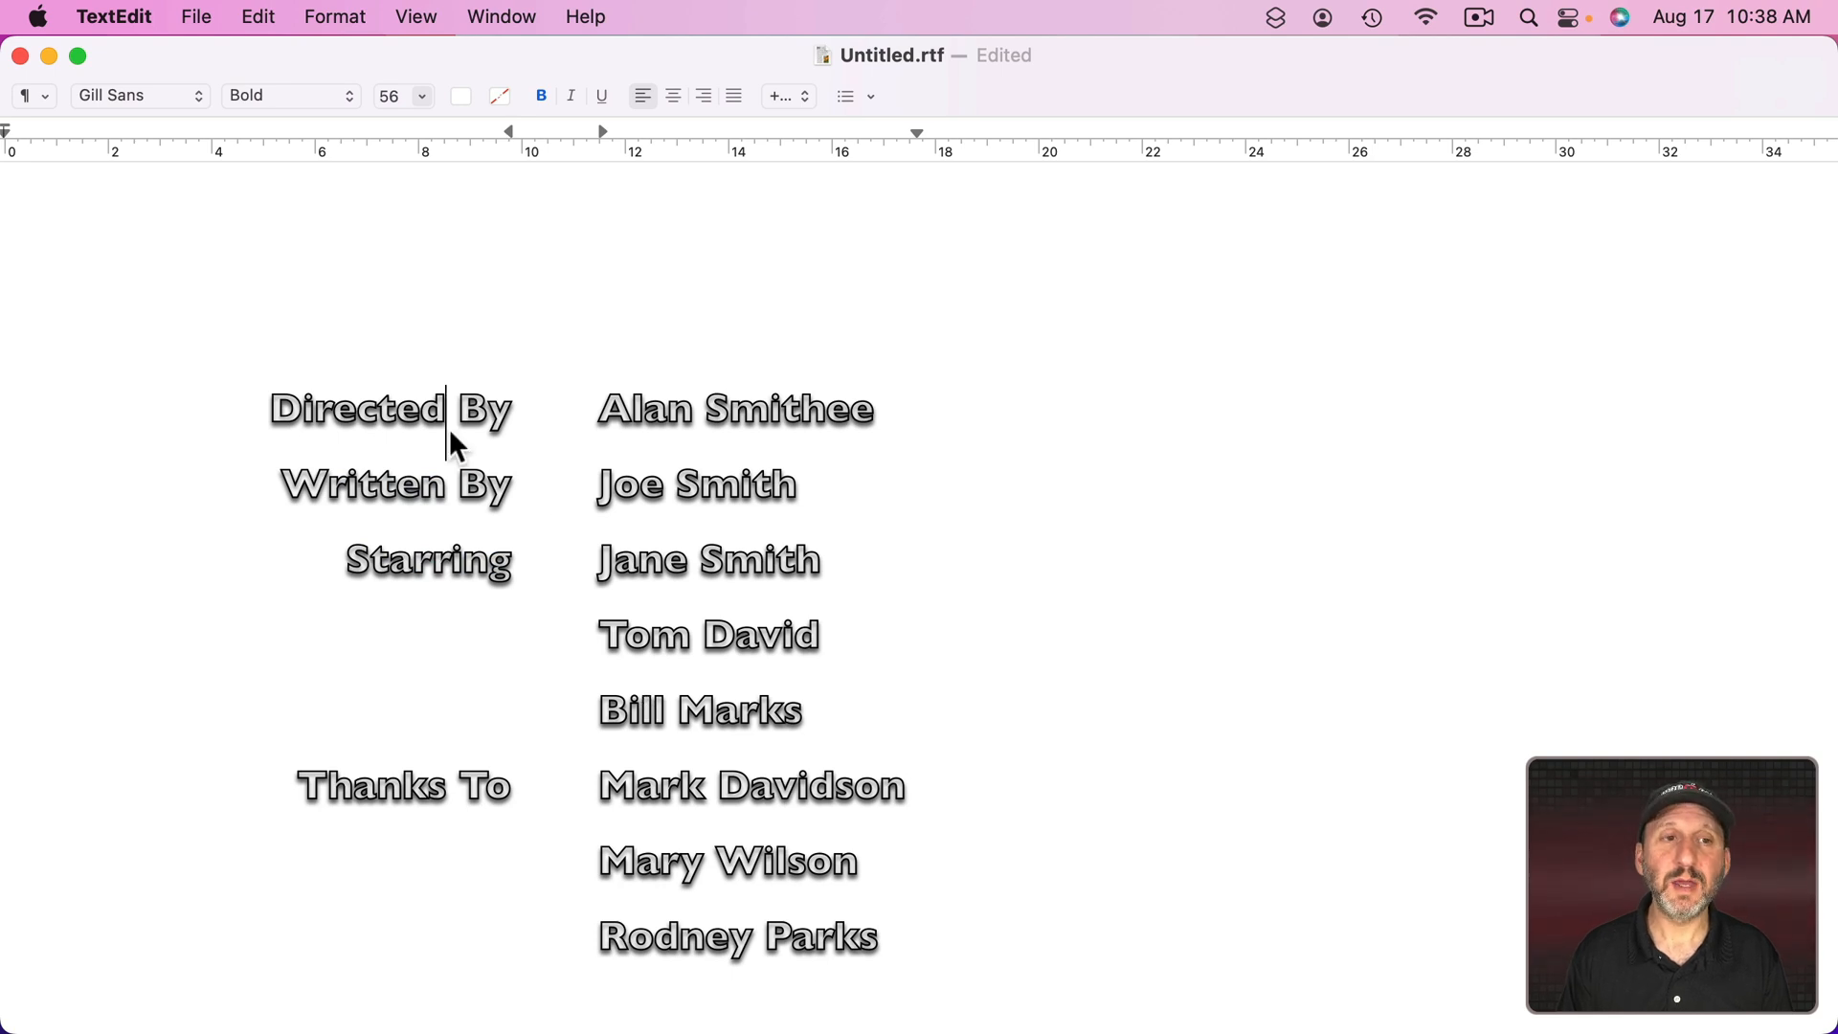
# Step: Change the font of all the credits text to Helvetica Neue
pyautogui.press('super+a')
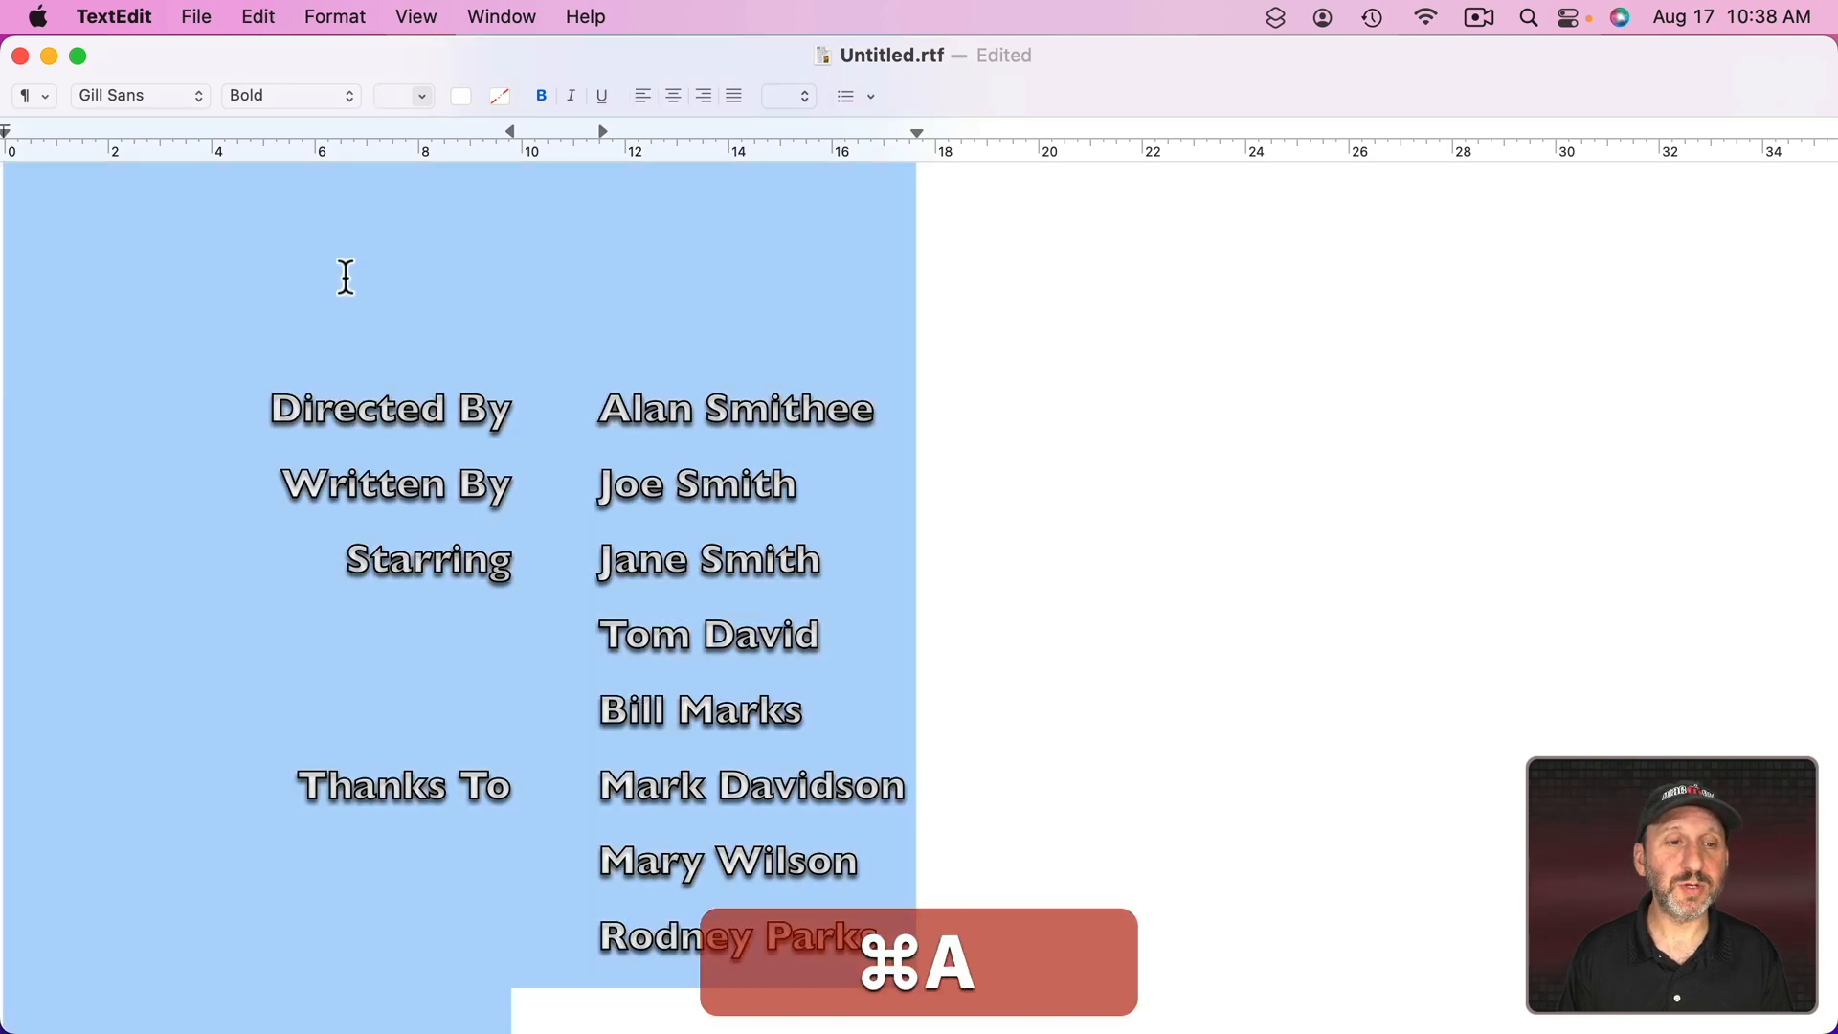
pyautogui.click(191, 93)
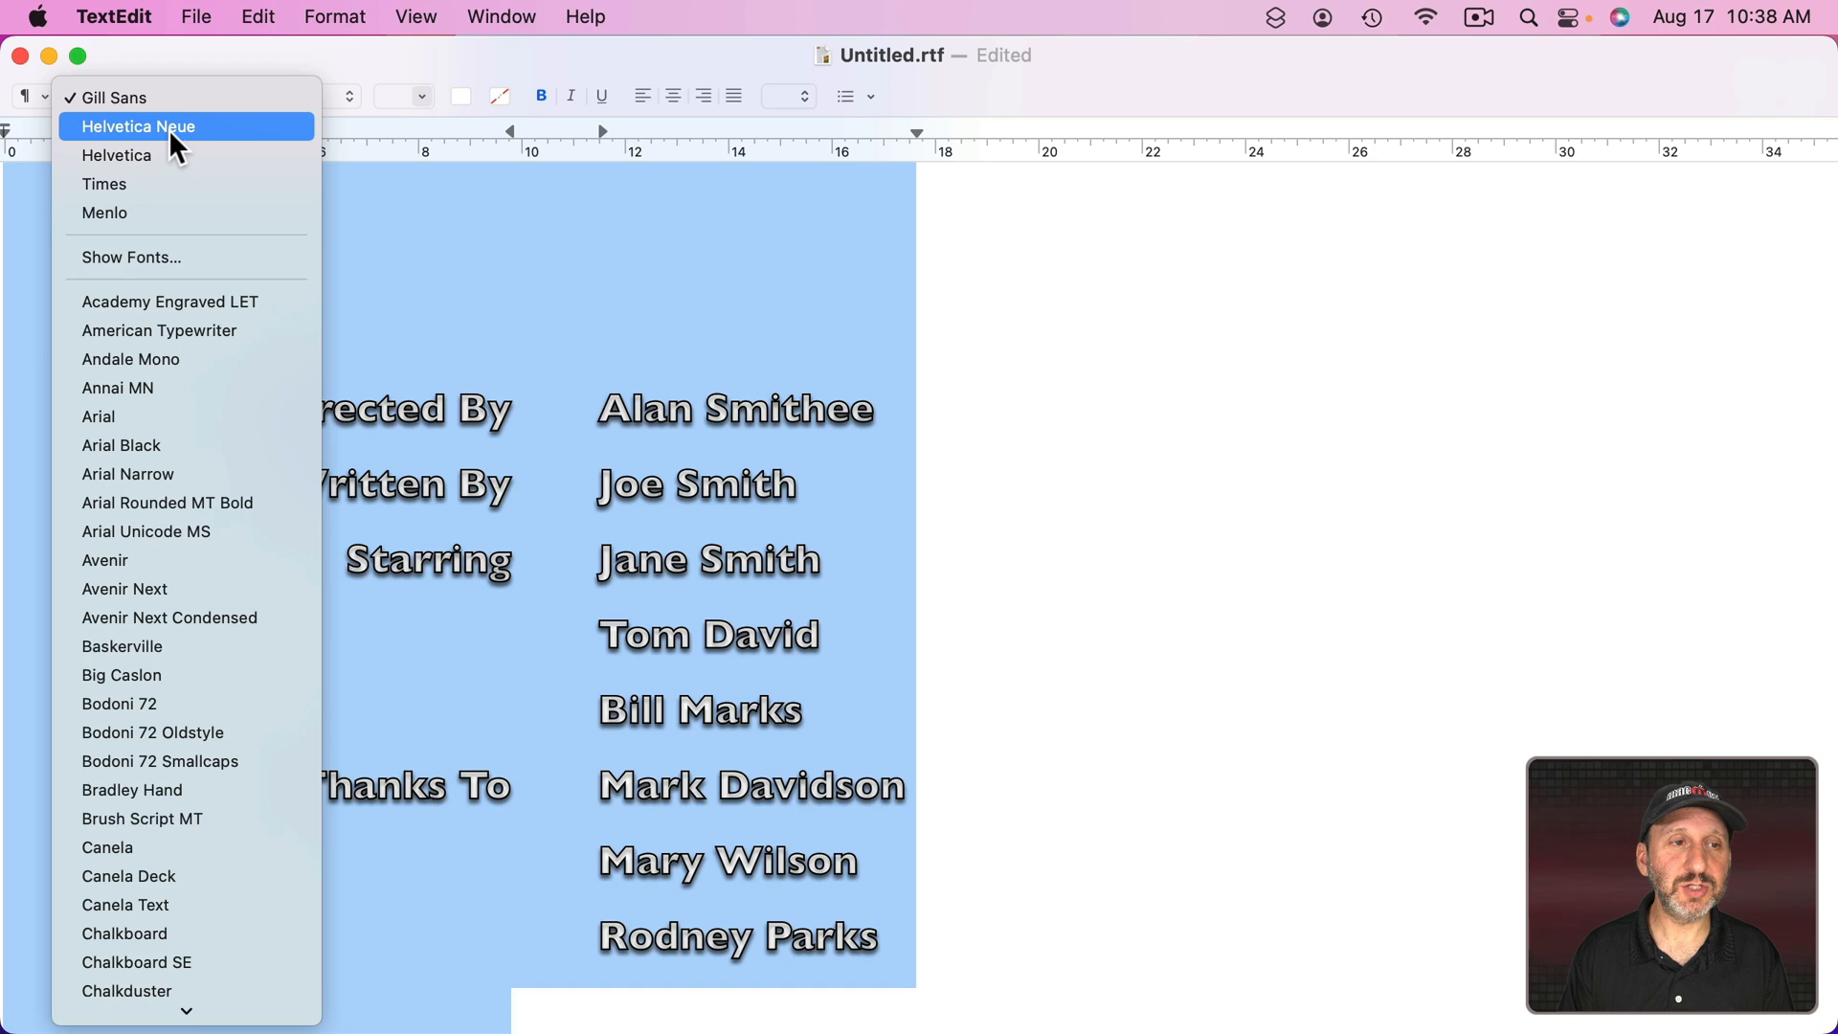
pyautogui.click(170, 129)
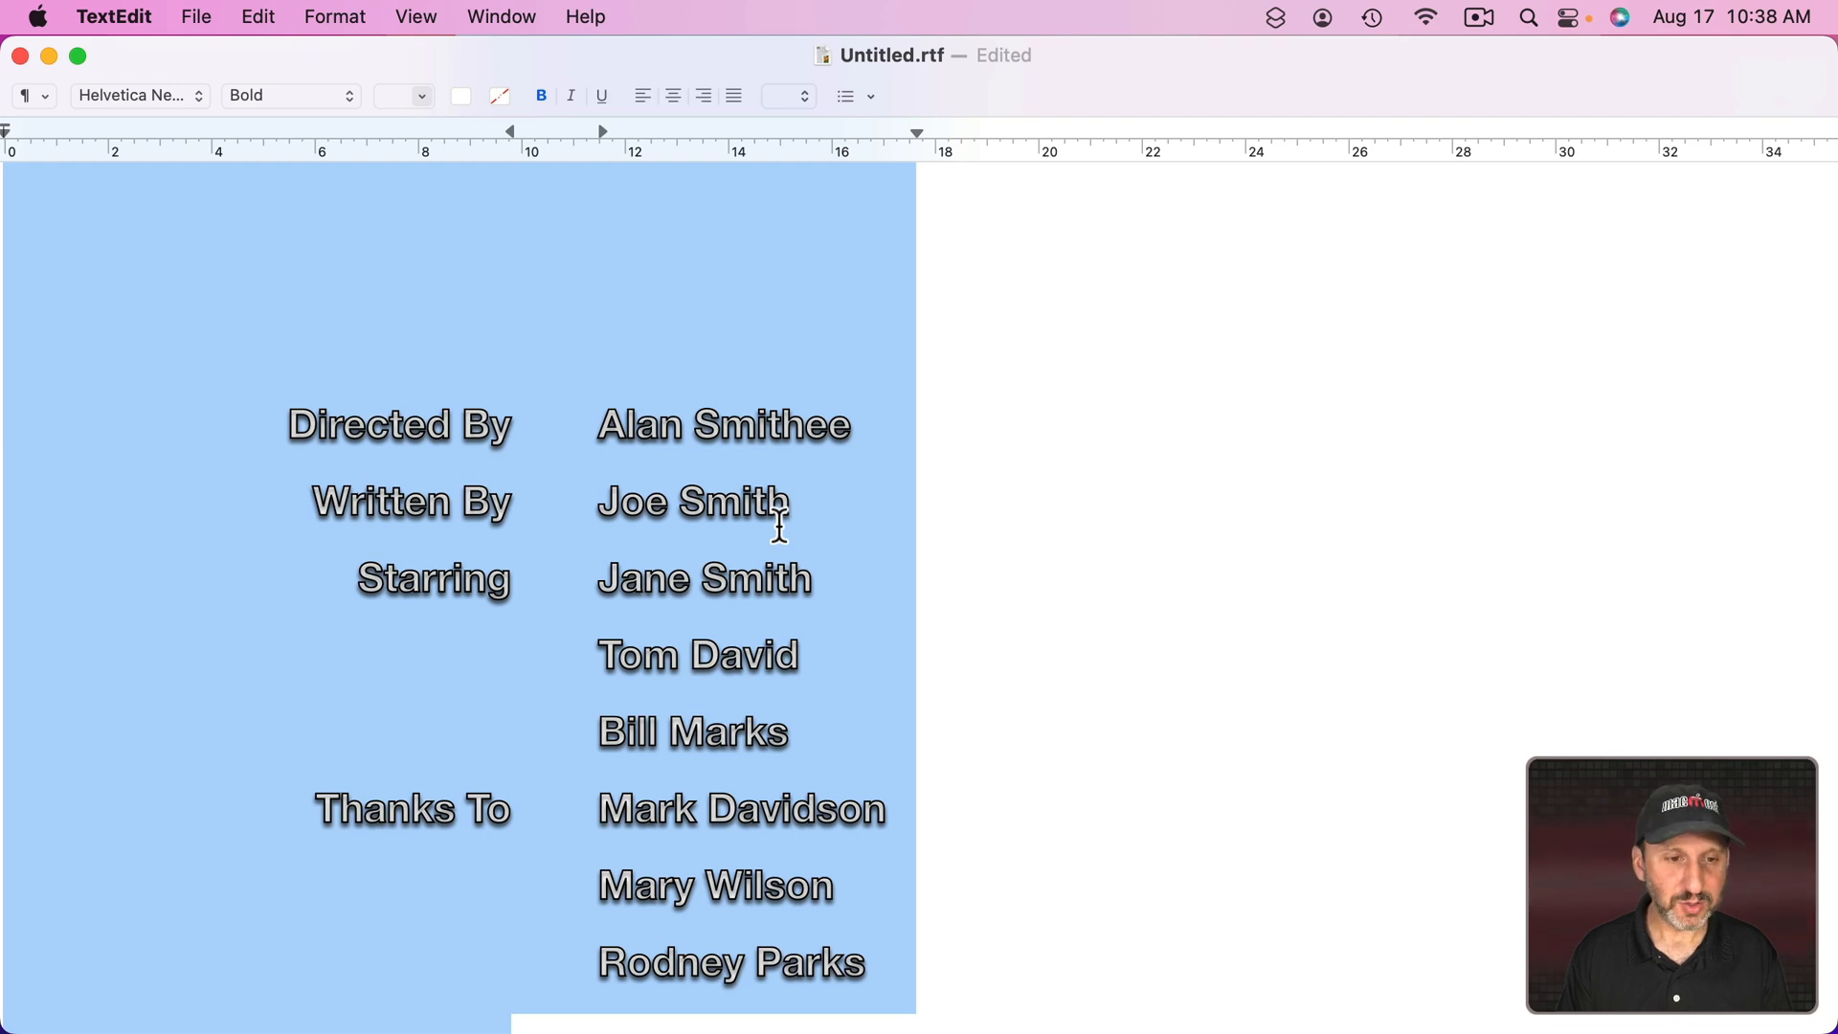
# Step: Copy all the credits, switch to iMovie, paste them over the Scrolling Credits title's placeholder text and preview the scroll
pyautogui.press('super+c')
pyautogui.press('super+Tab')
pyautogui.press('super+Tab')
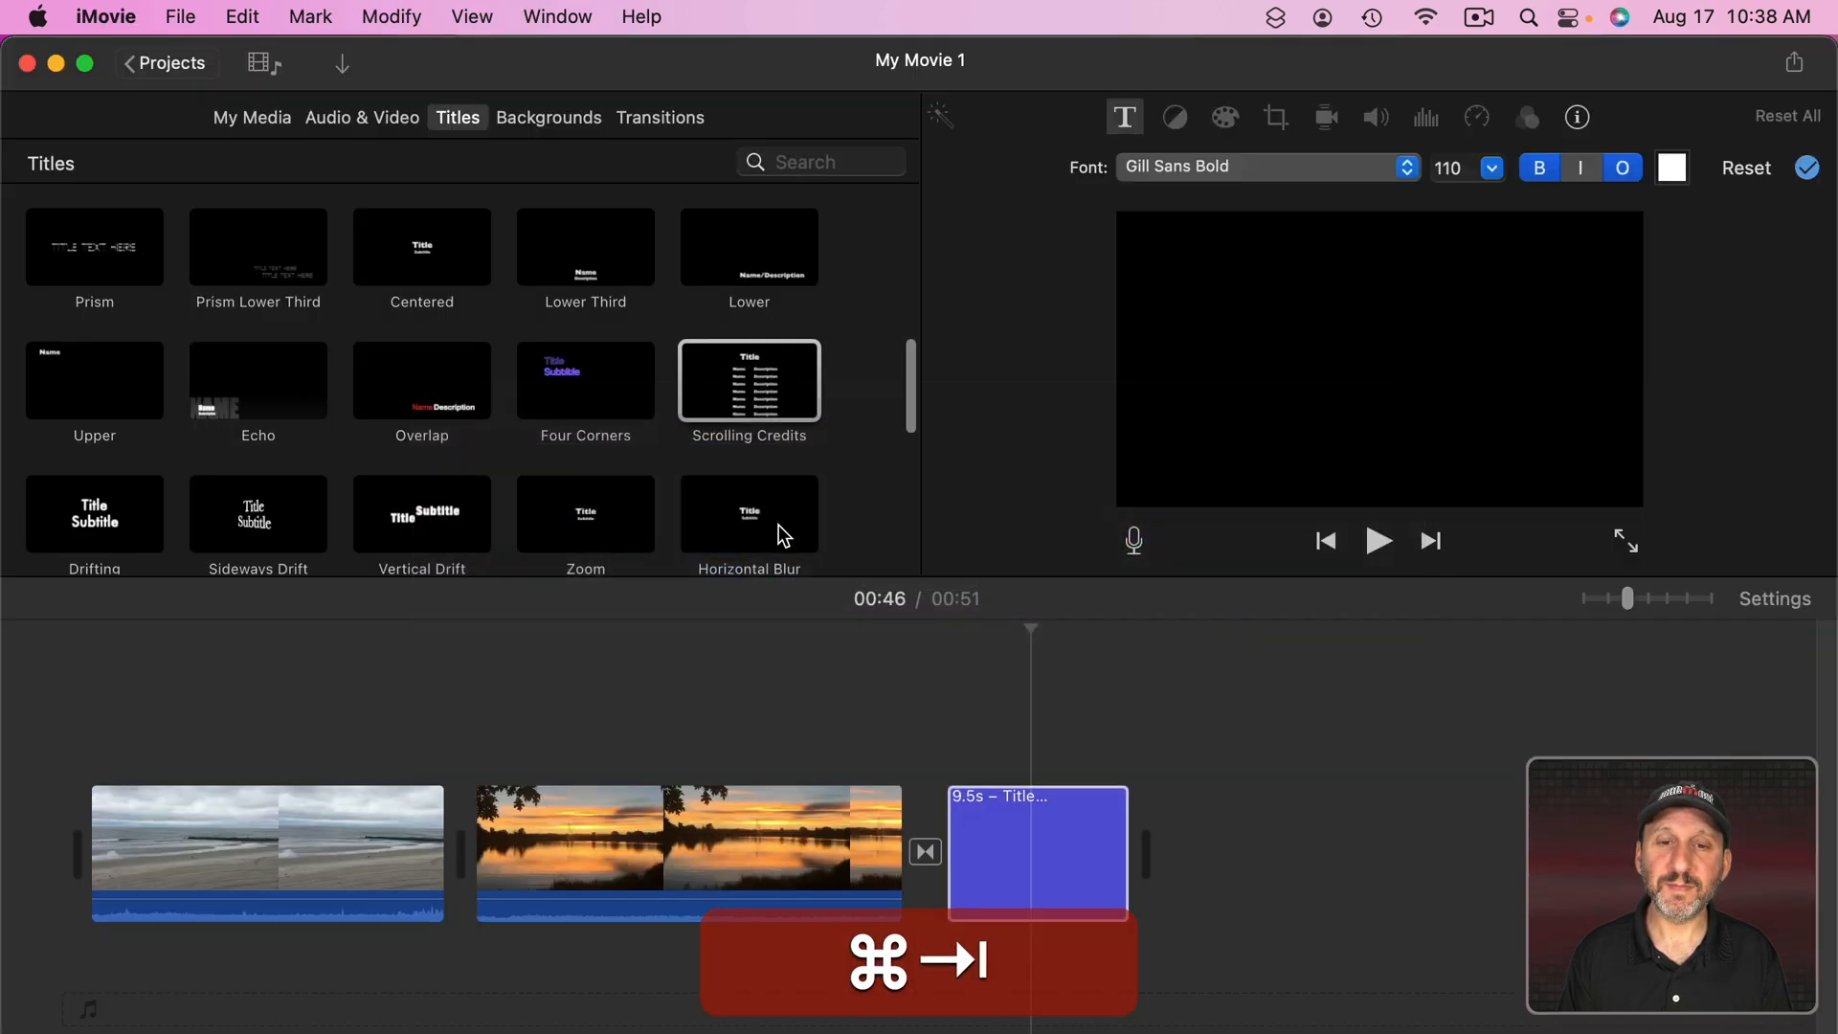
pyautogui.click(1025, 820)
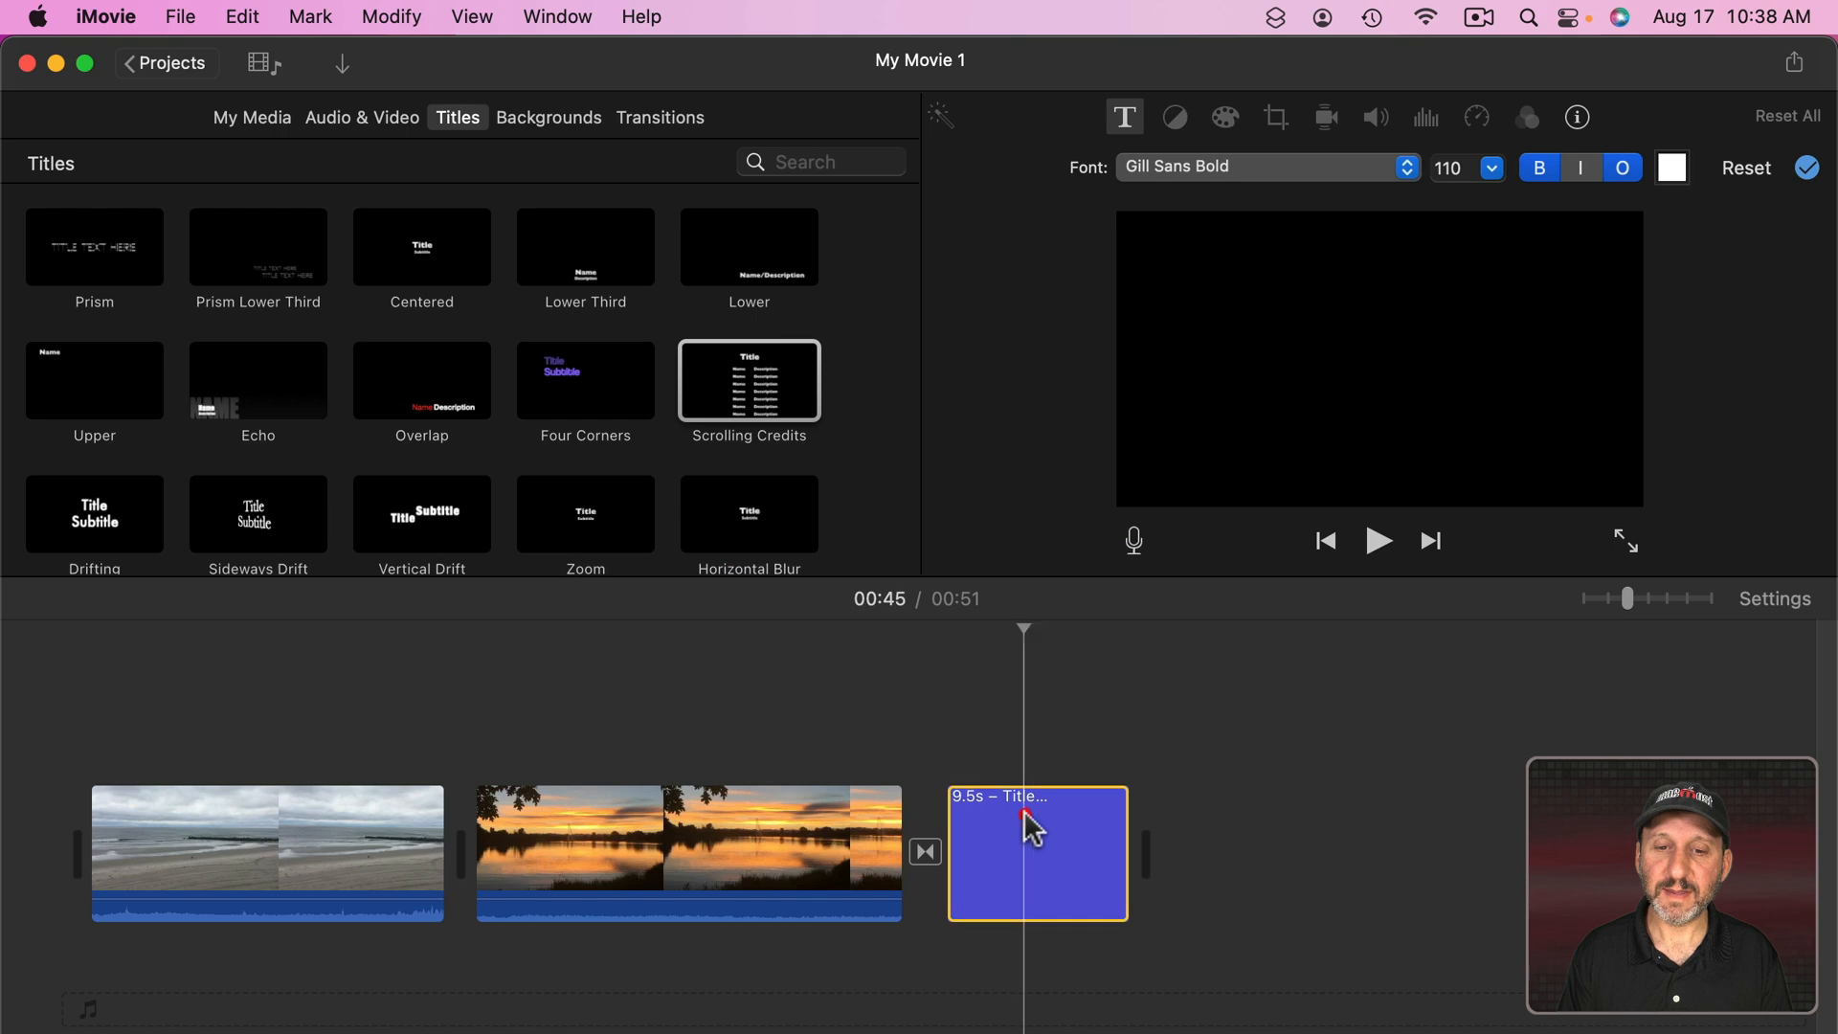
pyautogui.click(1318, 296)
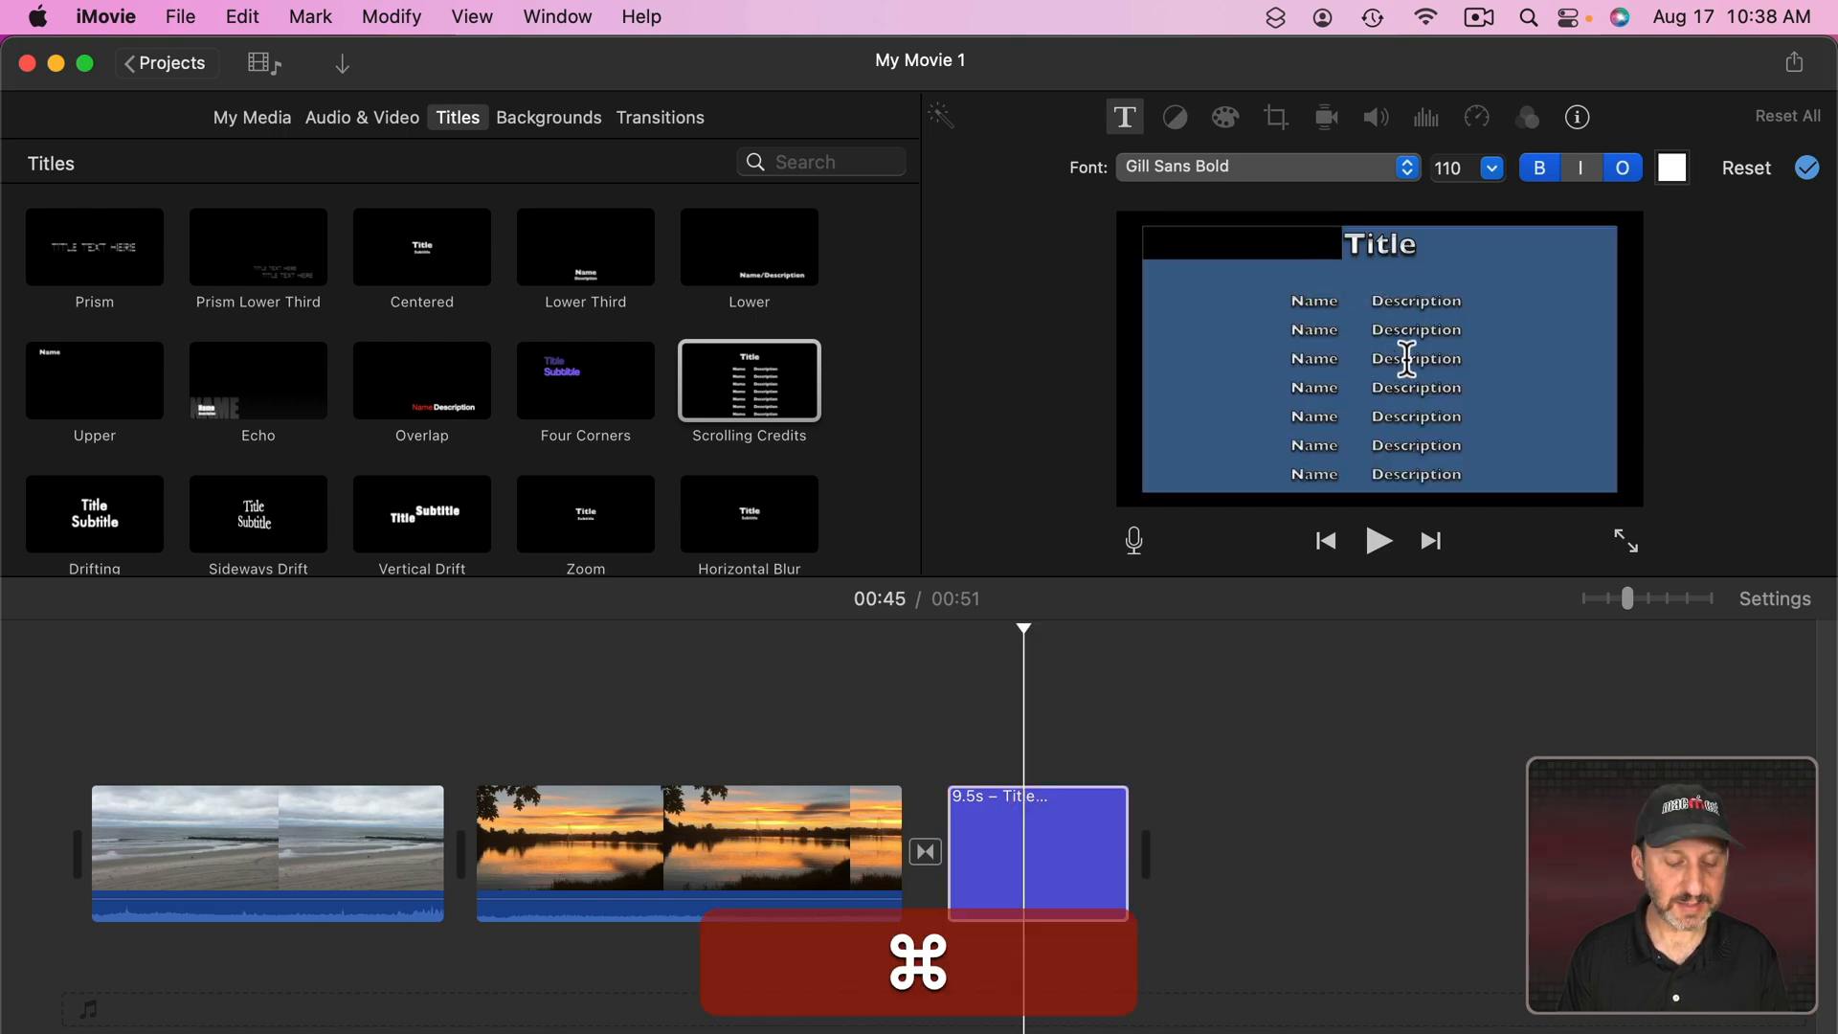
pyautogui.press('super+v')
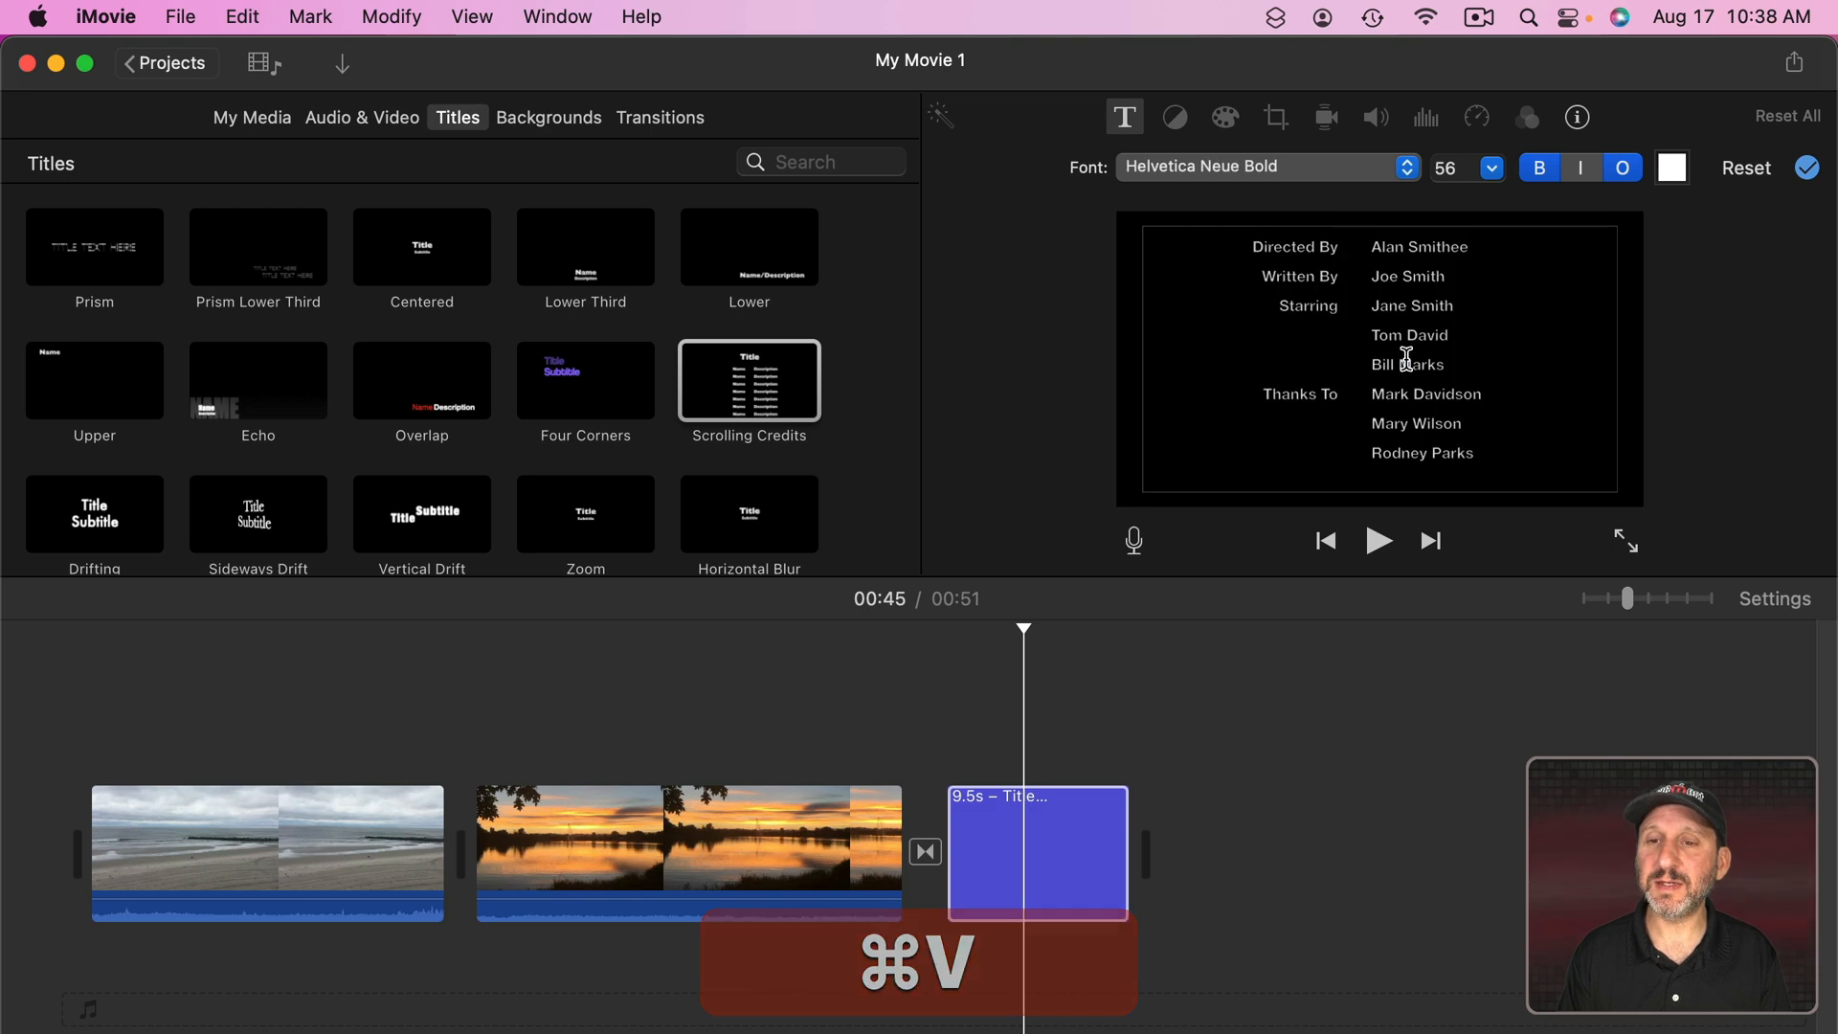
pyautogui.press('space')
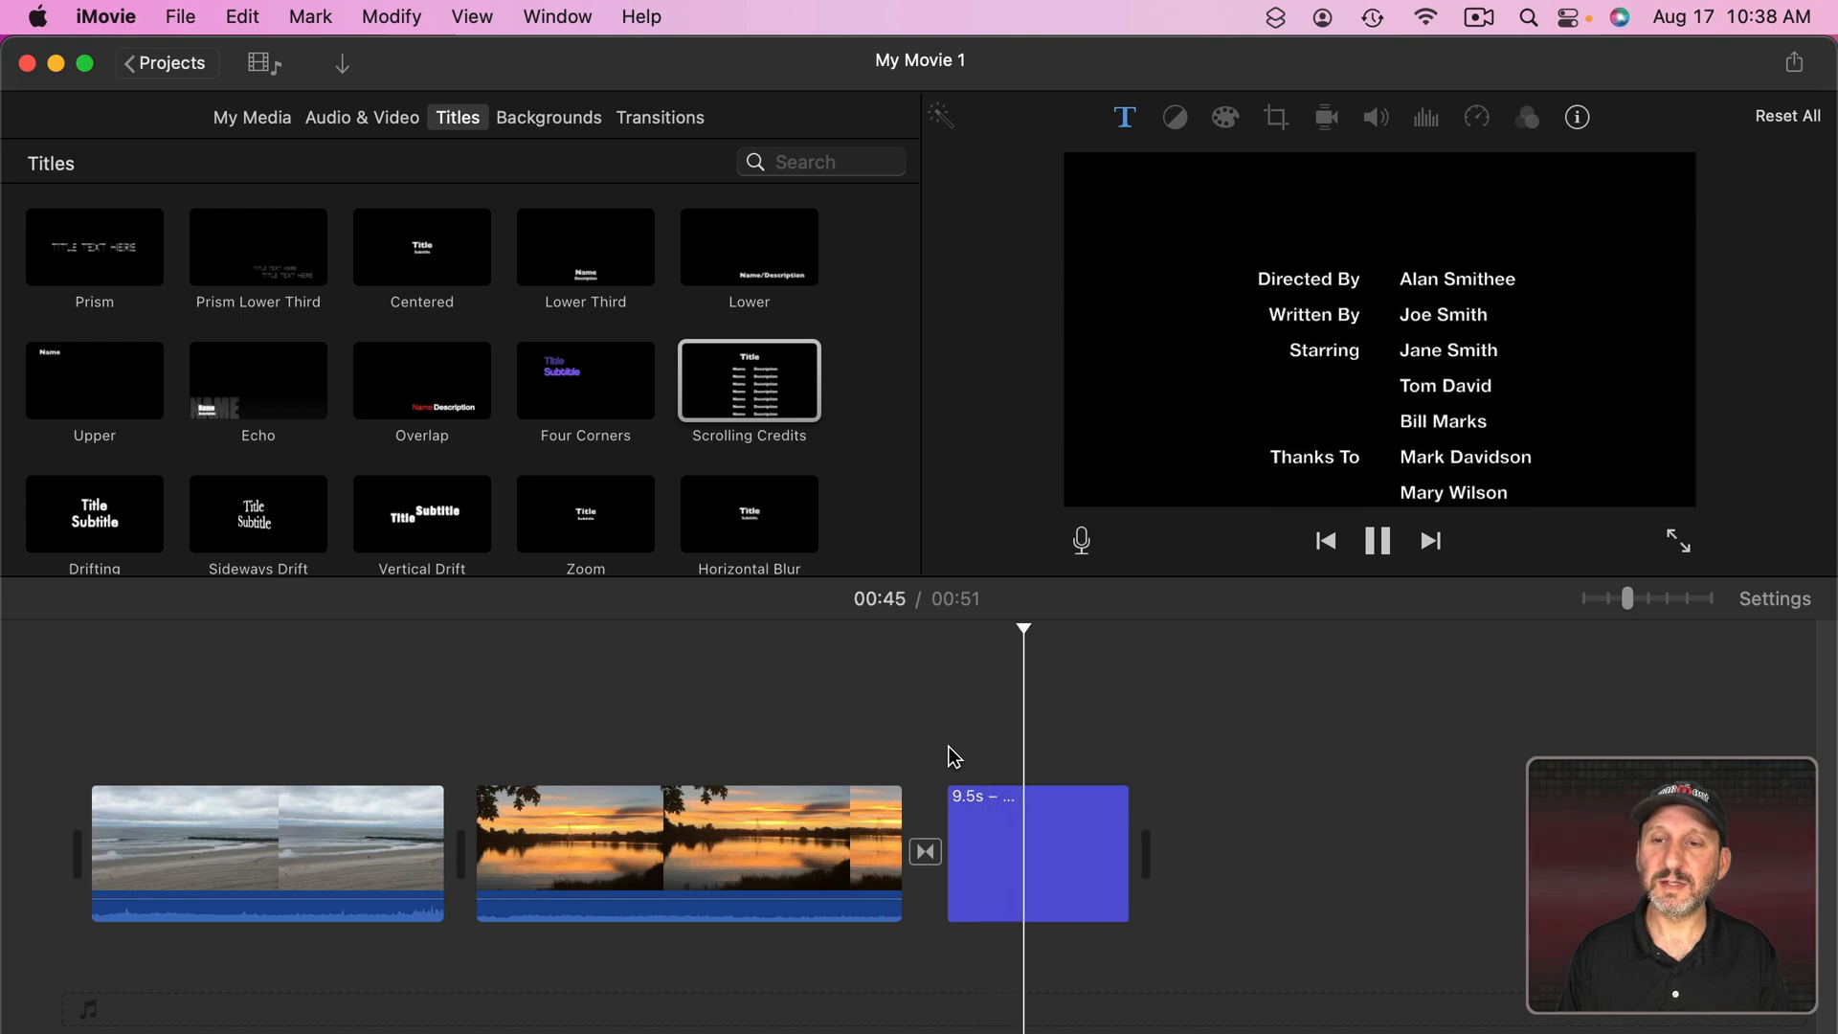
pyautogui.press('space')
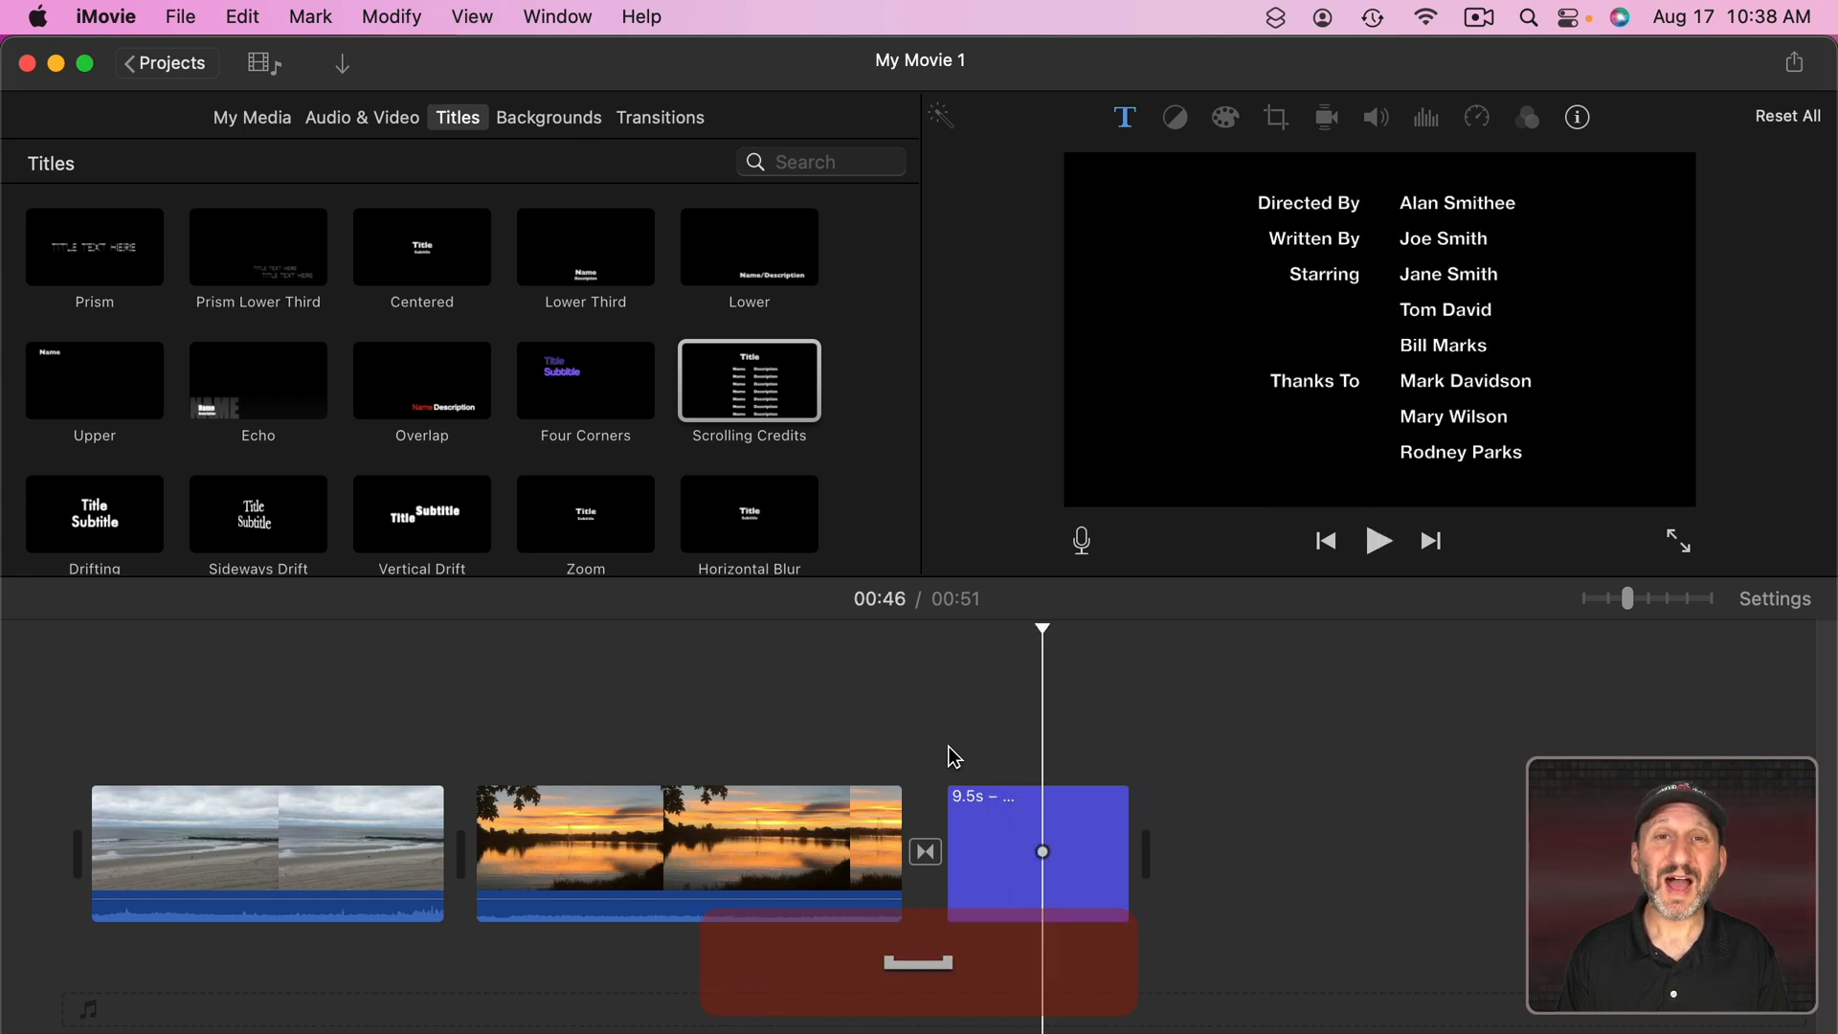
# Step: Switch to TextEdit, start saving the credits document as End Credits.rtf on the Desktop, and cancel the save
pyautogui.press('super+Tab')
pyautogui.click(1289, 814)
pyautogui.press('super+s')
pyautogui.write('End Credits.rtf')
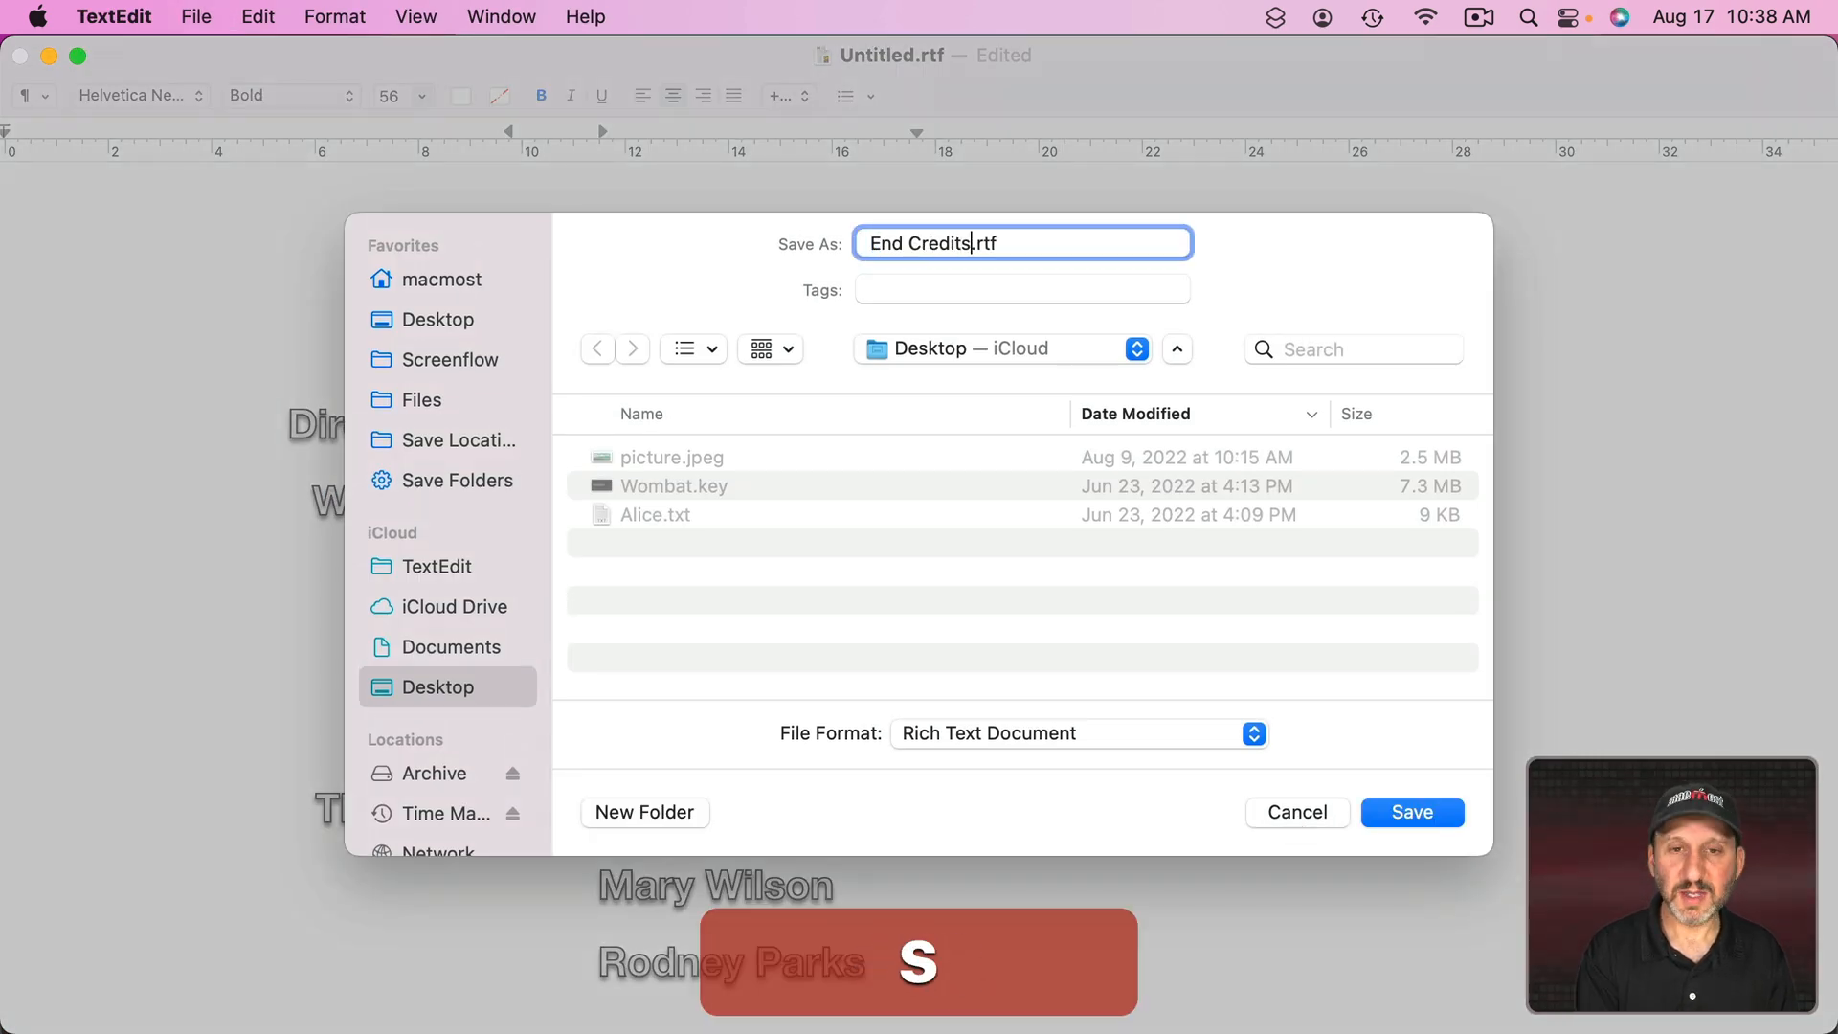
pyautogui.click(1288, 812)
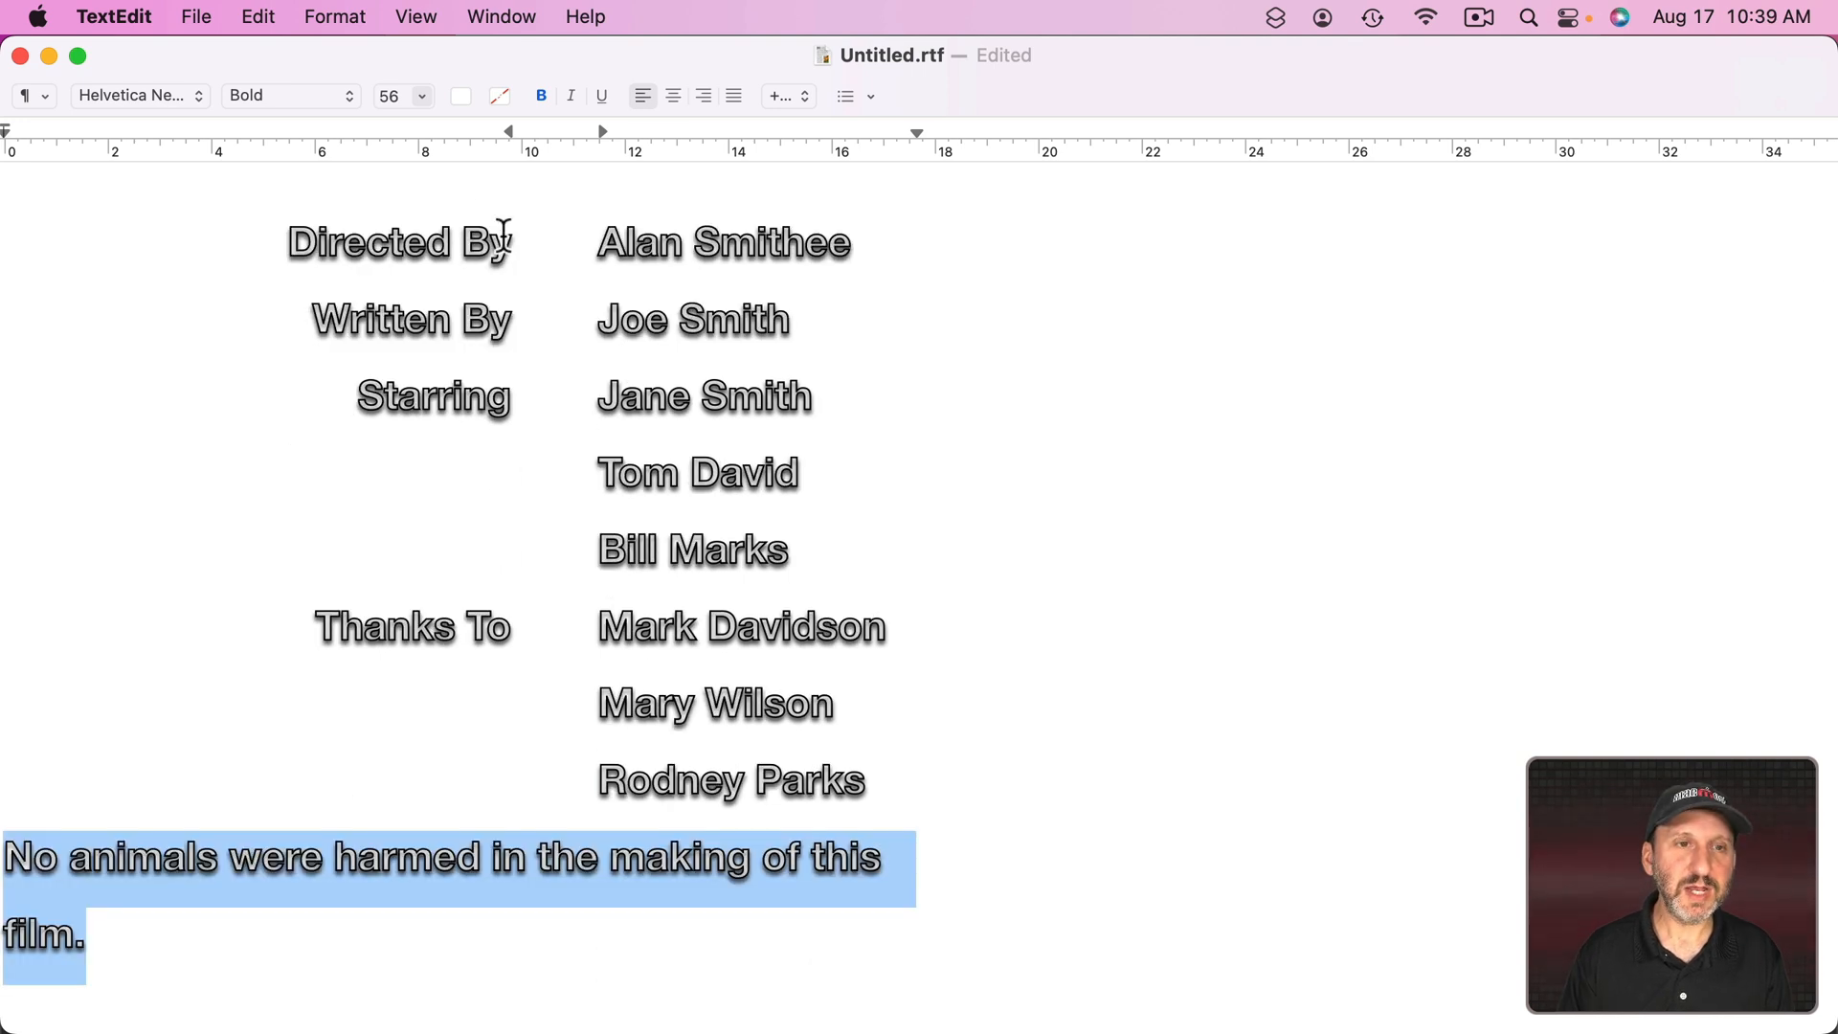
# Step: Set the closing line "No animals were harmed in the making of this film." to size 36, center it and insert blank lines above it
pyautogui.click(423, 96)
pyautogui.click(392, 317)
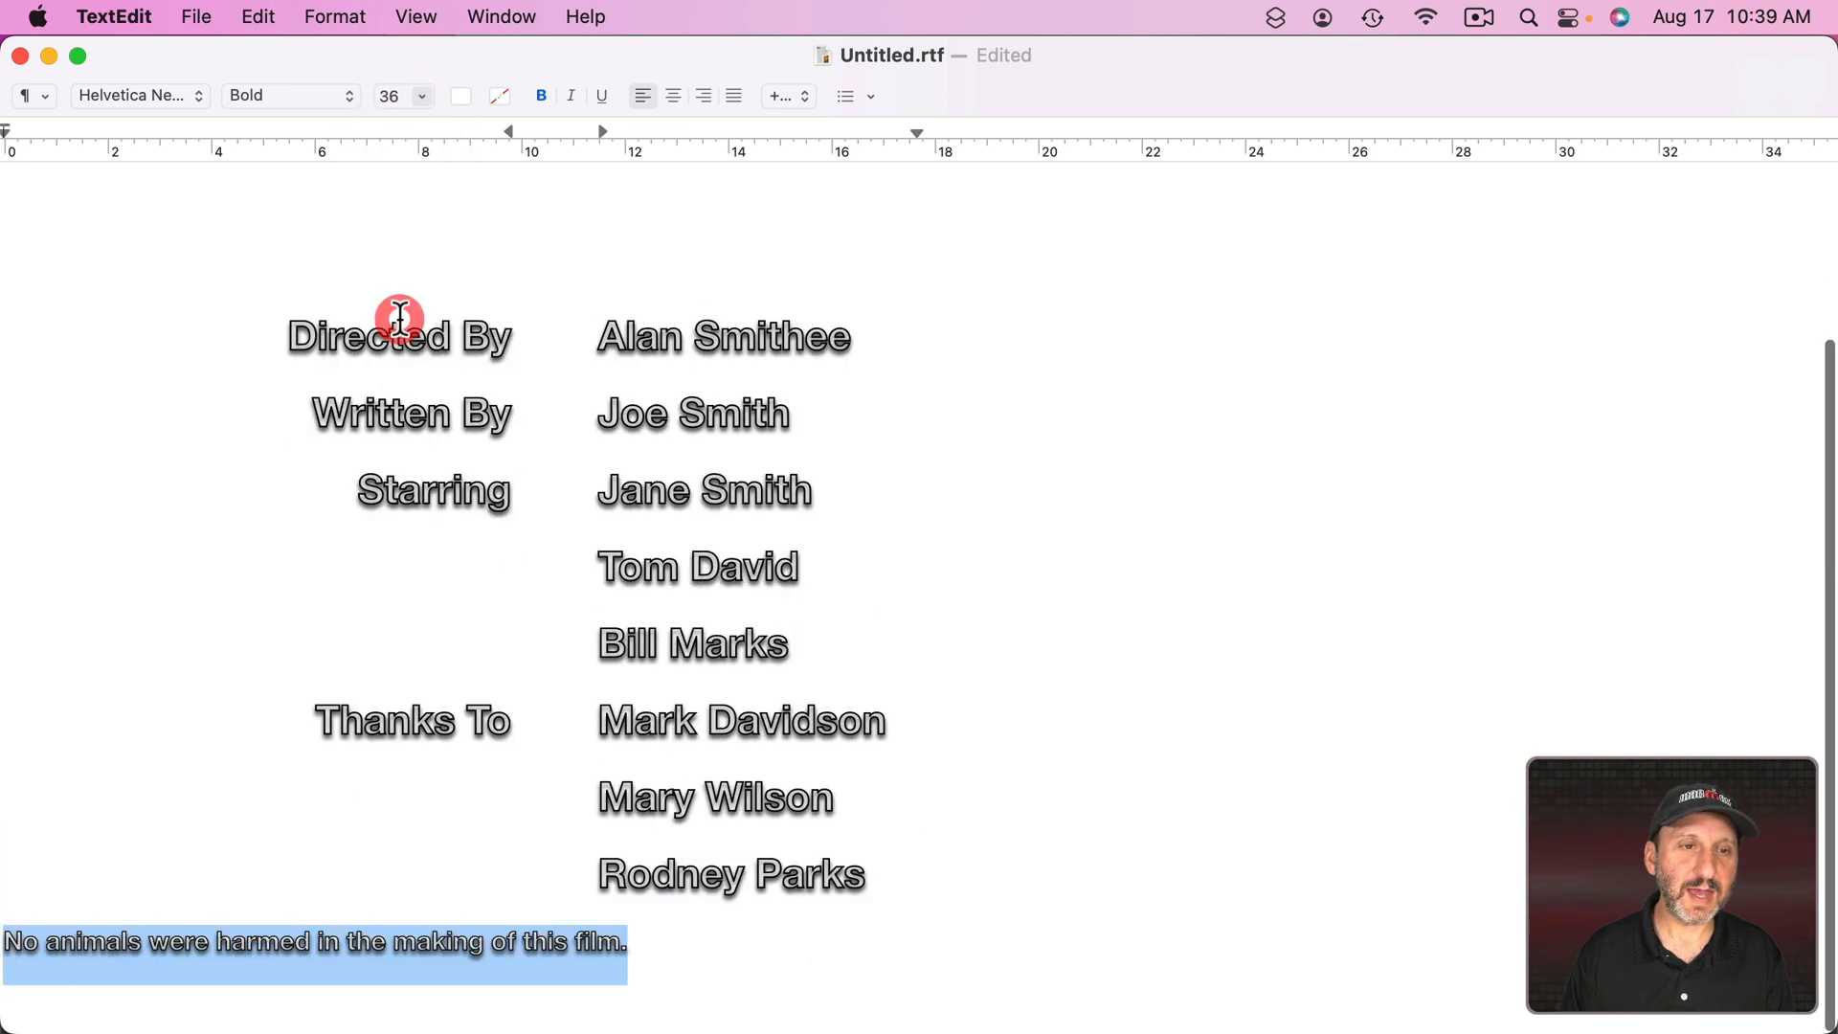
pyautogui.click(674, 96)
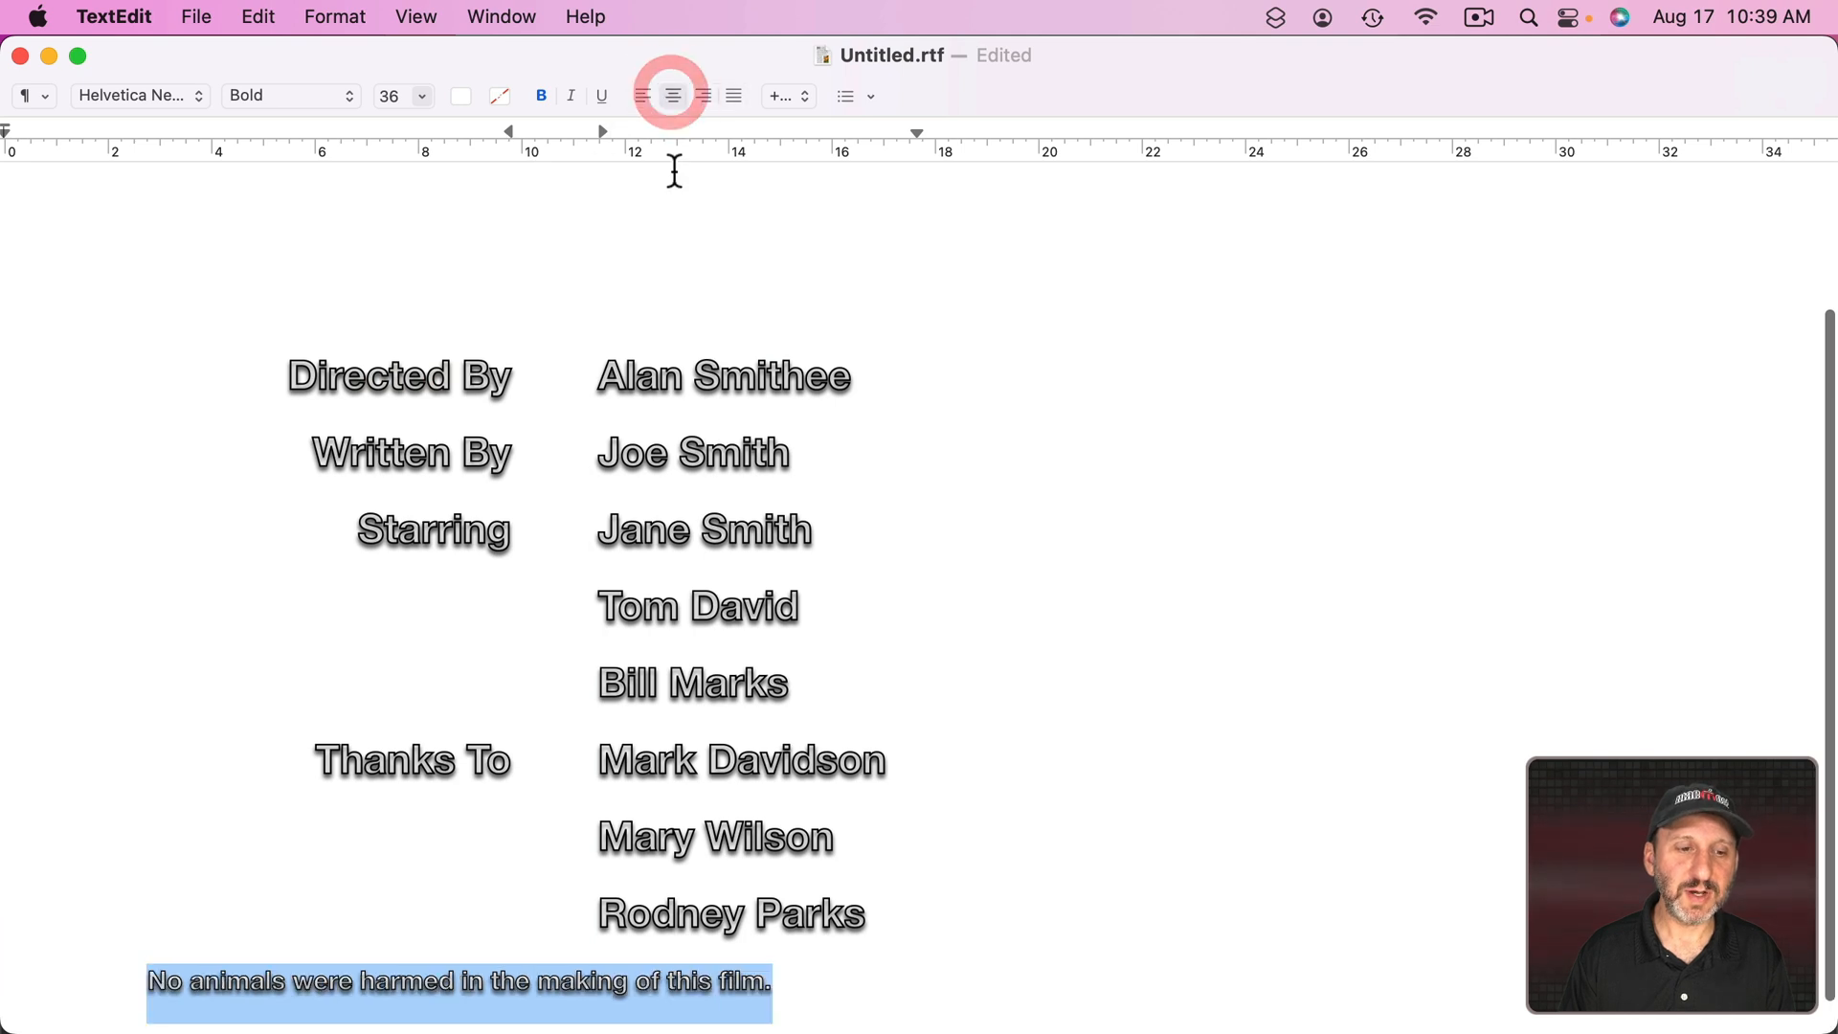
pyautogui.click(616, 641)
pyautogui.press('Return')
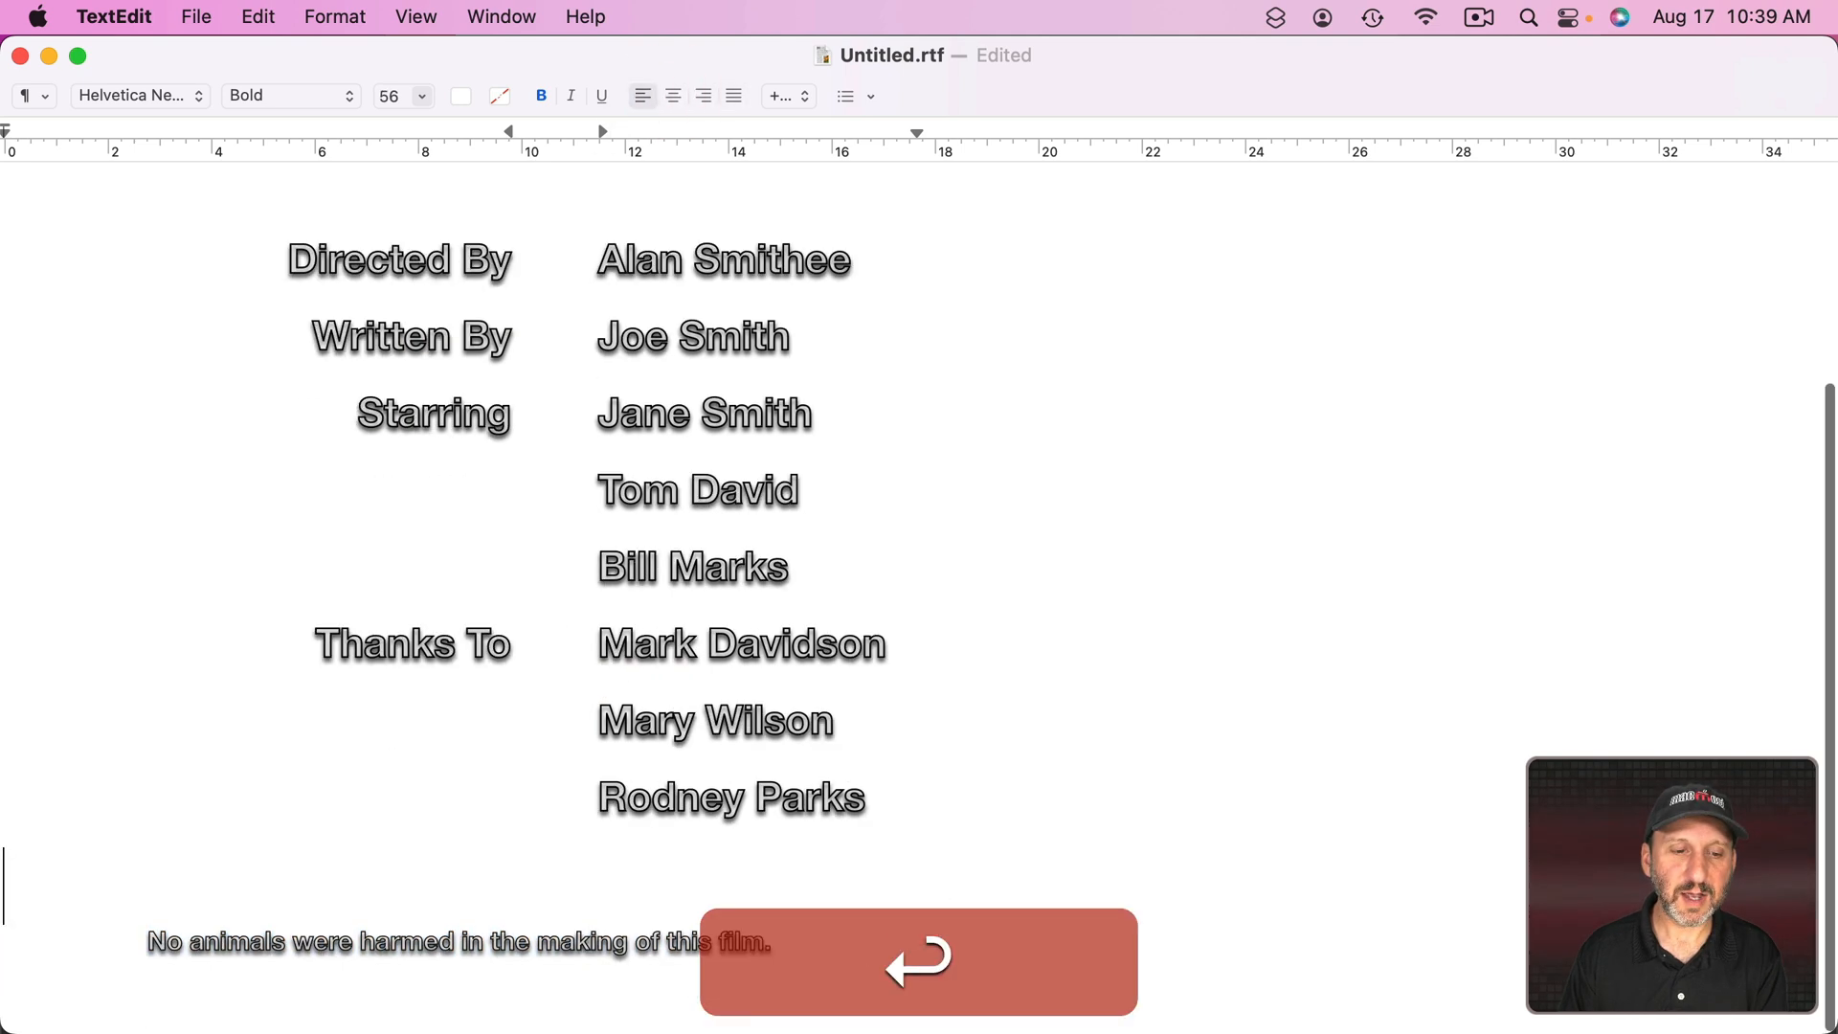
pyautogui.press('Return')
# Step: Copy the whole credits document, switch to iMovie, replace the text of the scrolling title with it and play the credits
pyautogui.press('super+a')
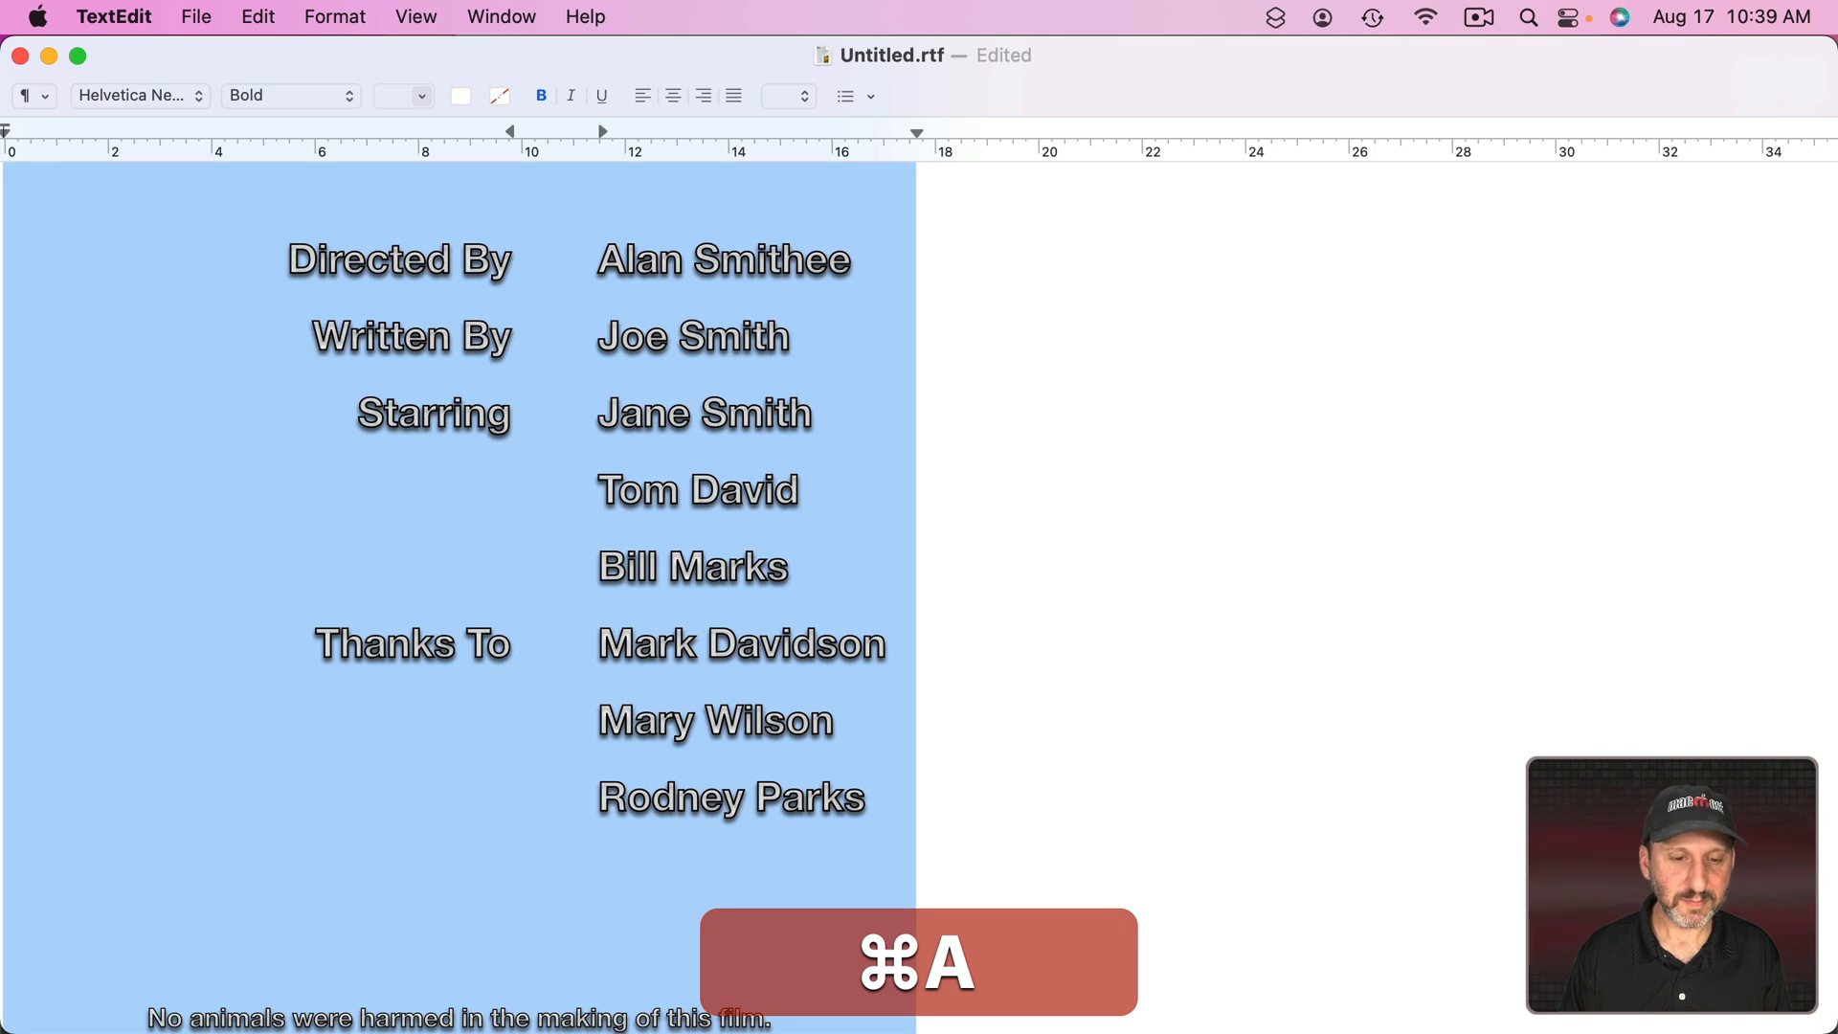
pyautogui.press('super+c')
pyautogui.press('super+Tab')
pyautogui.click(1039, 804)
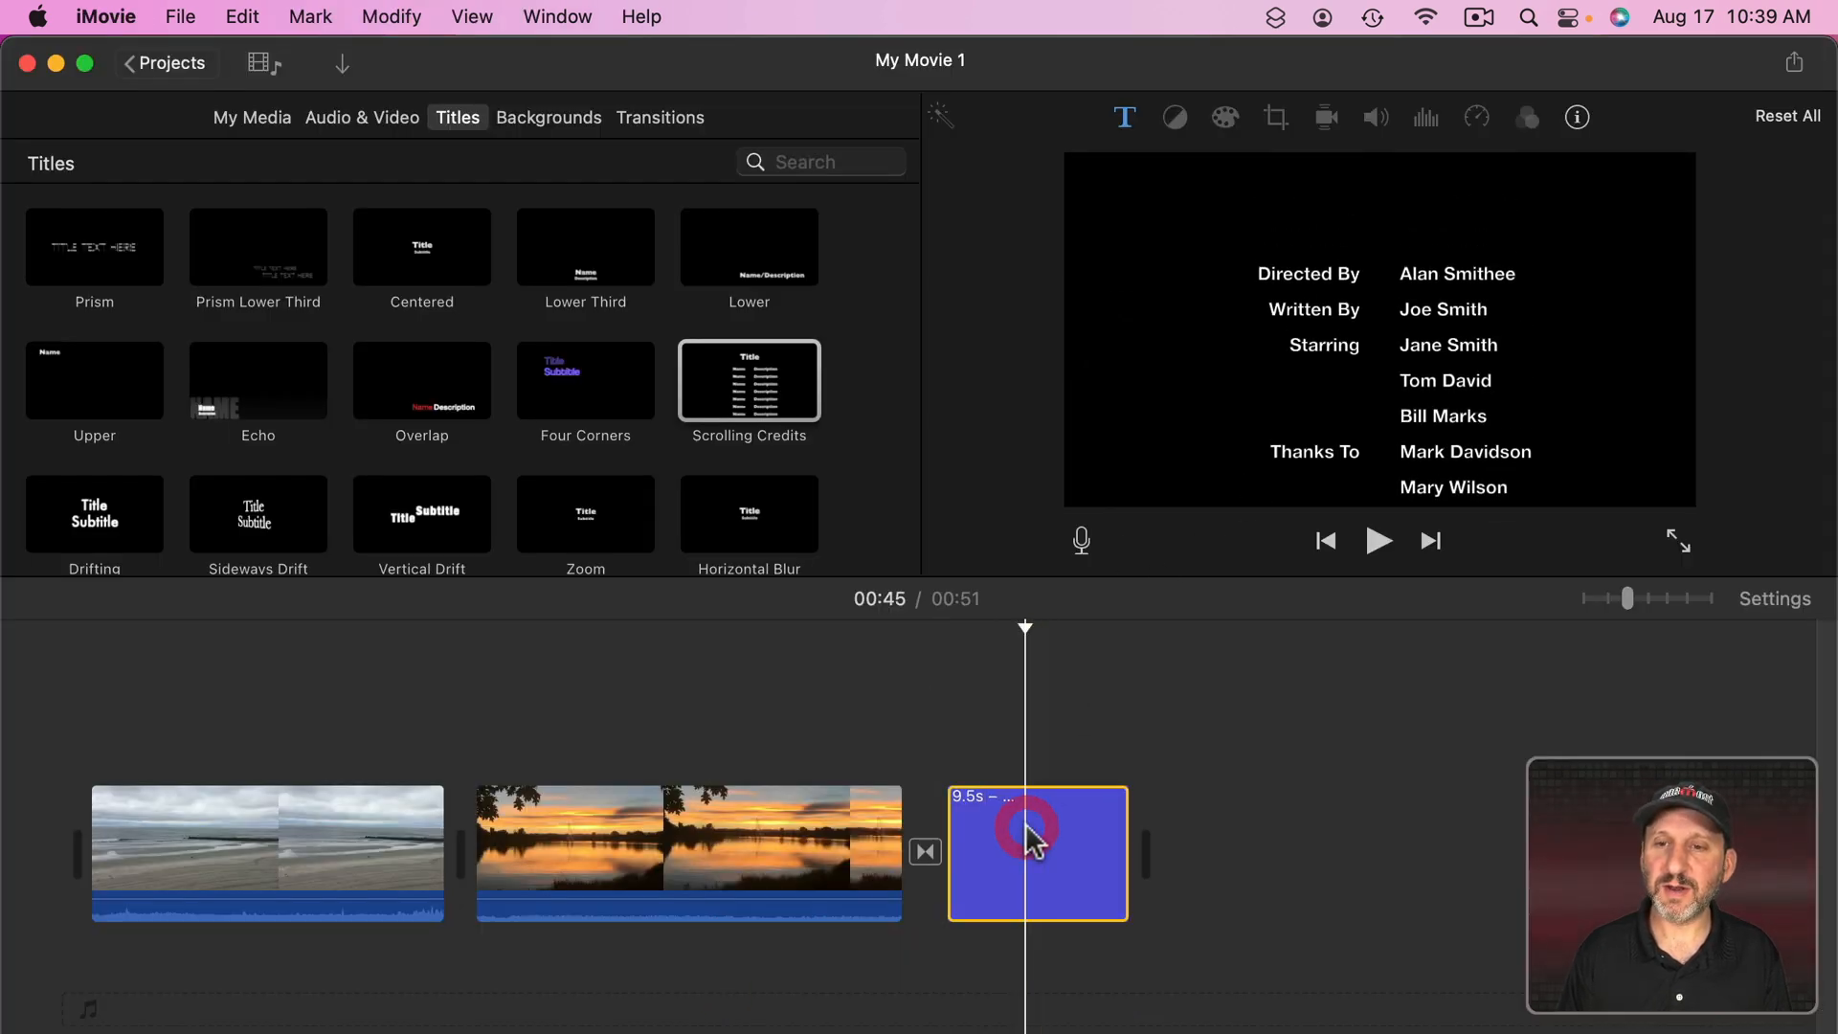
pyautogui.click(1321, 300)
pyautogui.press('super+a')
pyautogui.press('super+v')
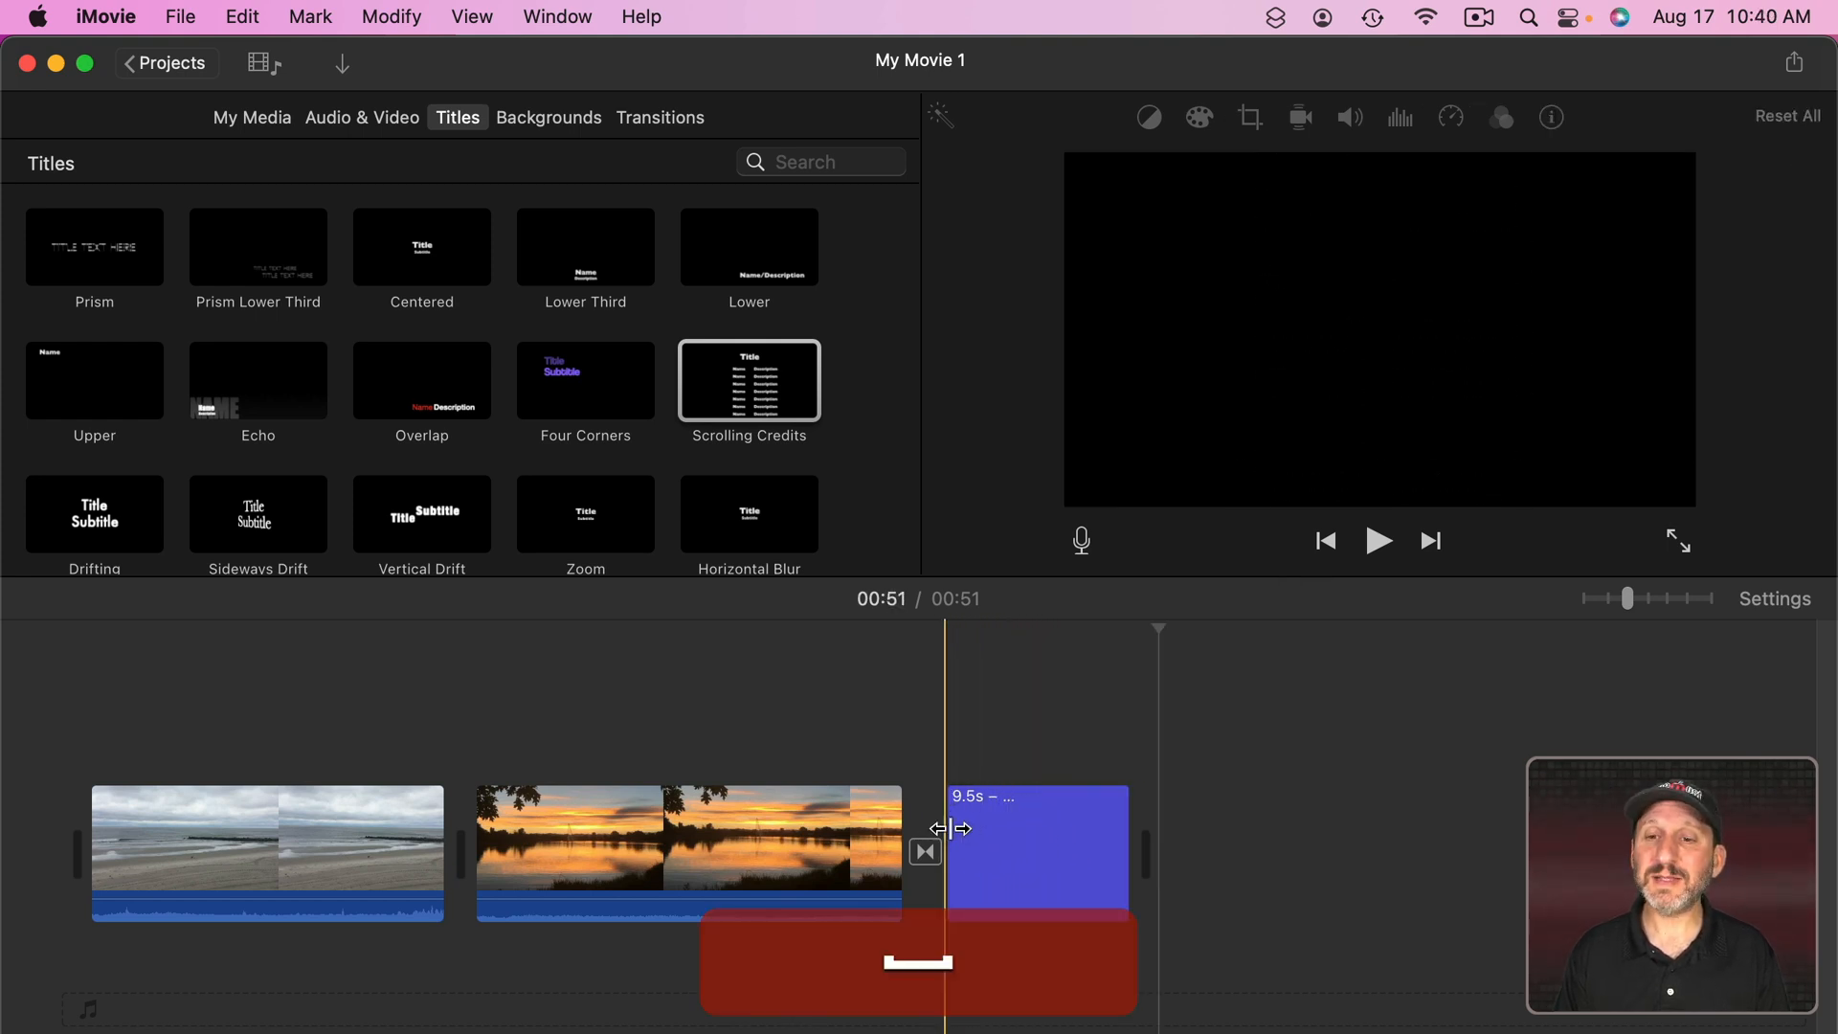
pyautogui.press('space')
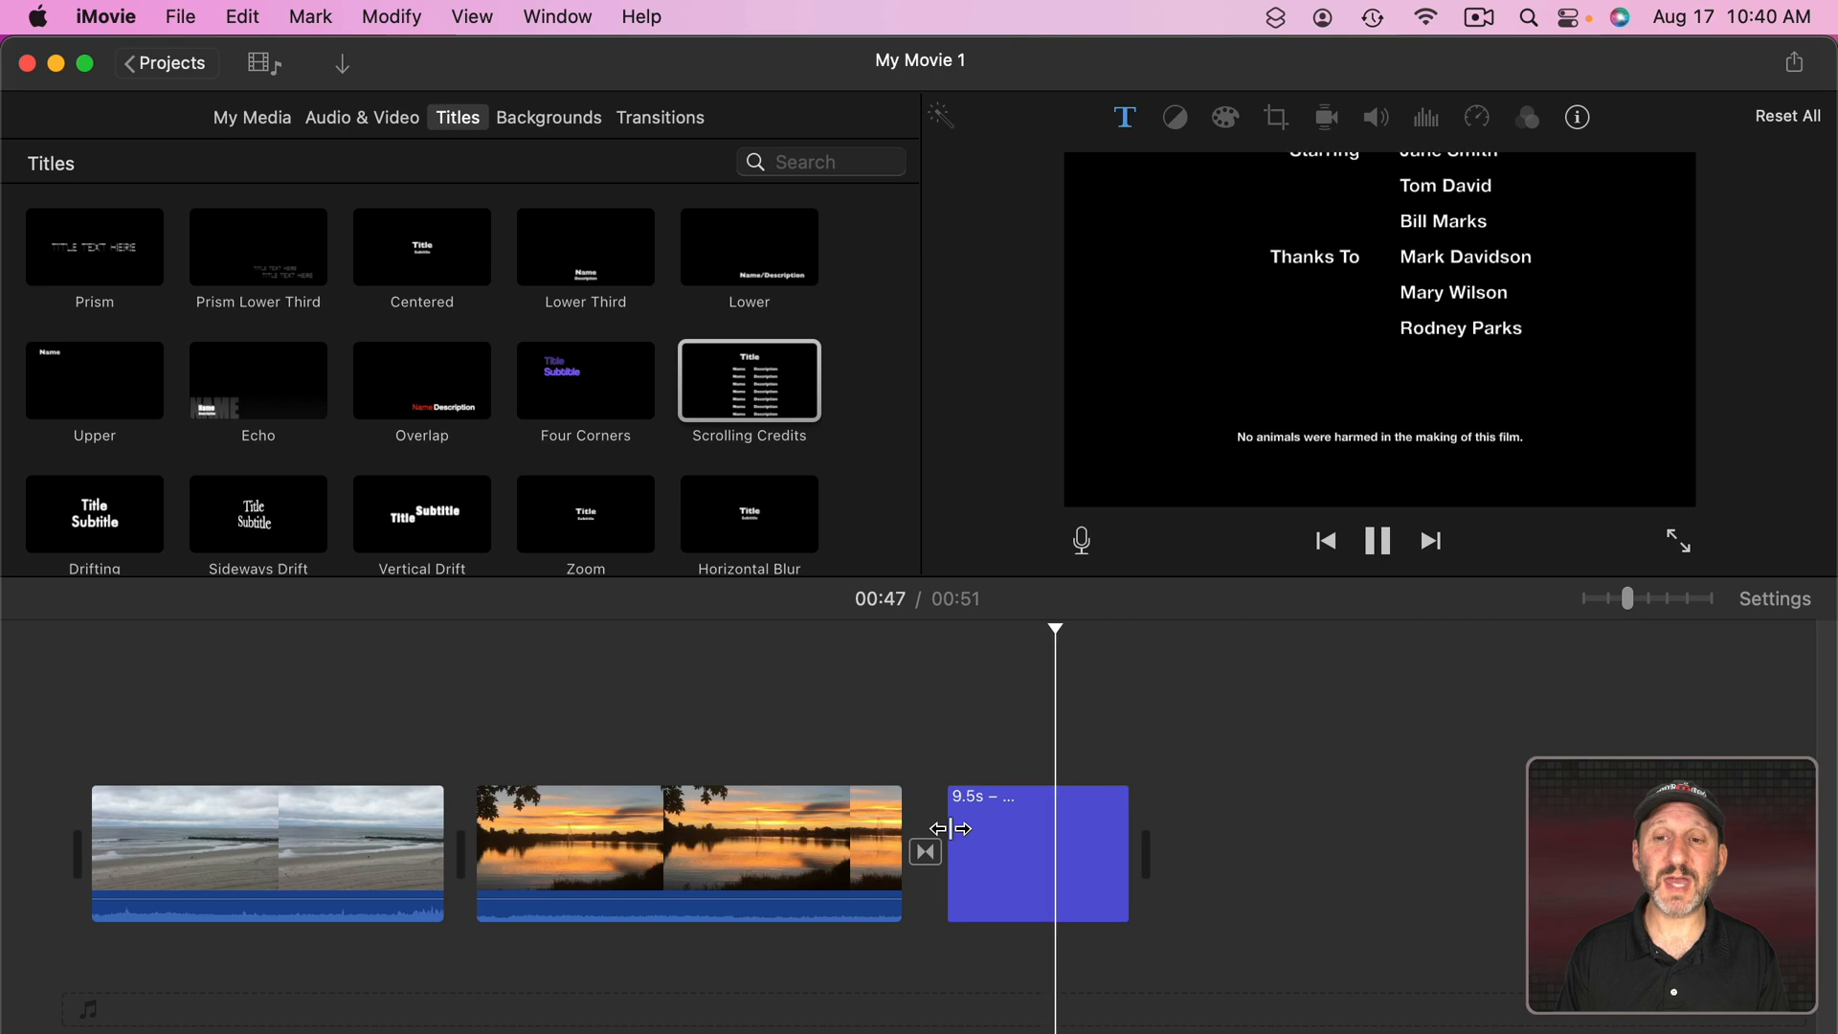
pyautogui.press('space')
# Step: Lengthen the scrolling credits title to about 19.4 s and preview its slower scroll
pyautogui.click(1074, 846)
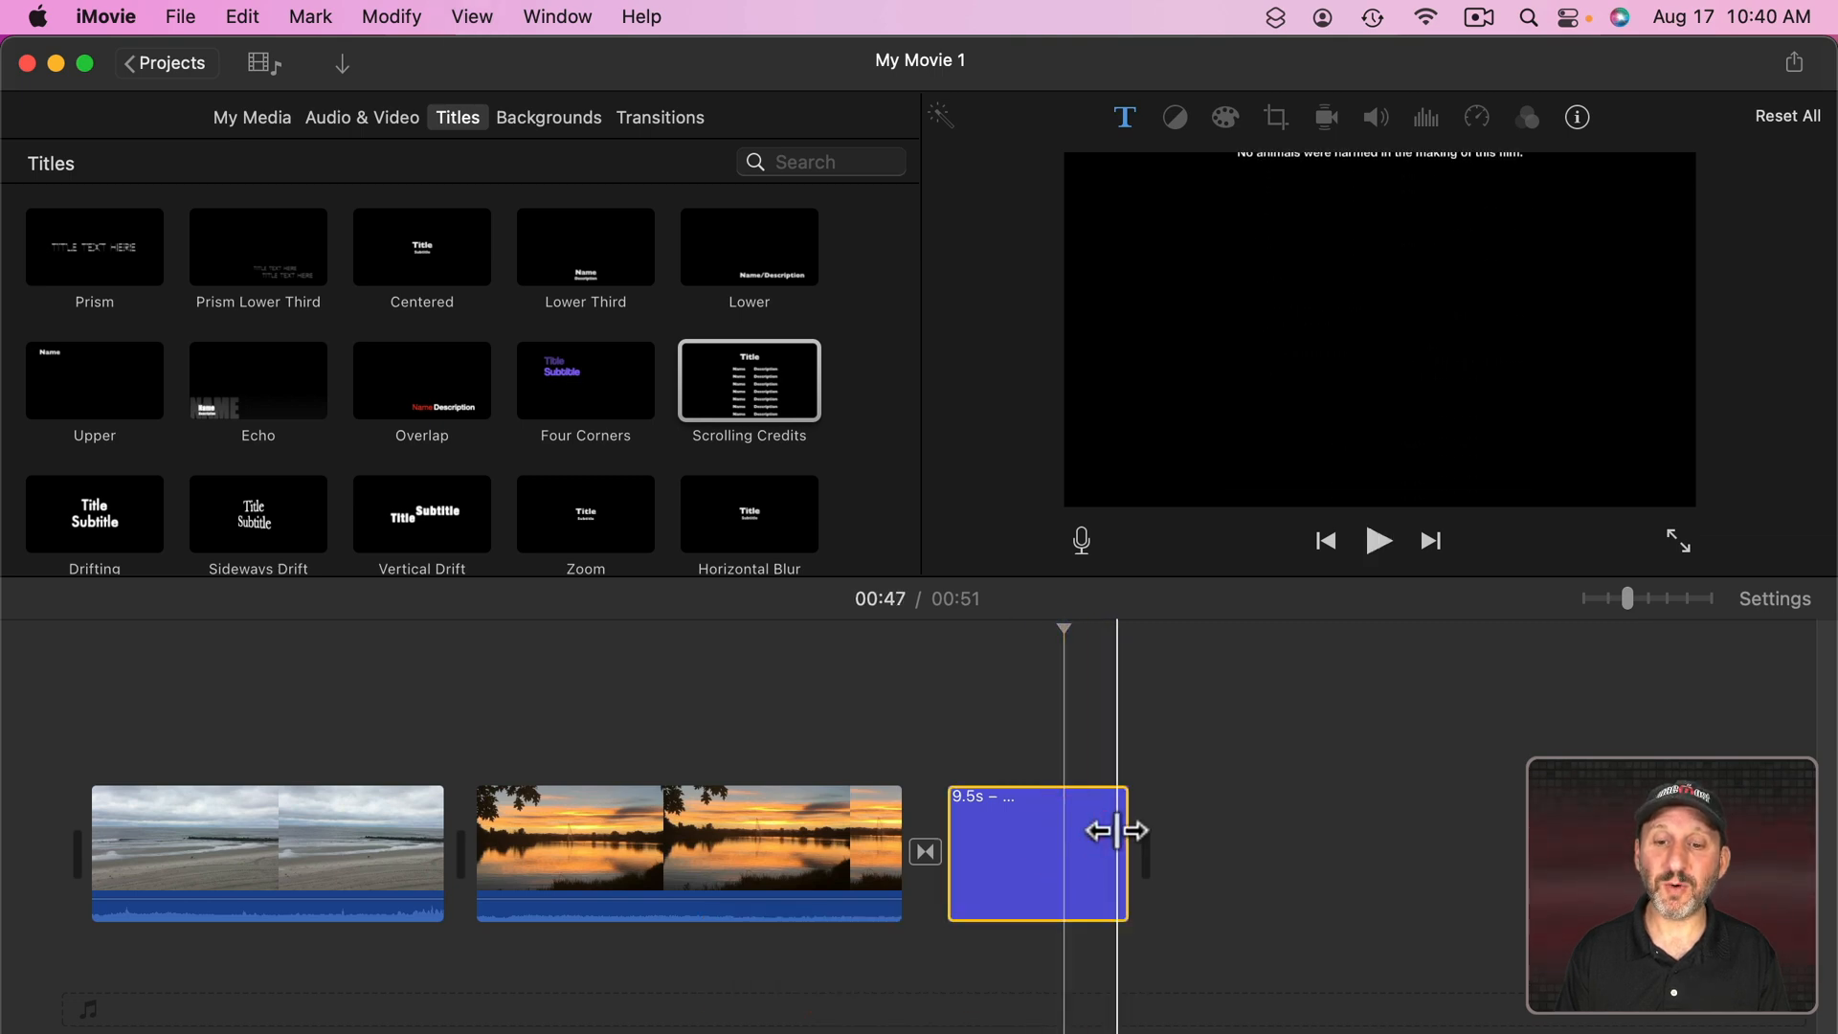
pyautogui.moveTo(1120, 829); pyautogui.dragTo(1310, 837)
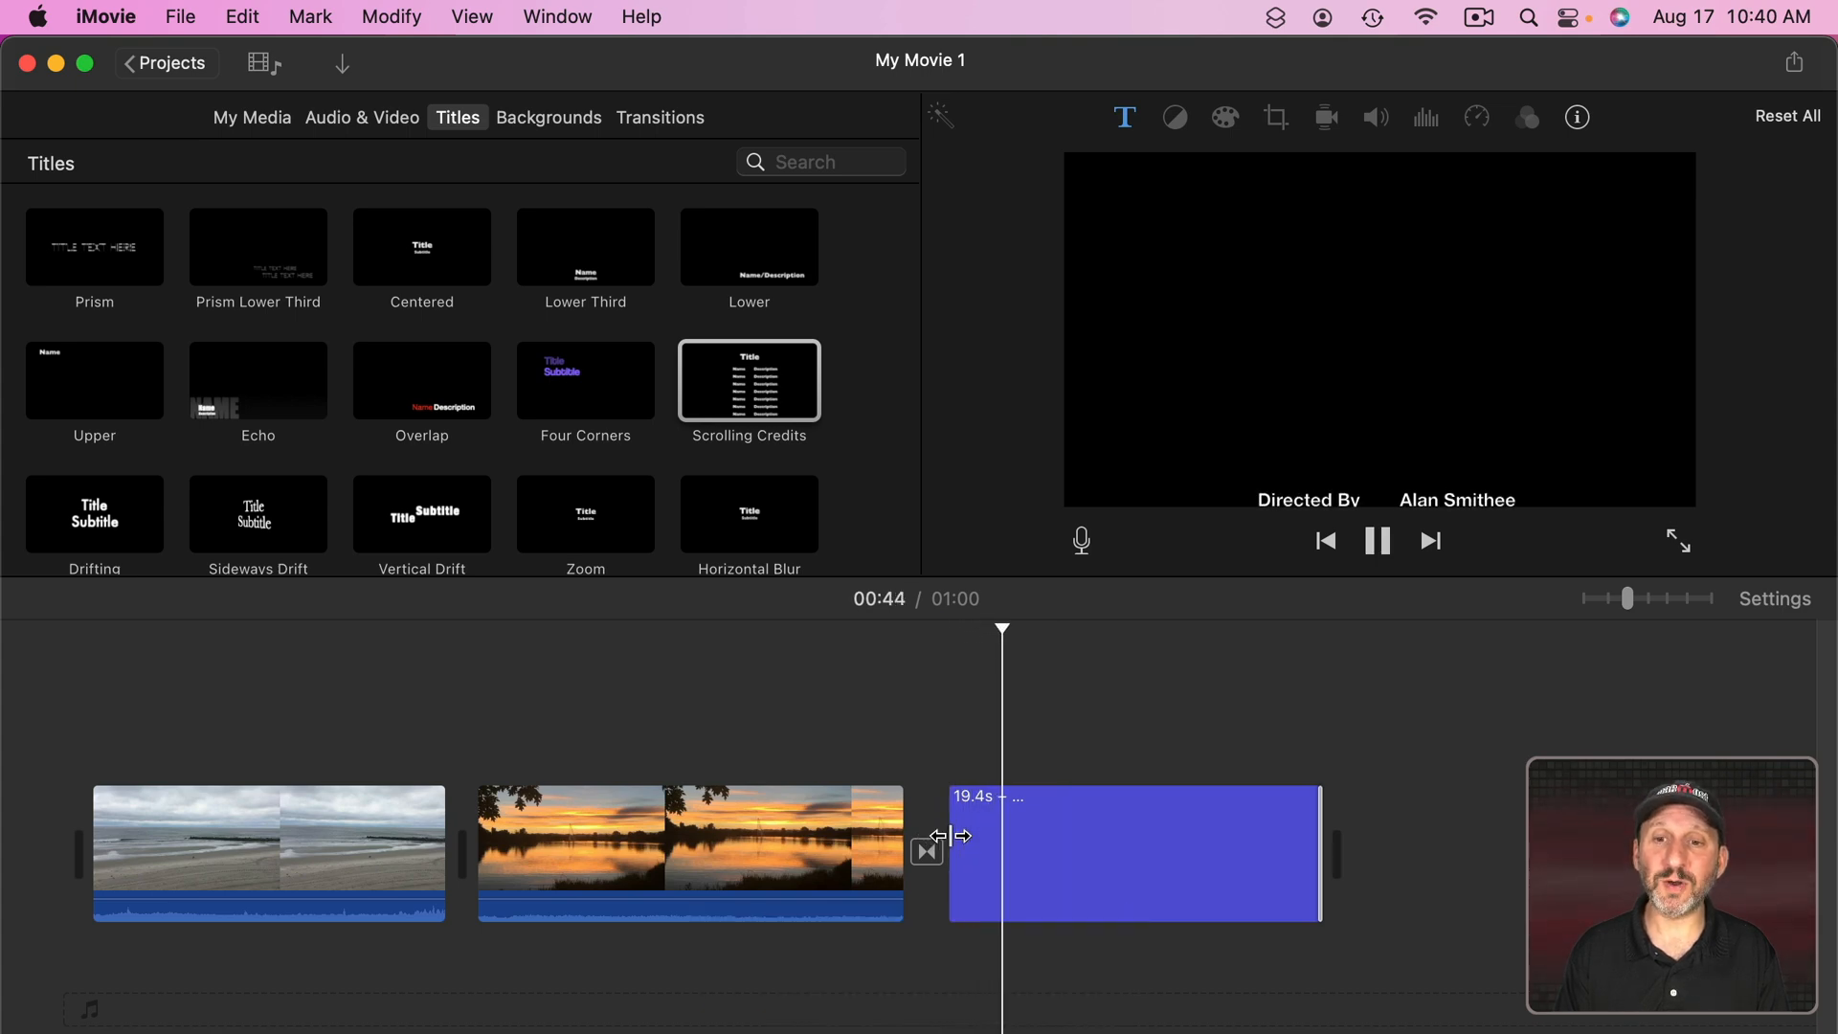
pyautogui.press('space')
# Step: Shorten the scrolling credits title to about 4.2 s and preview its faster scroll
pyautogui.moveTo(1308, 844); pyautogui.dragTo(996, 845)
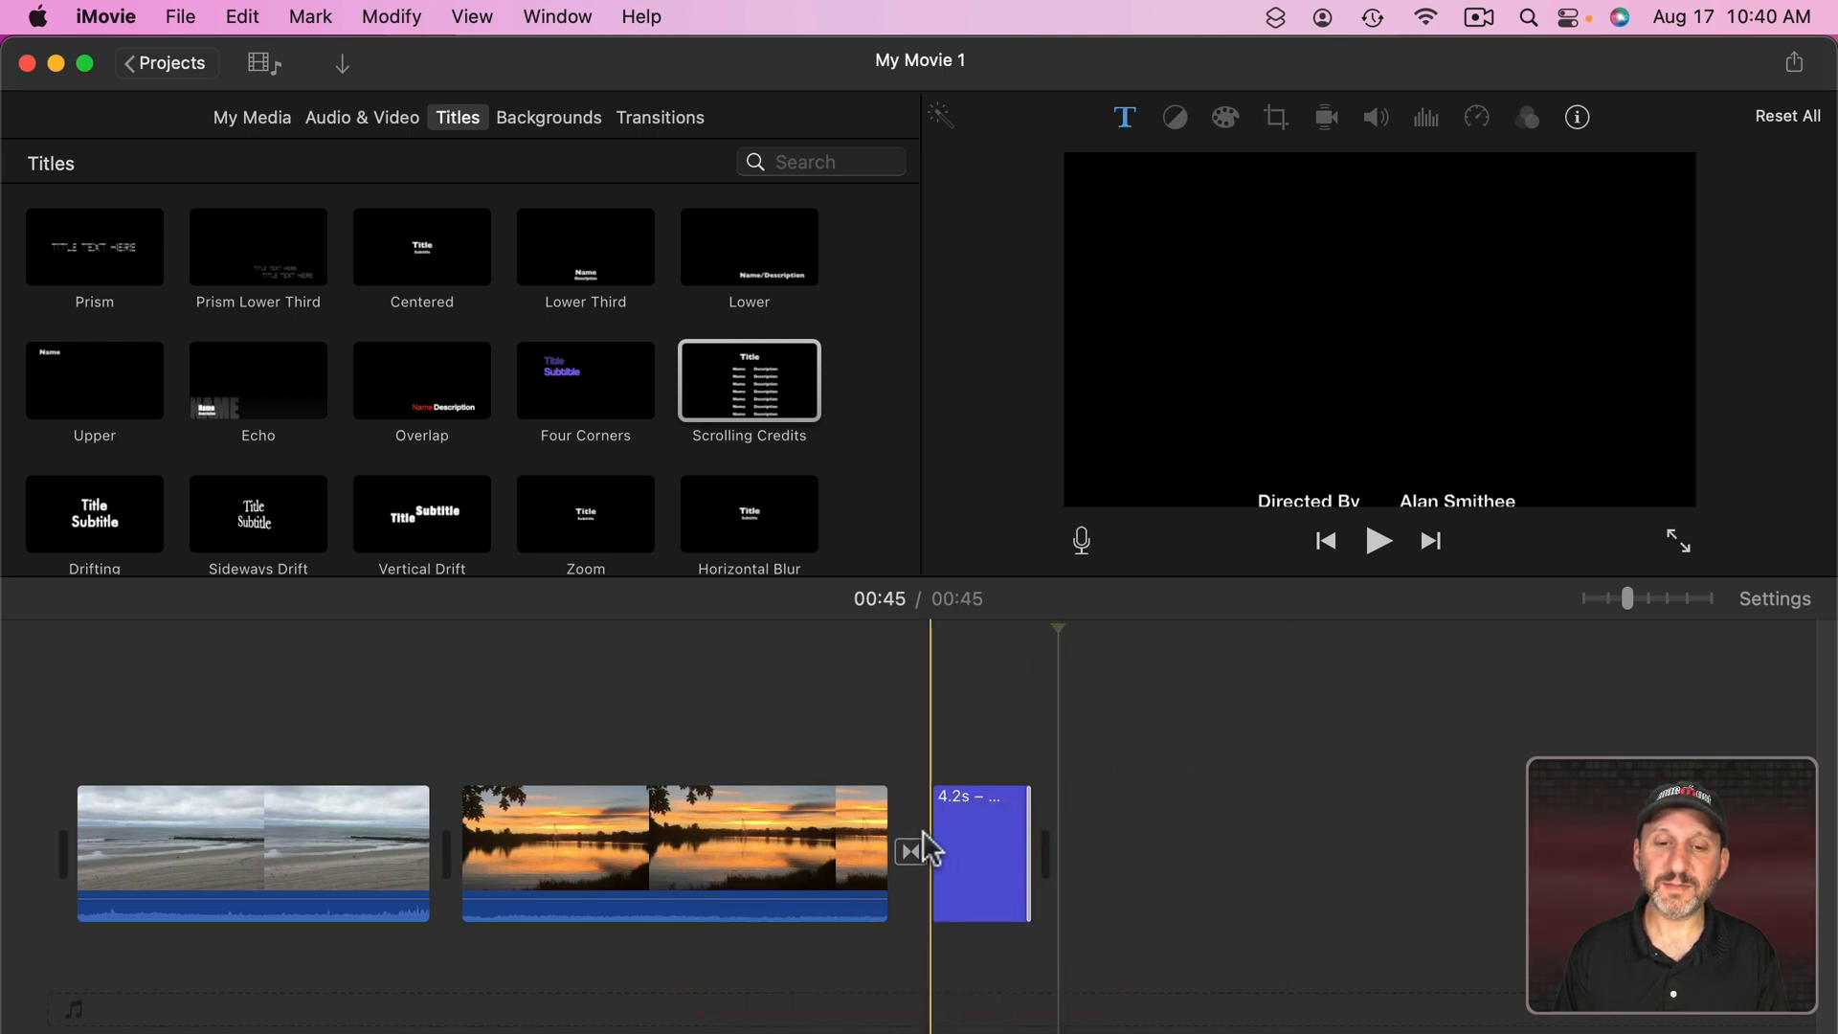
pyautogui.press('space')
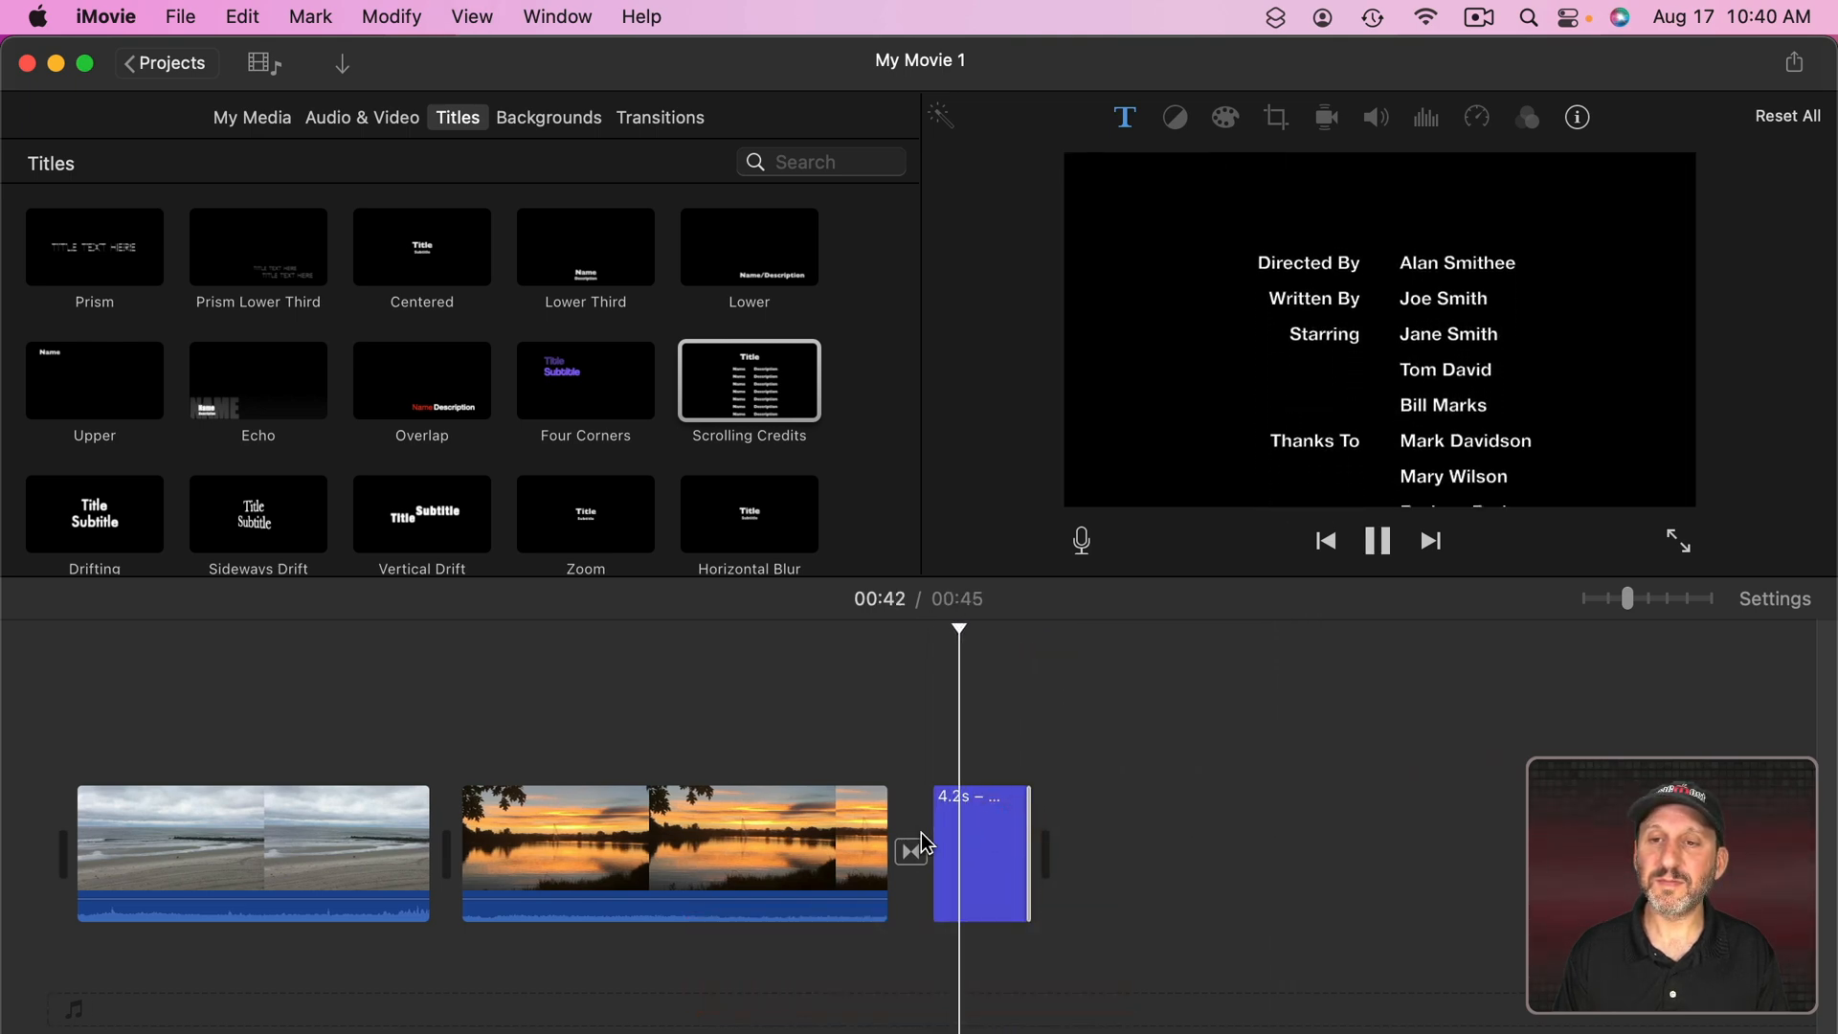
pyautogui.press('space')
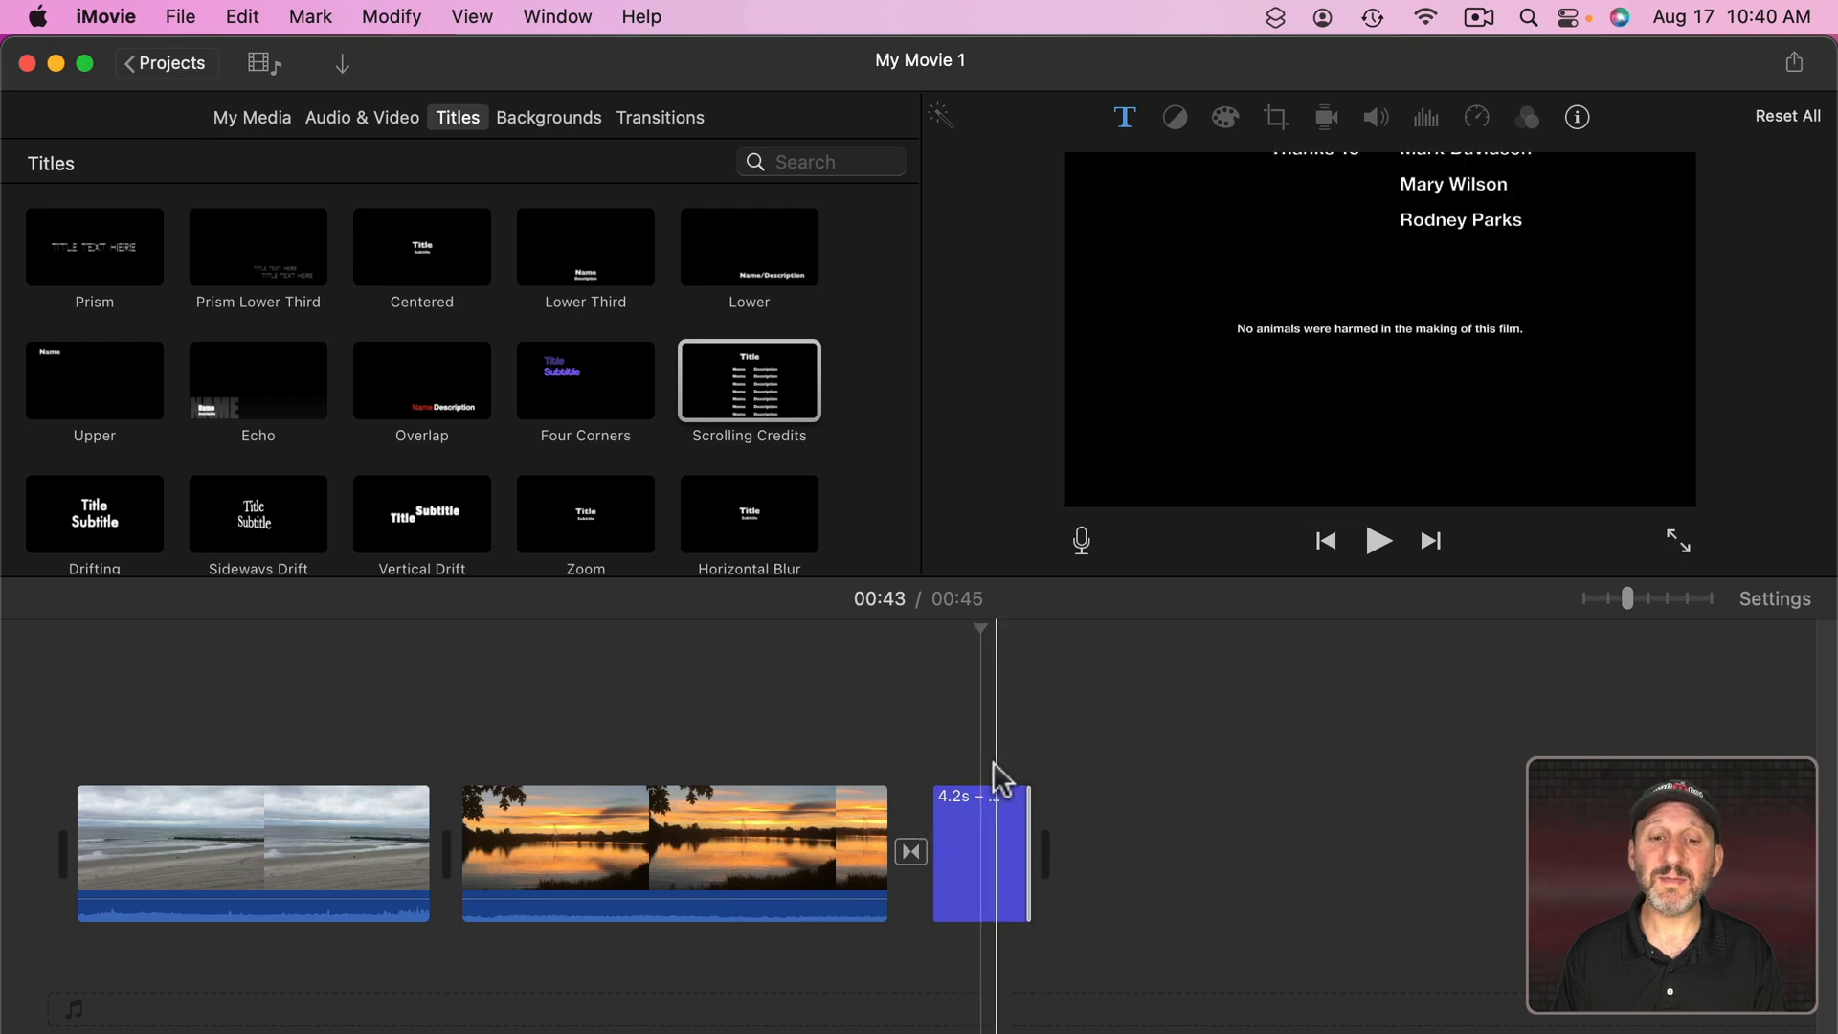
# Step: Add the Organic background after the sunset clip, place the scrolling credits title above it and preview the result
pyautogui.click(565, 134)
pyautogui.moveTo(282, 307); pyautogui.dragTo(1119, 847)
pyautogui.moveTo(993, 853); pyautogui.dragTo(1000, 718)
pyautogui.press('space')
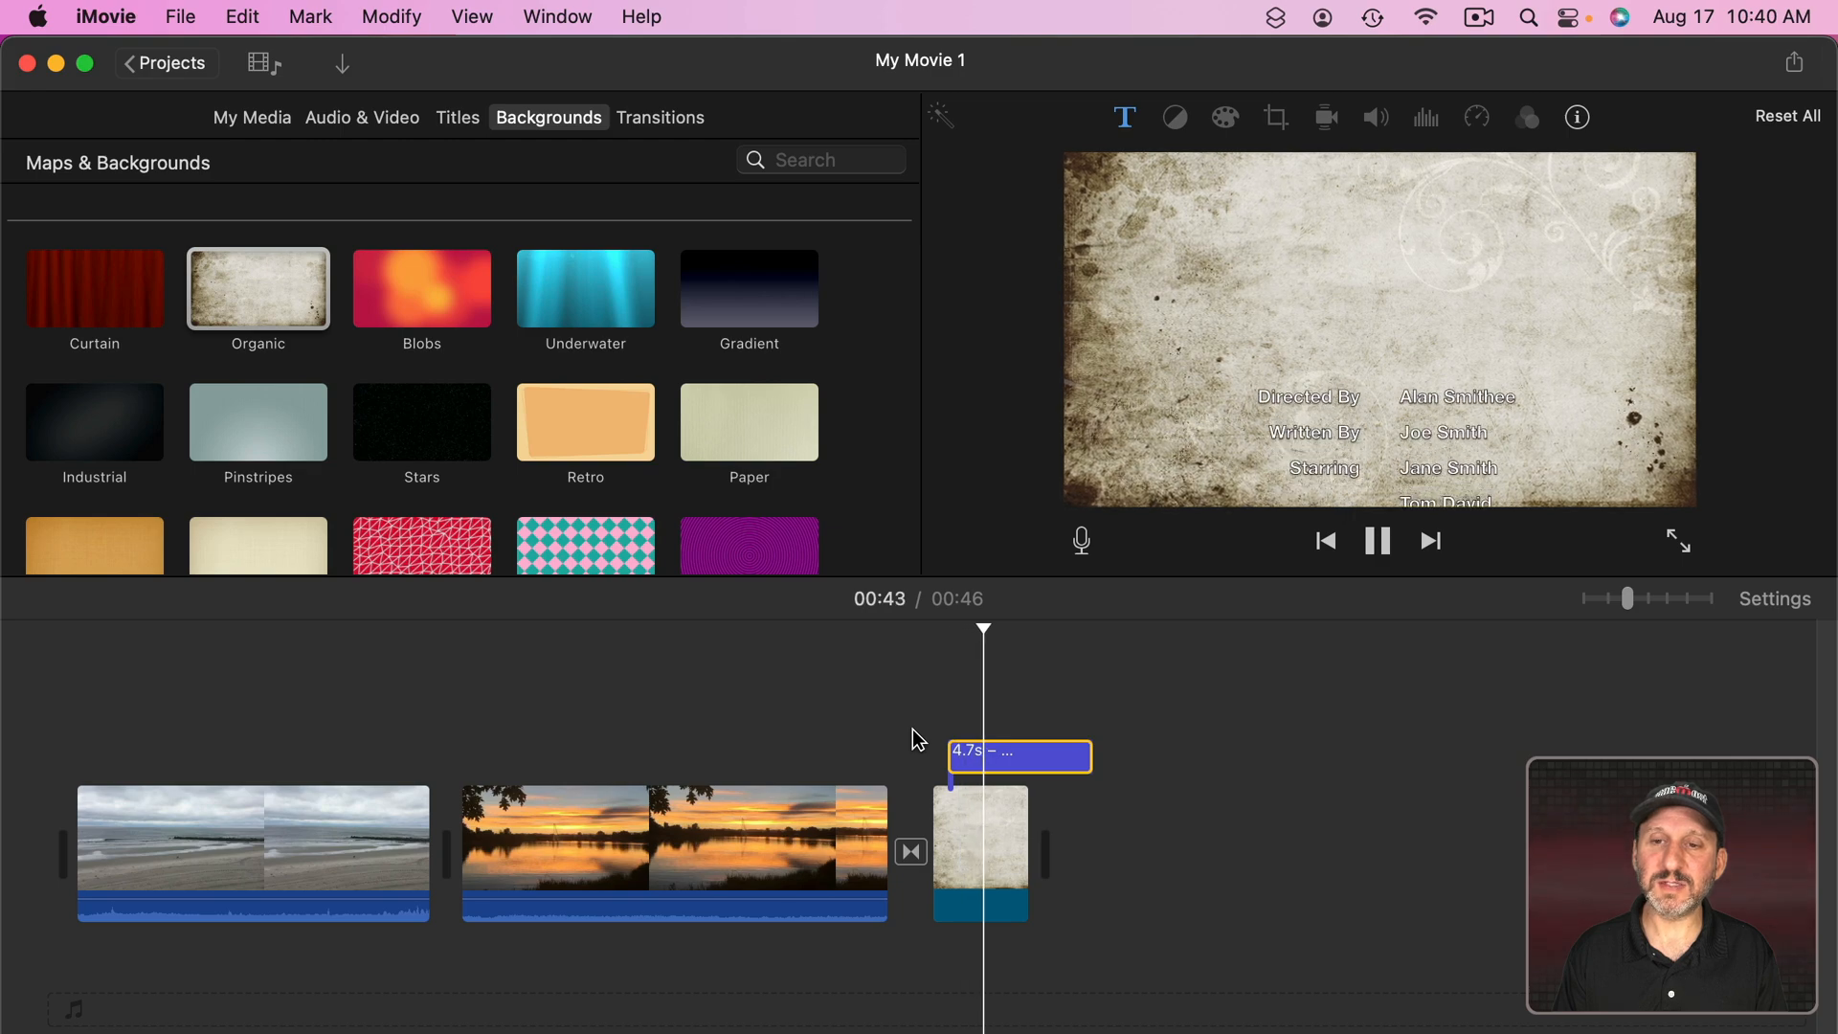
pyautogui.press('space')
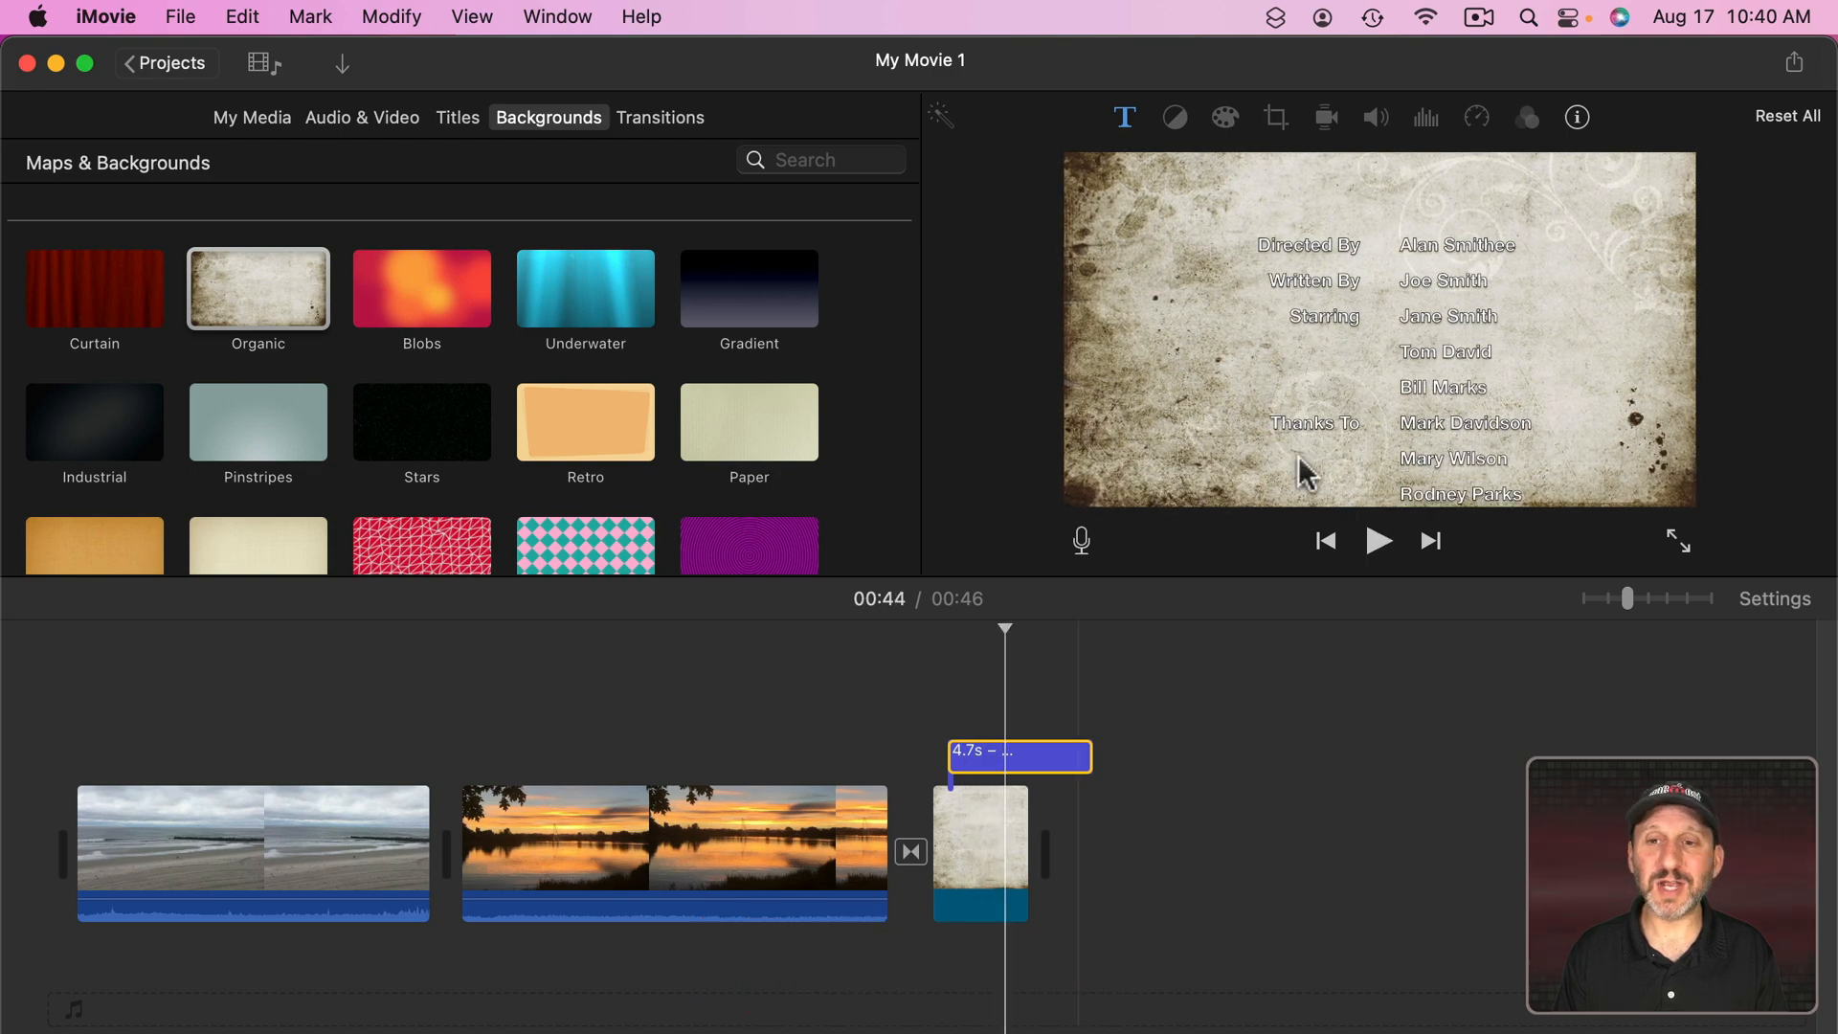